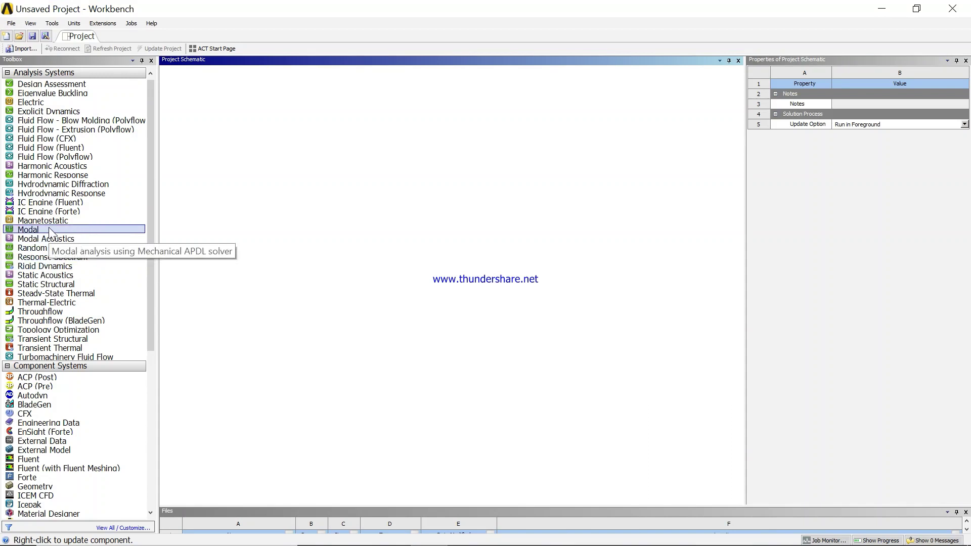
Add a Static Structural analysis system to the project schematic and name it "frame".
click(55, 283)
drag(54, 283, 213, 121)
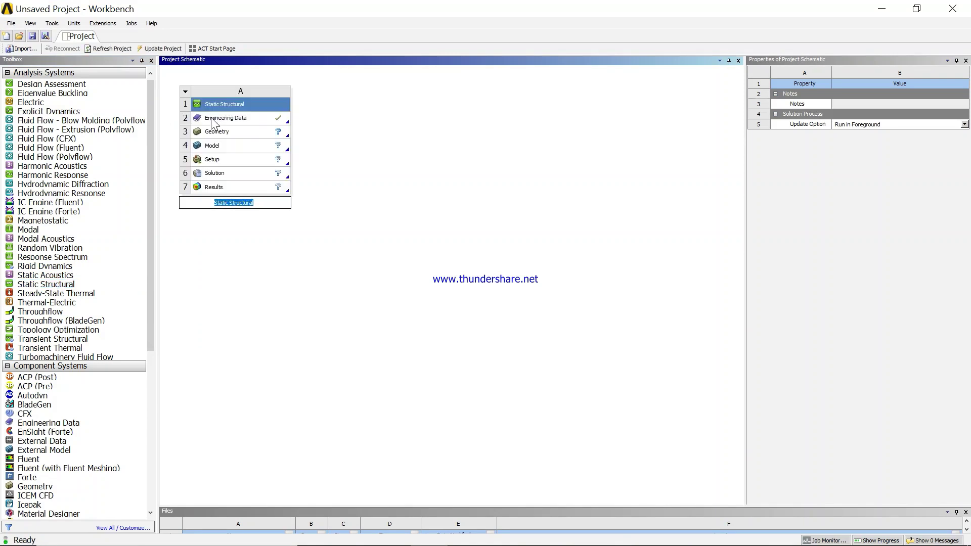
click(259, 203)
key(BackSpace)
key(BackSpace)
key(BackSpace)
key(BackSpace)
key(BackSpace)
key(BackSpace)
text(fi)
key(Return)
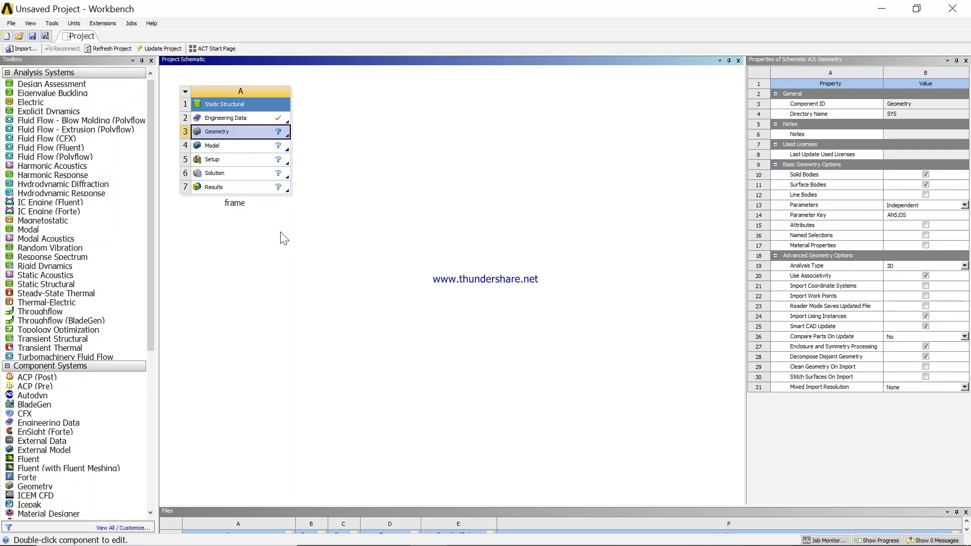
Review the Structural Steel entry in the system's Engineering Data against the problem statement in the Word document EX. 1.docx, and close Engineering Data.
double_click(239, 118)
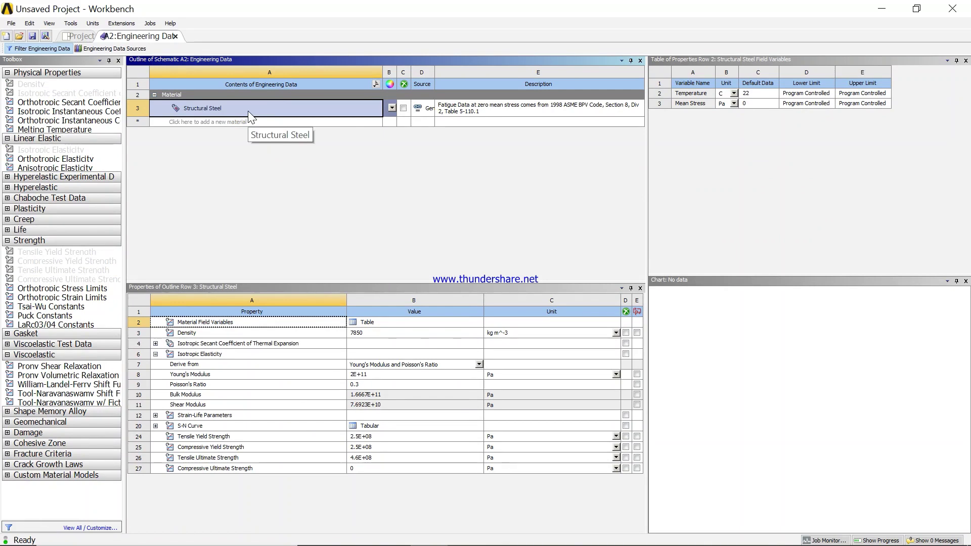
mouse_move(556, 542)
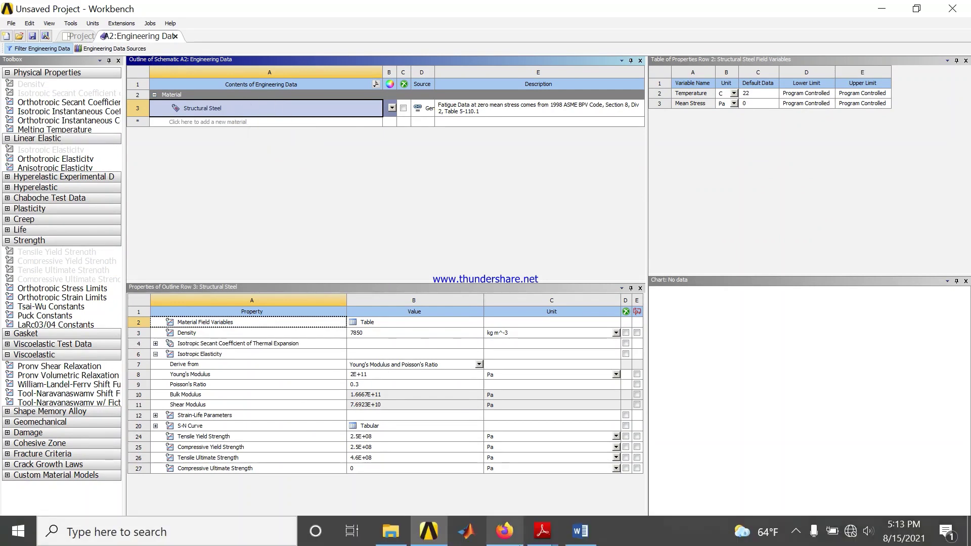
click(580, 531)
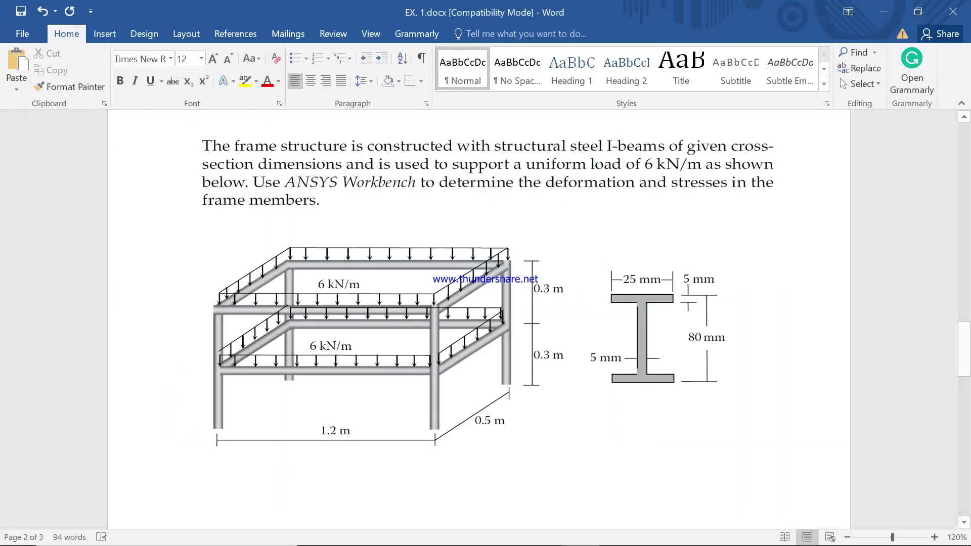
mouse_move(581, 543)
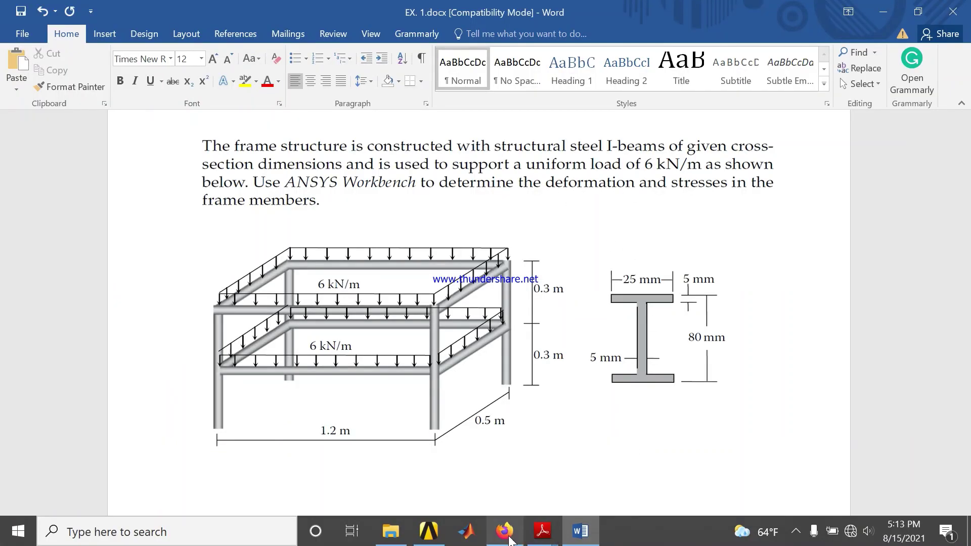
click(429, 531)
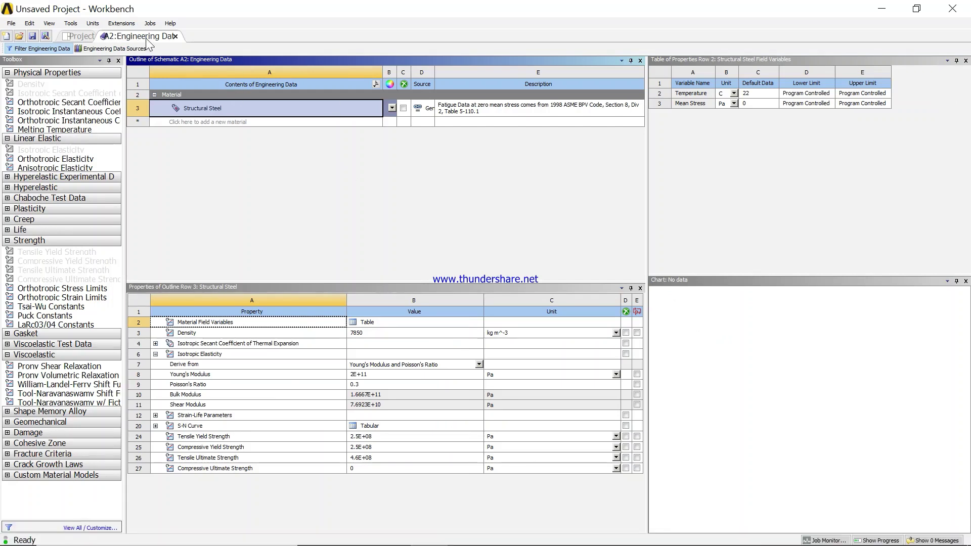
click(175, 36)
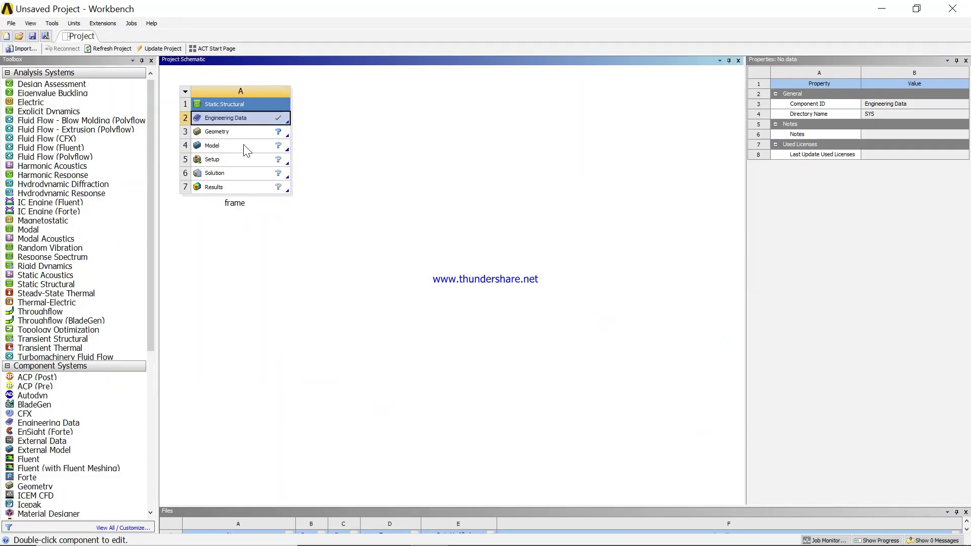
Create a new DesignModeler geometry for the frame system and set its length unit to millimetres.
right_click(238, 132)
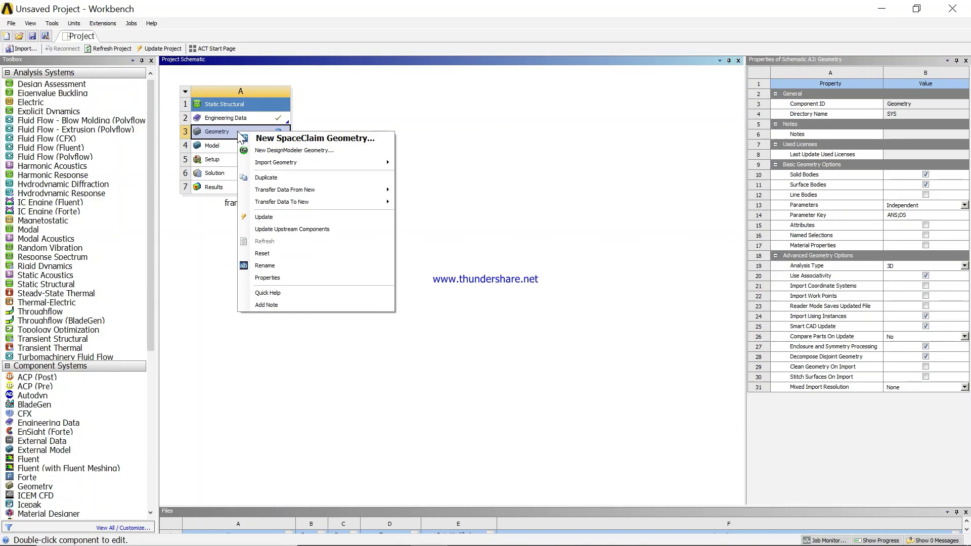
click(291, 151)
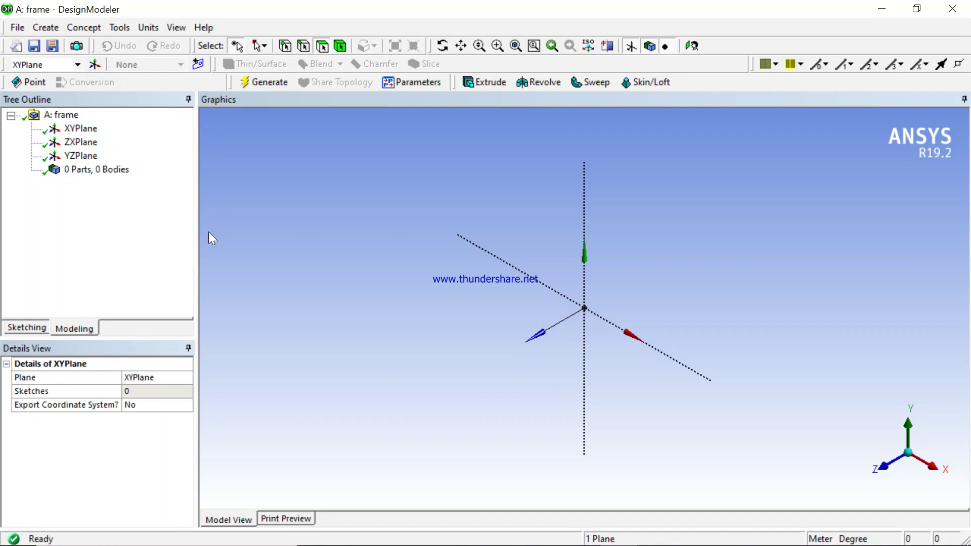
mouse_move(581, 544)
click(149, 27)
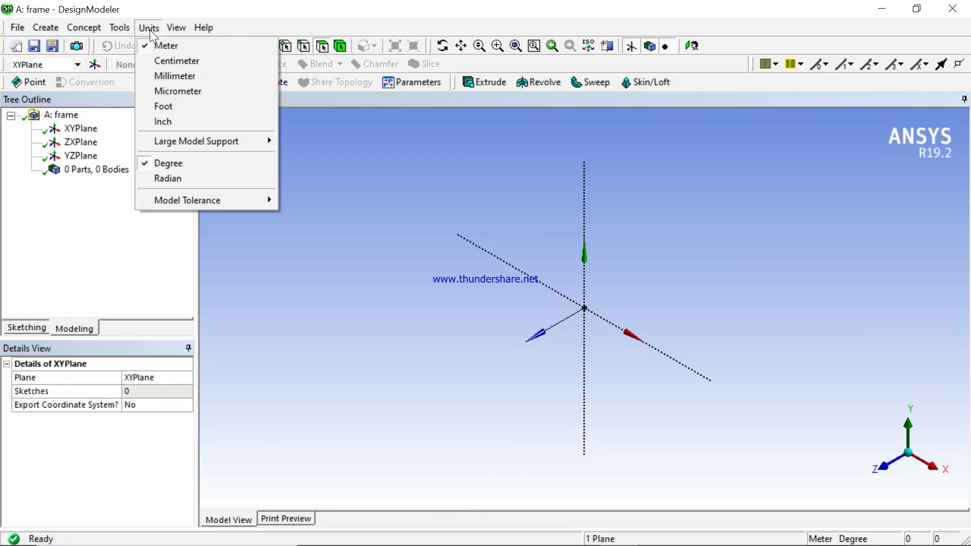
click(180, 76)
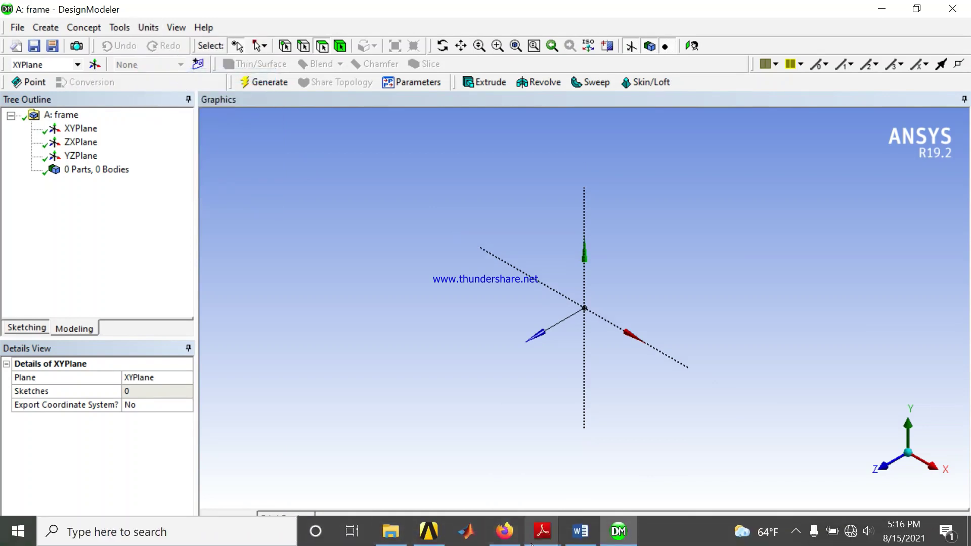
Consult the frame drawing in EX. 1.docx in Word, and return to DesignModeler to view XYPlane face-on.
click(581, 539)
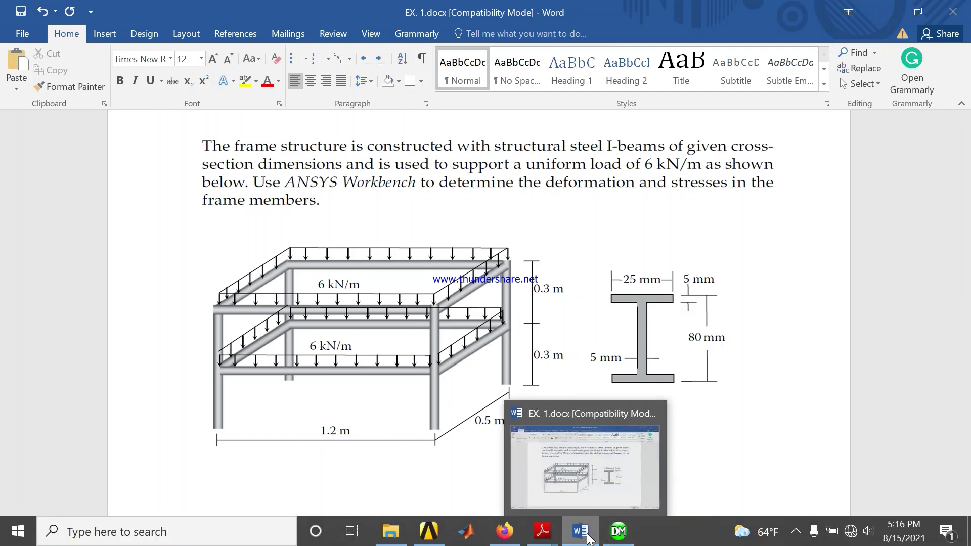
click(620, 537)
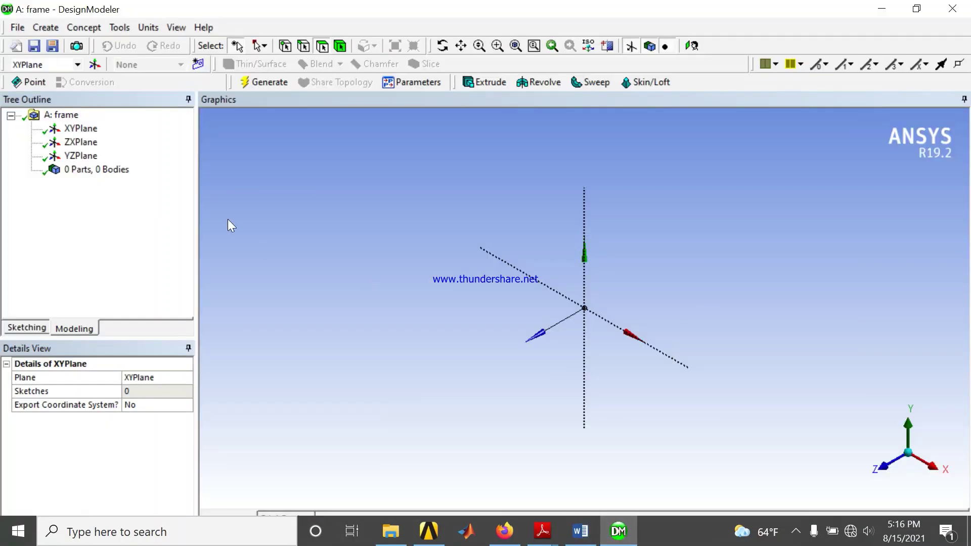
click(79, 128)
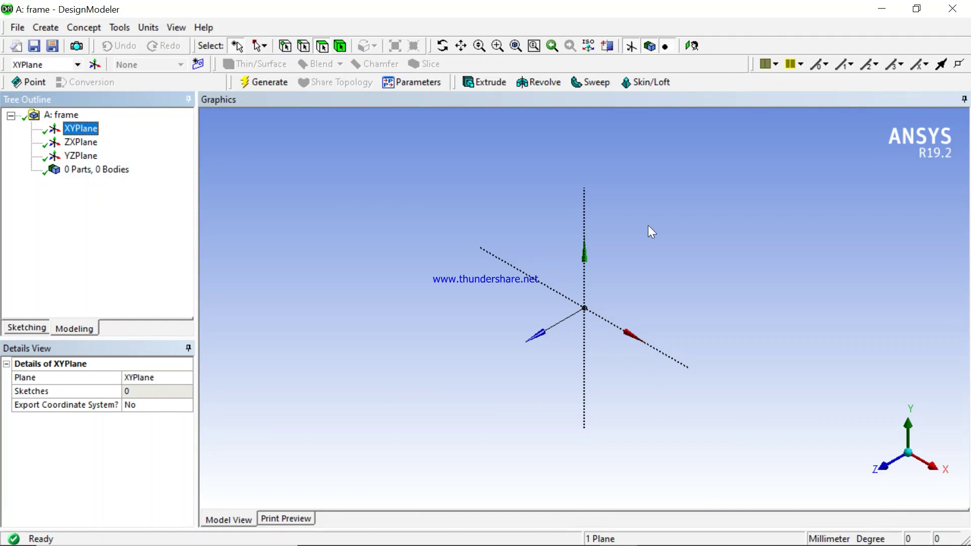
click(696, 47)
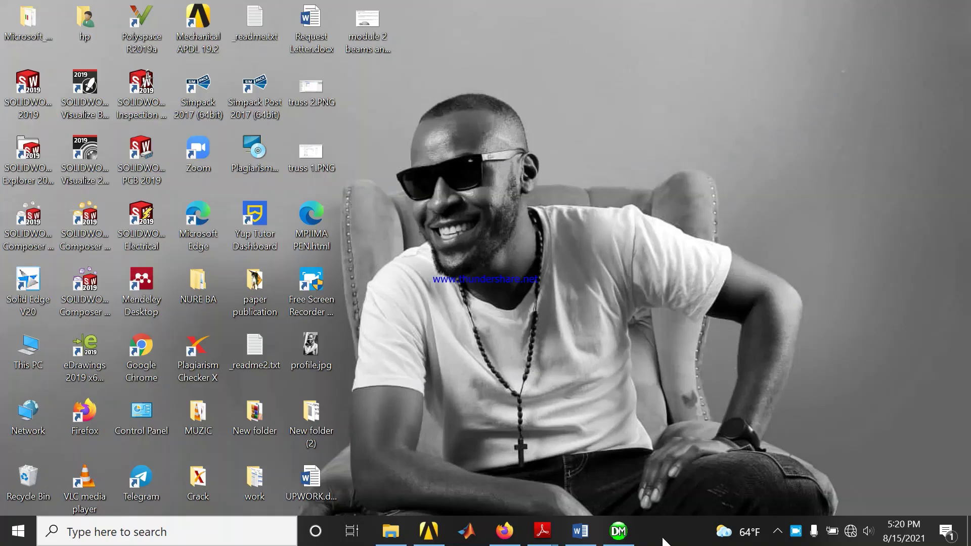
click(620, 532)
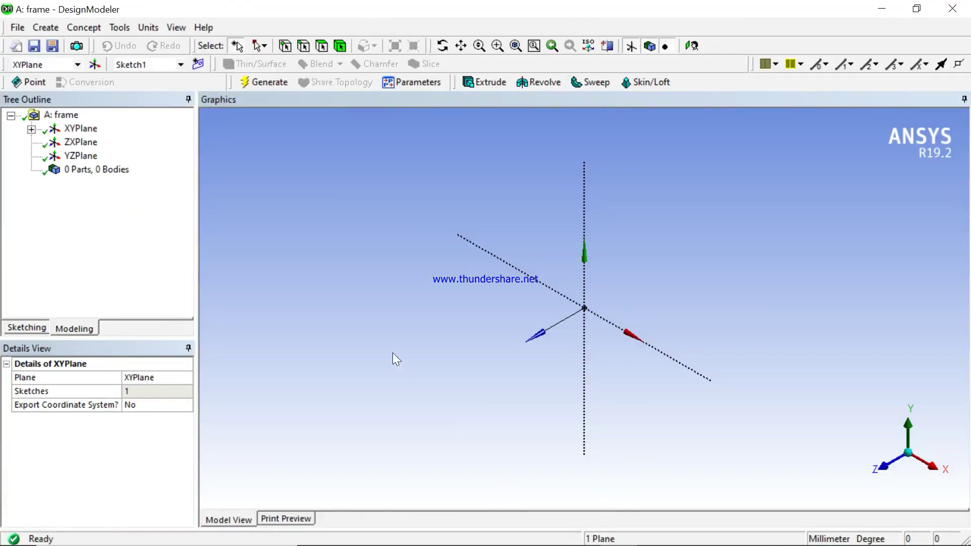
click(77, 129)
click(693, 46)
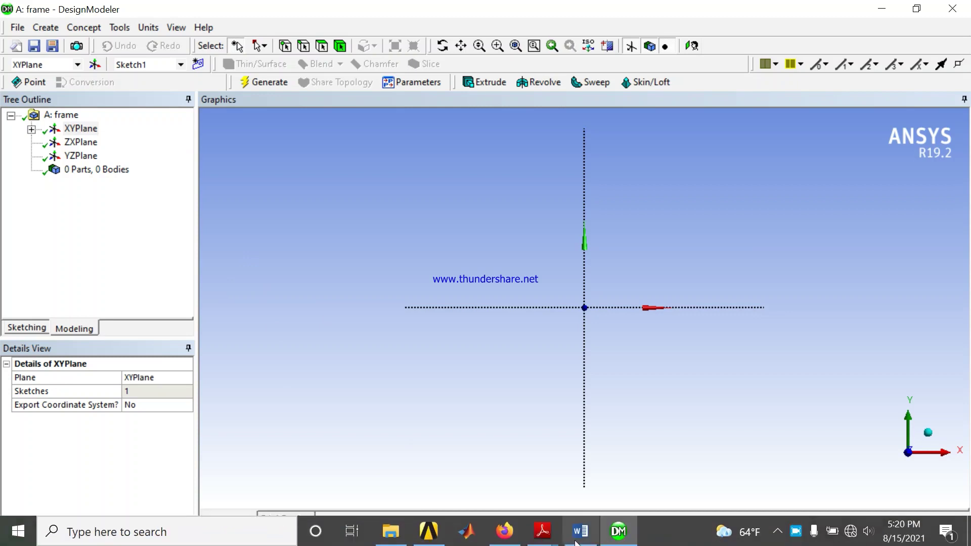
Check the frame dimensions in Word and, back in DesignModeler, sketch a rectangle about 27 mm high based on XYPlane's horizontal axis, spanning the vertical axis.
click(581, 536)
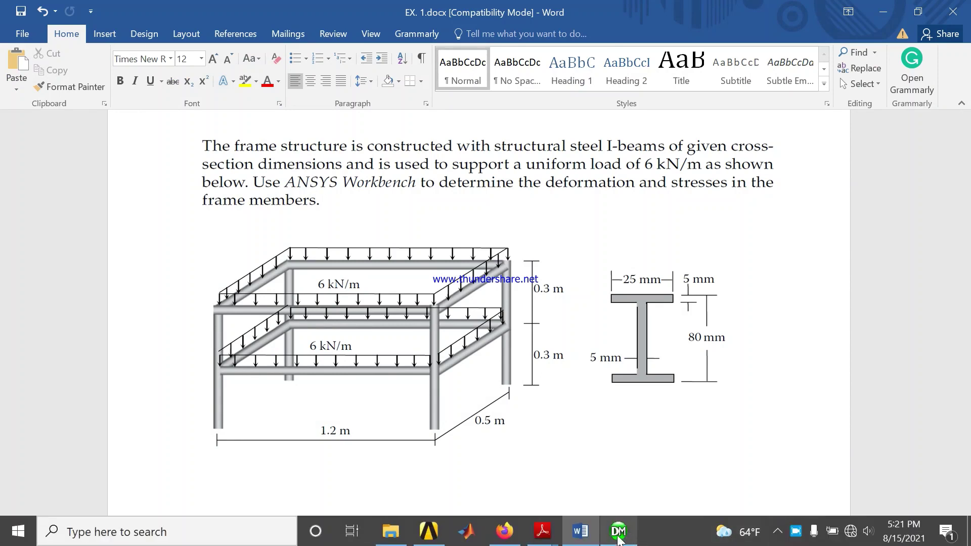
click(618, 535)
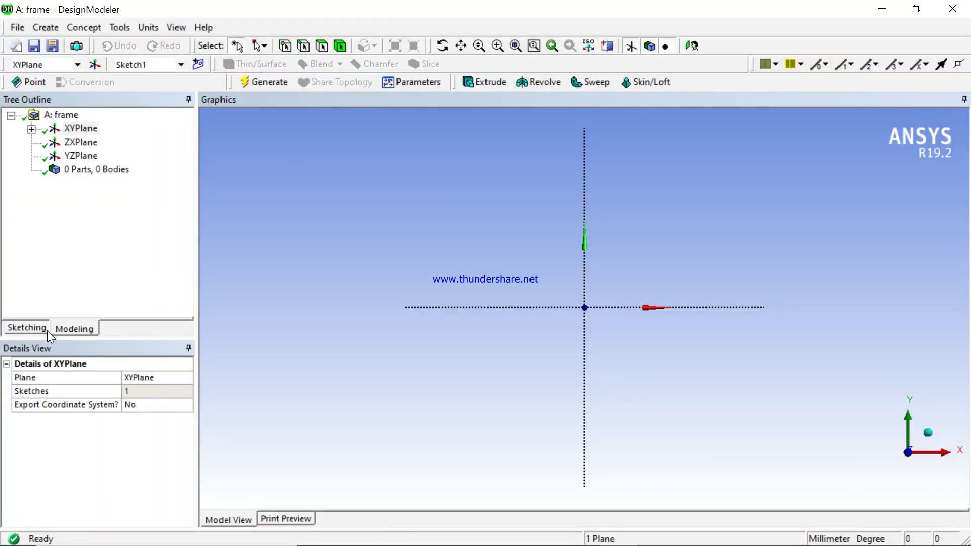
click(30, 329)
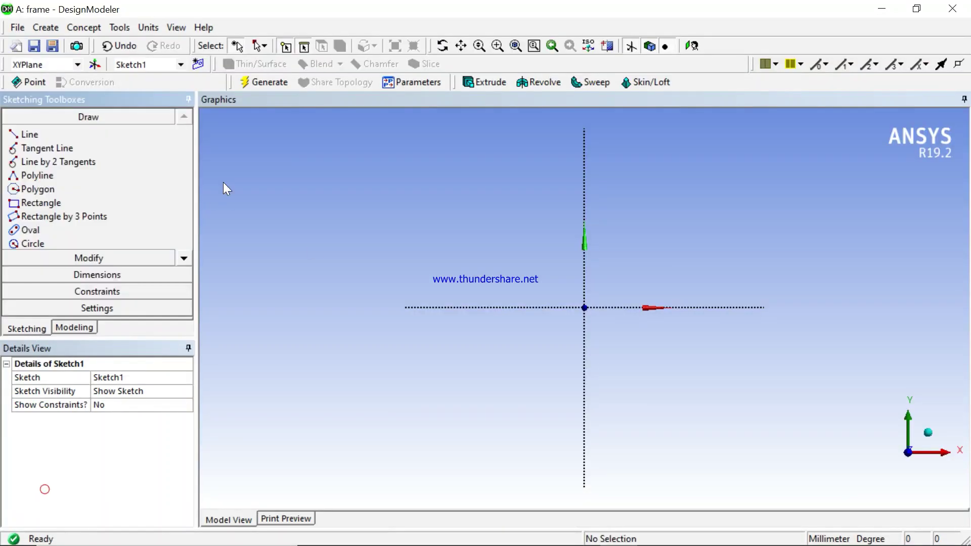
click(45, 202)
click(483, 307)
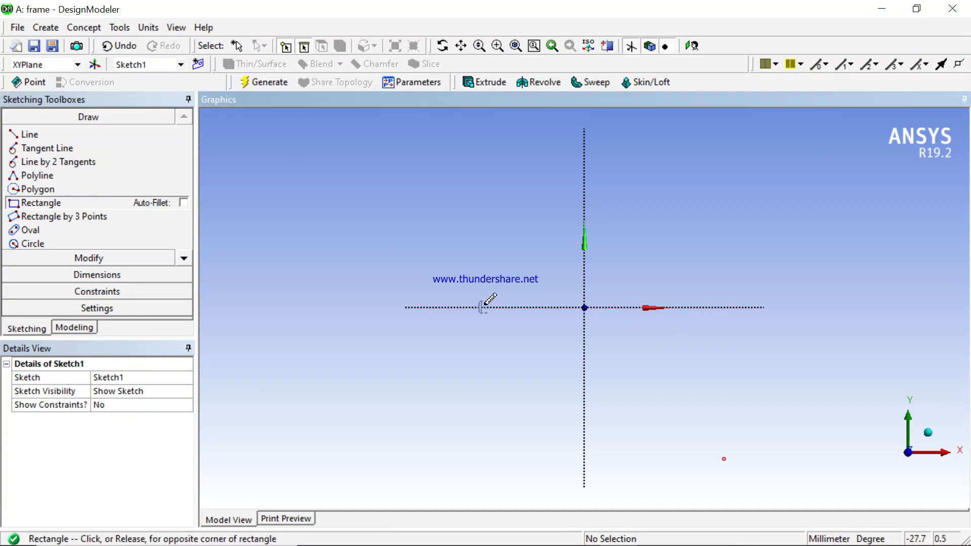
click(694, 209)
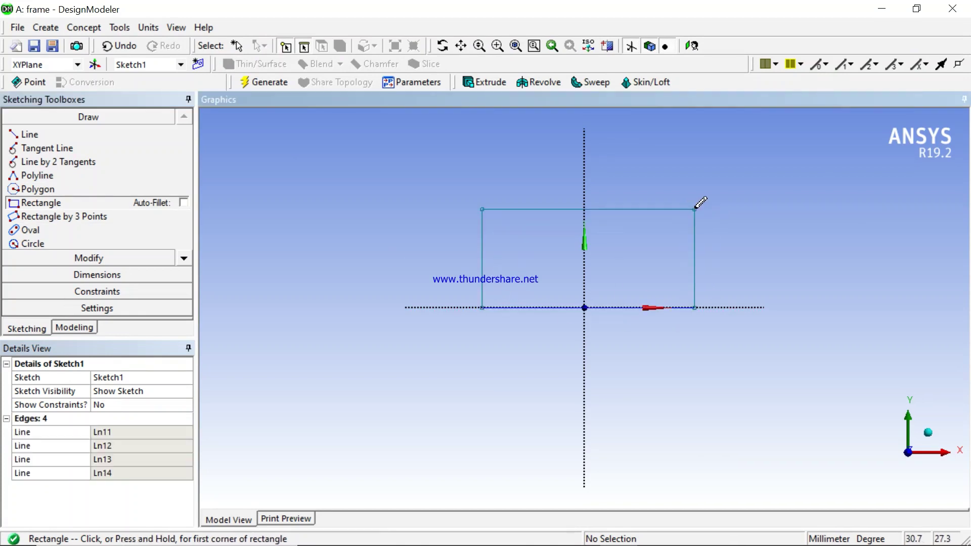
Apply a Symmetry constraint to the rectangle's two vertical sides about the vertical axis.
click(86, 292)
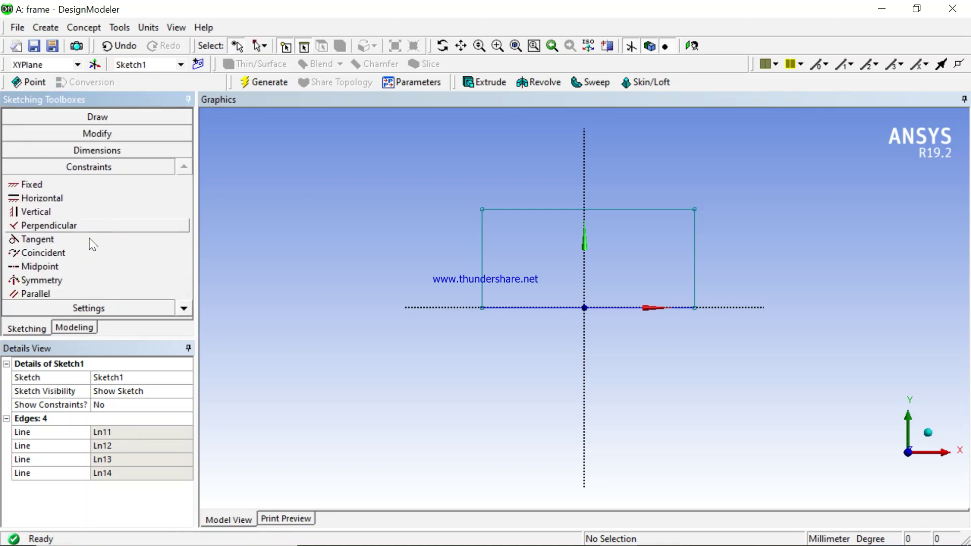
click(59, 277)
click(584, 191)
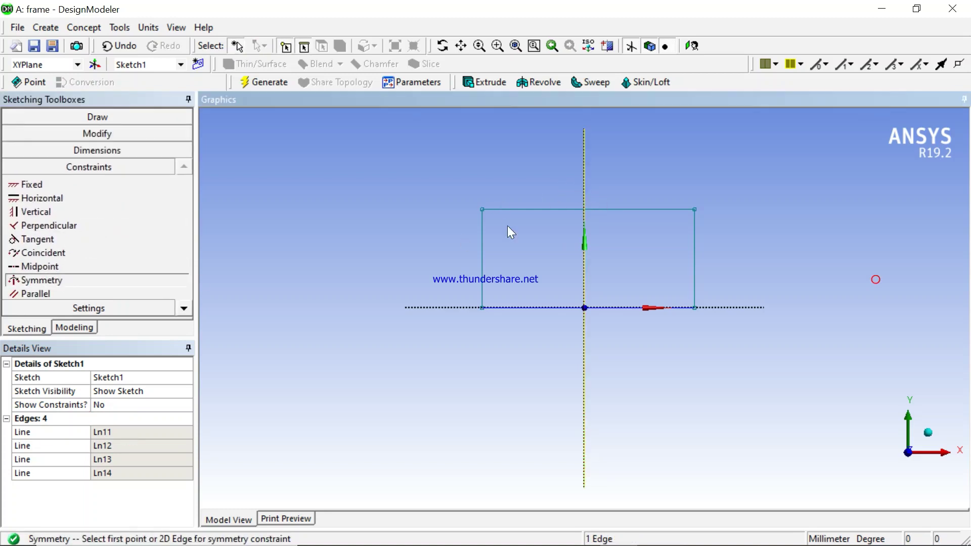
click(482, 255)
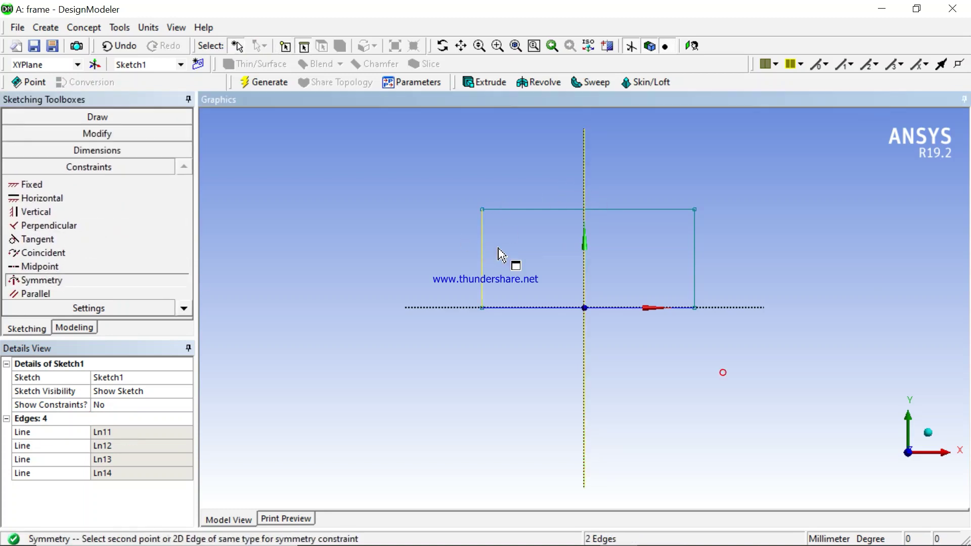
click(696, 262)
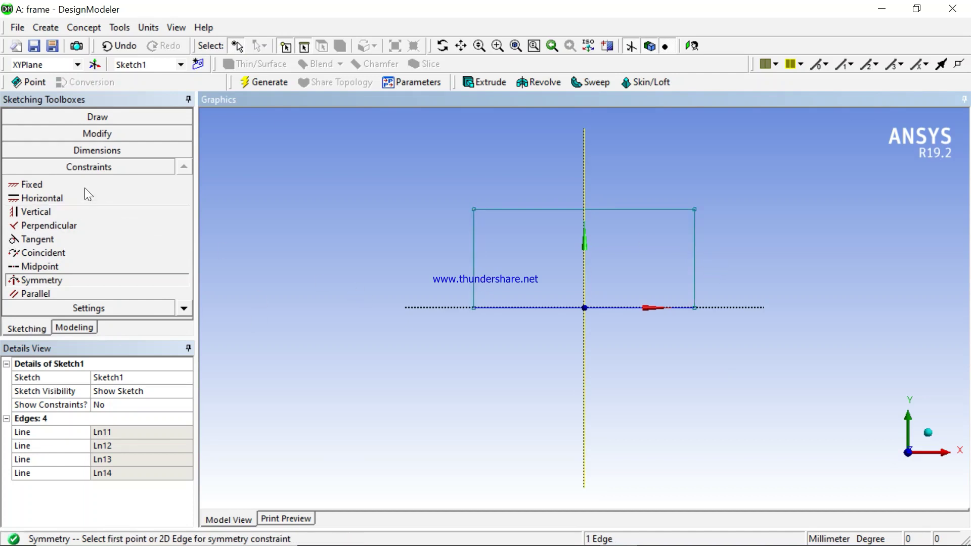
Dimension the rectangle's height on its left side and its width along the upper edge.
click(92, 152)
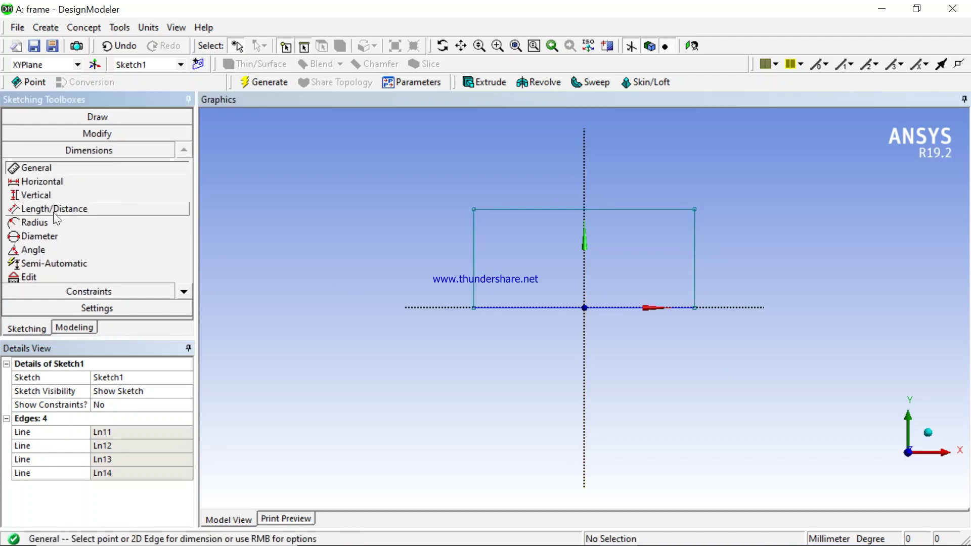
click(474, 258)
click(363, 246)
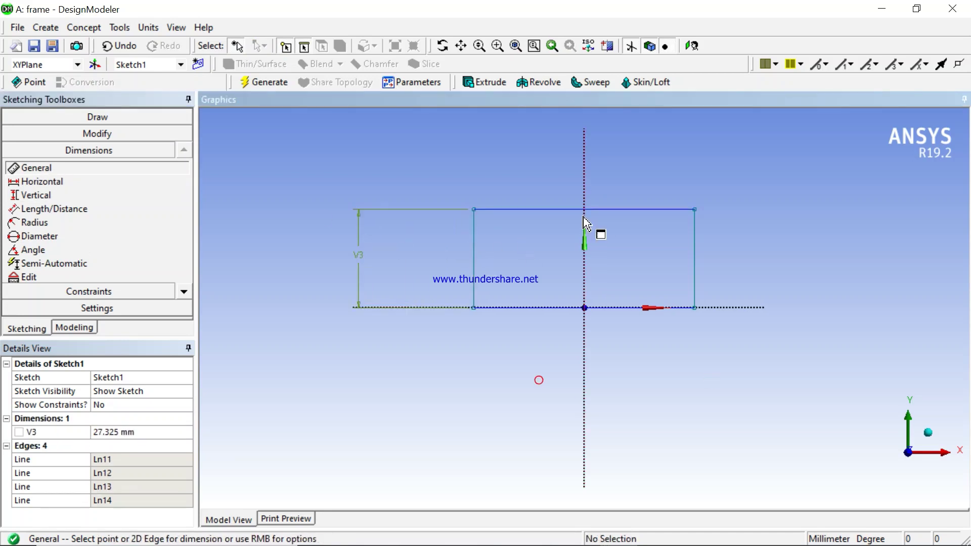
click(573, 210)
click(569, 147)
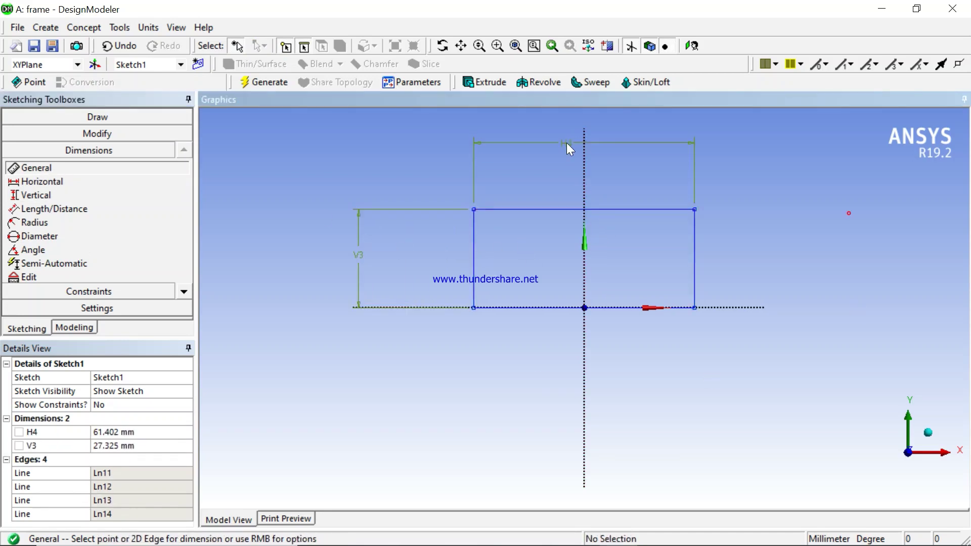
Set the rectangle's width to 1200 mm and its height to 300 mm.
click(112, 432)
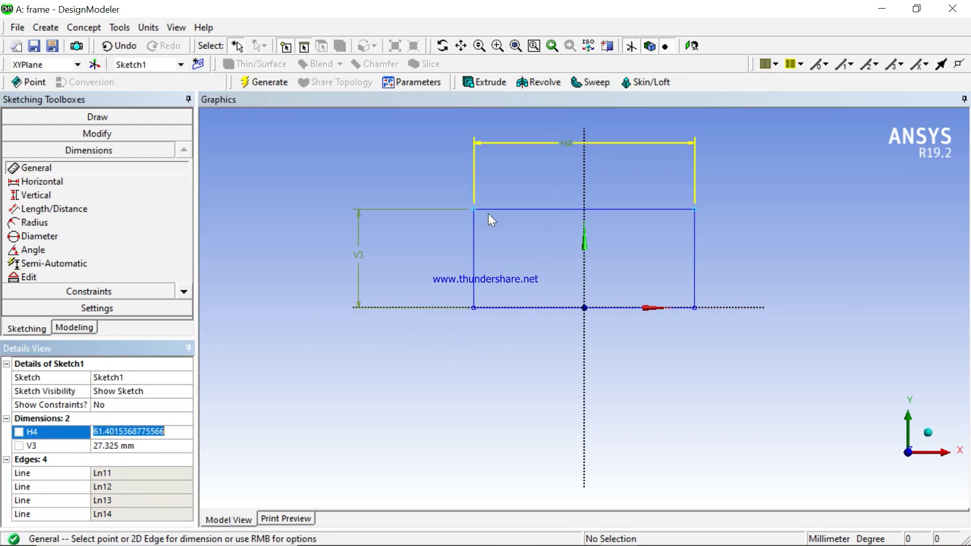
text(1)
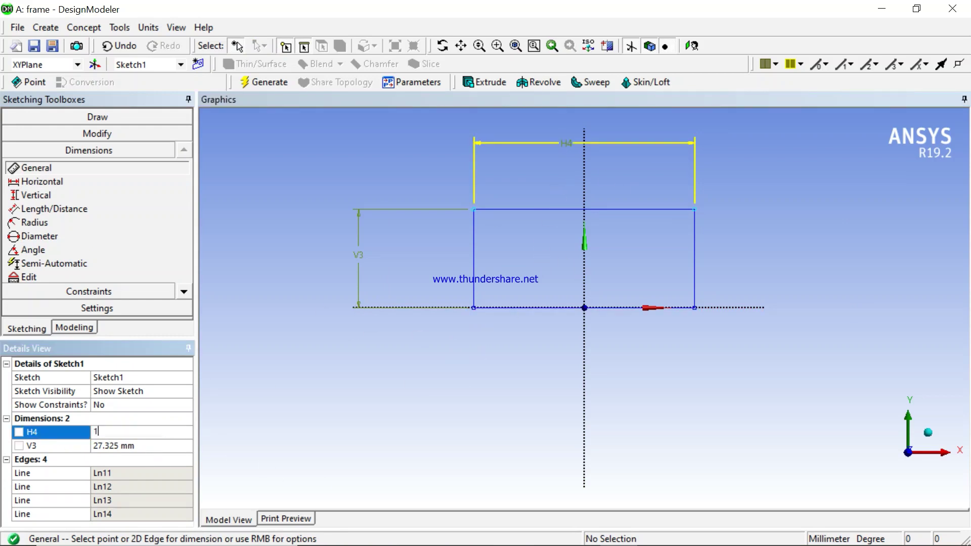
text(200)
key(Return)
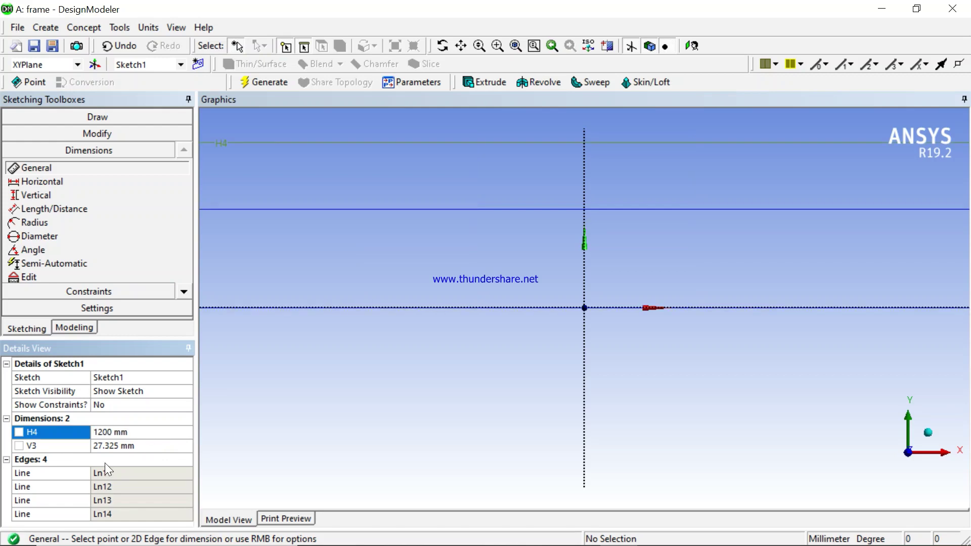
click(122, 446)
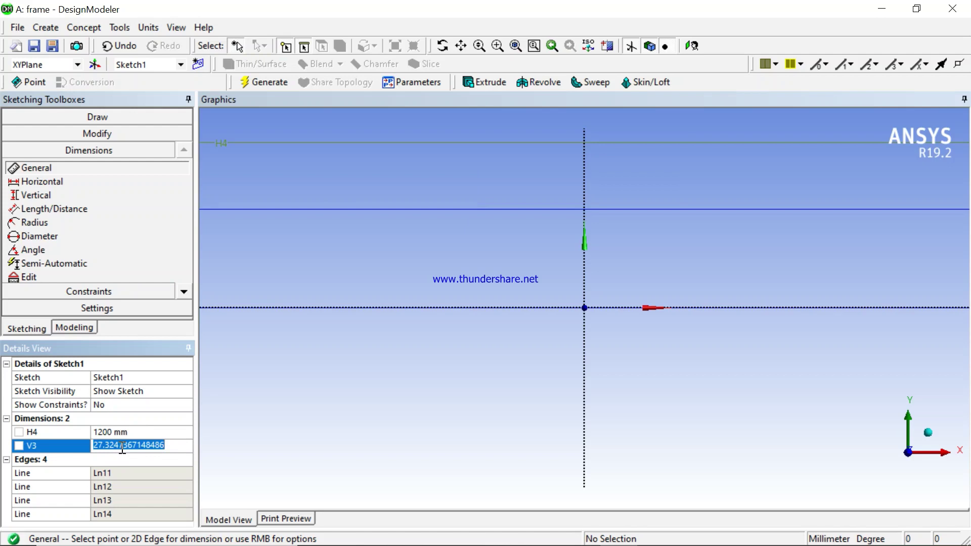
text(300)
key(Return)
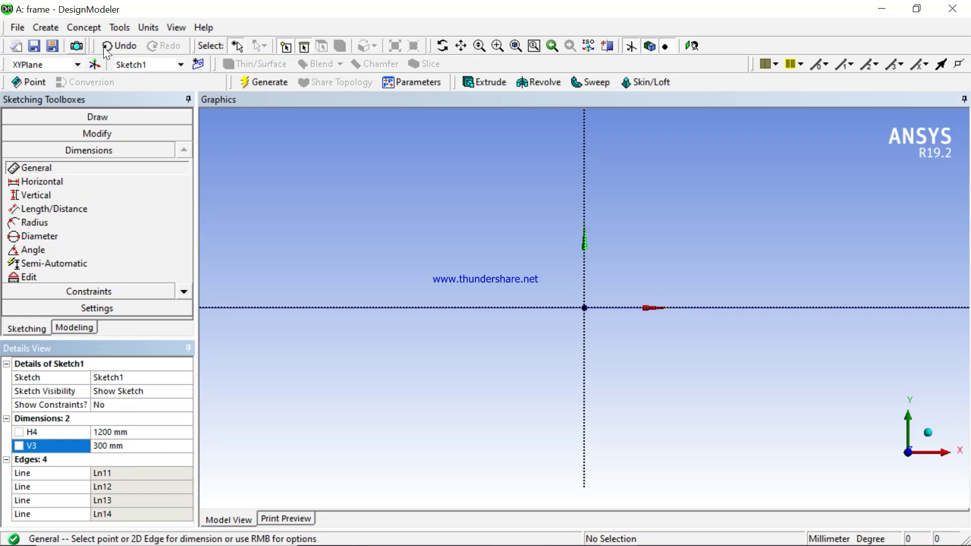
Create a line body from Sketch1 on XYPlane using Lines From Sketches and generate it.
click(514, 47)
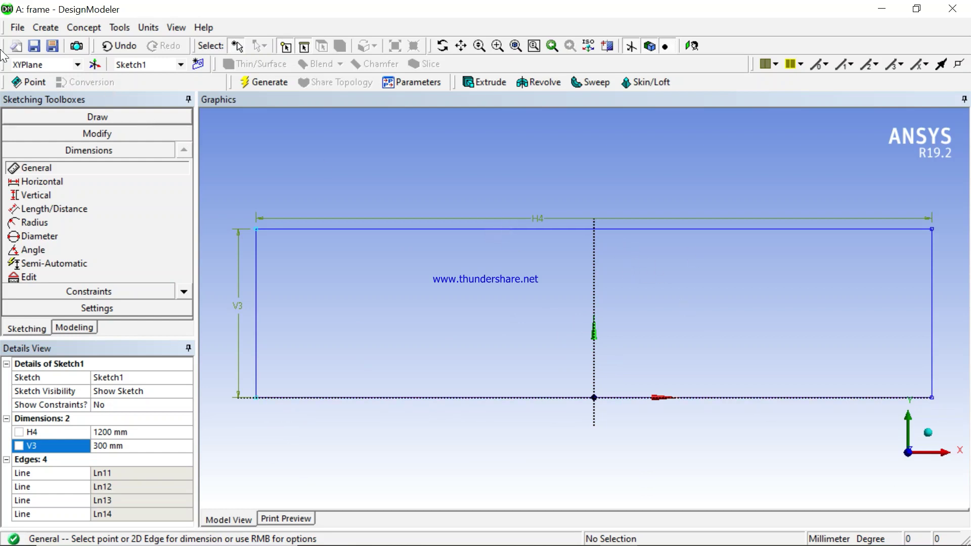
click(75, 327)
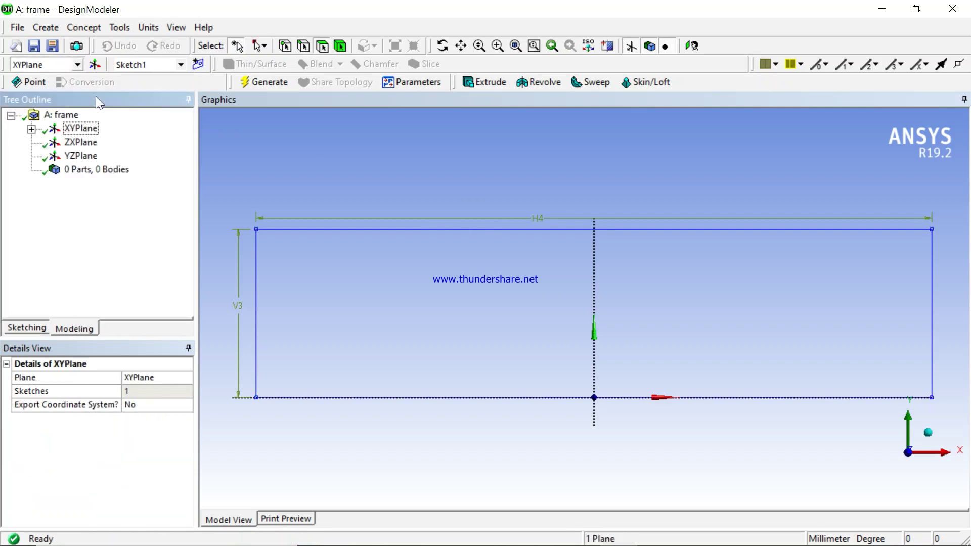
click(85, 28)
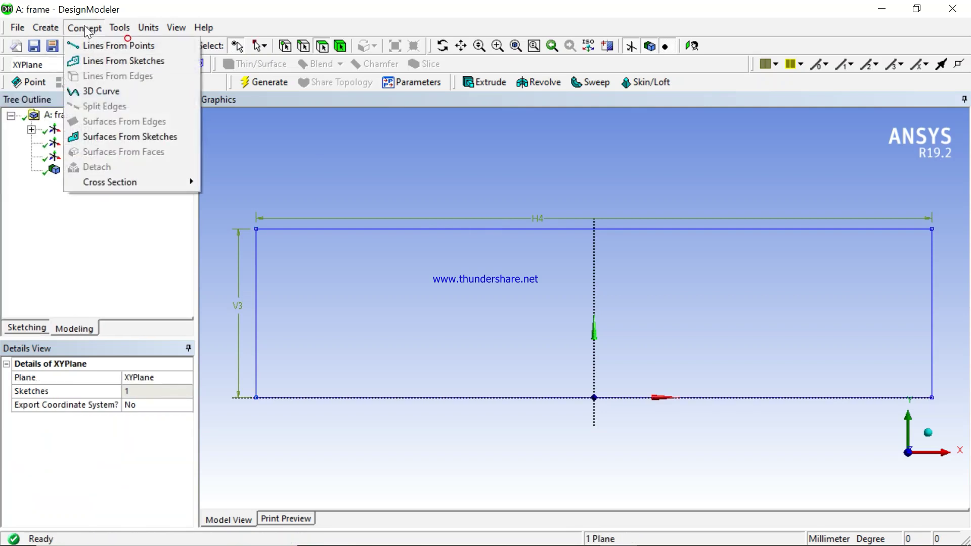
click(119, 64)
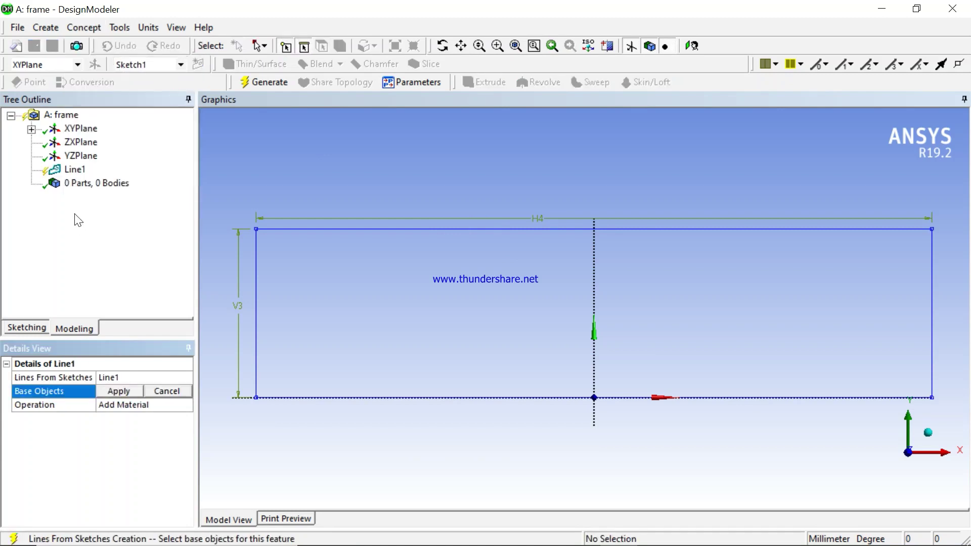
click(31, 129)
click(94, 144)
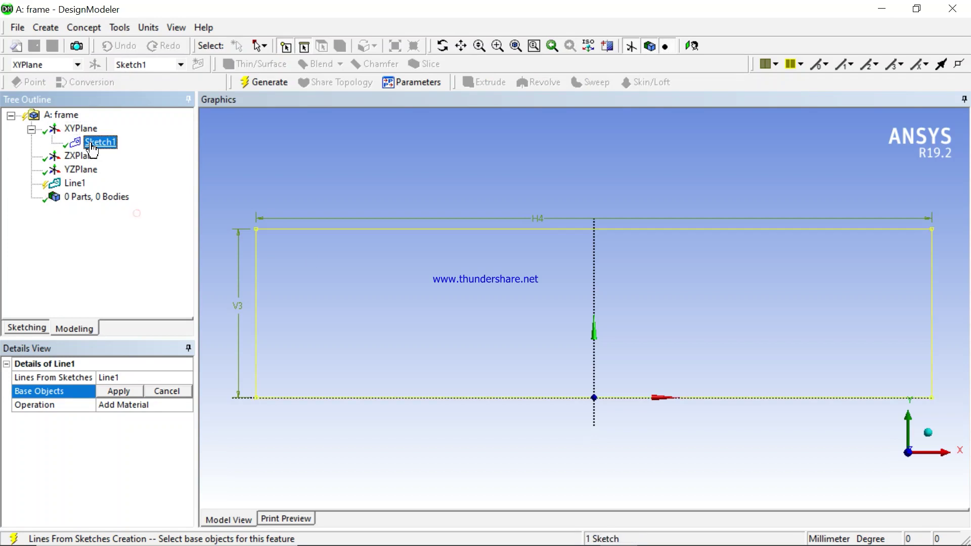
click(123, 393)
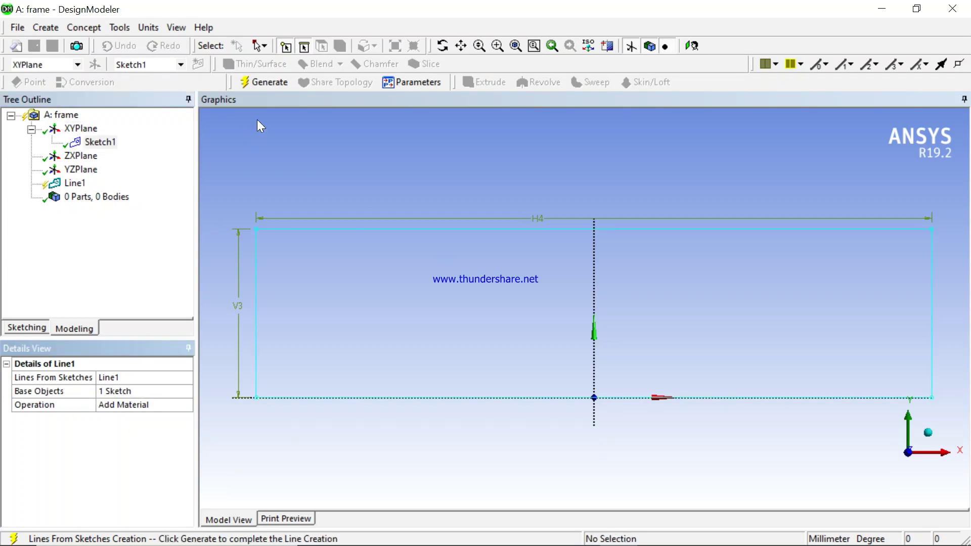
click(265, 83)
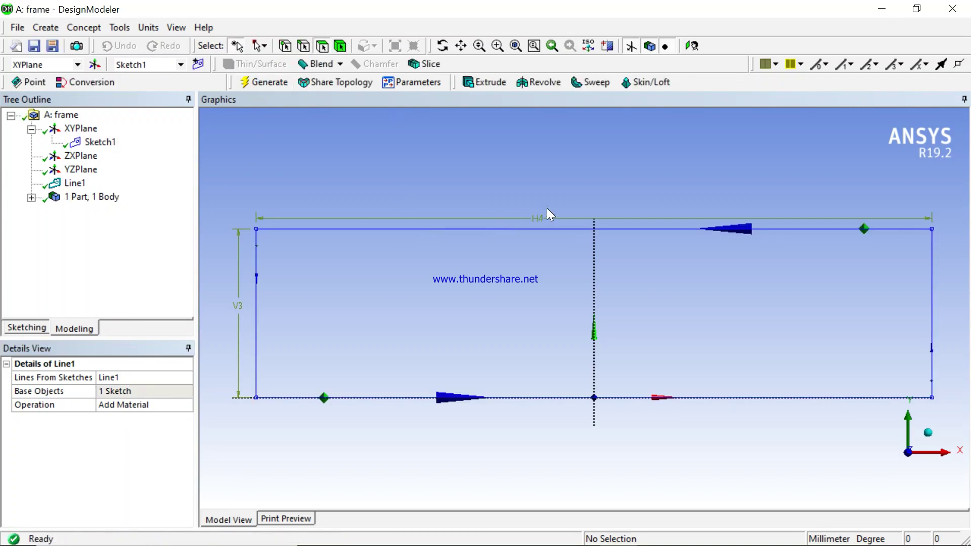
Change Line1's operation to Add Frozen and regenerate the line body.
click(589, 46)
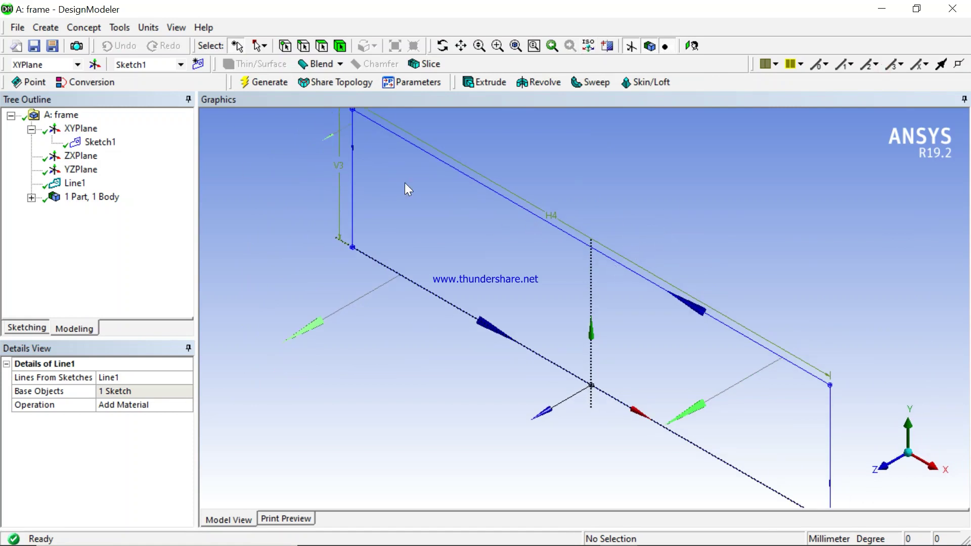
click(146, 407)
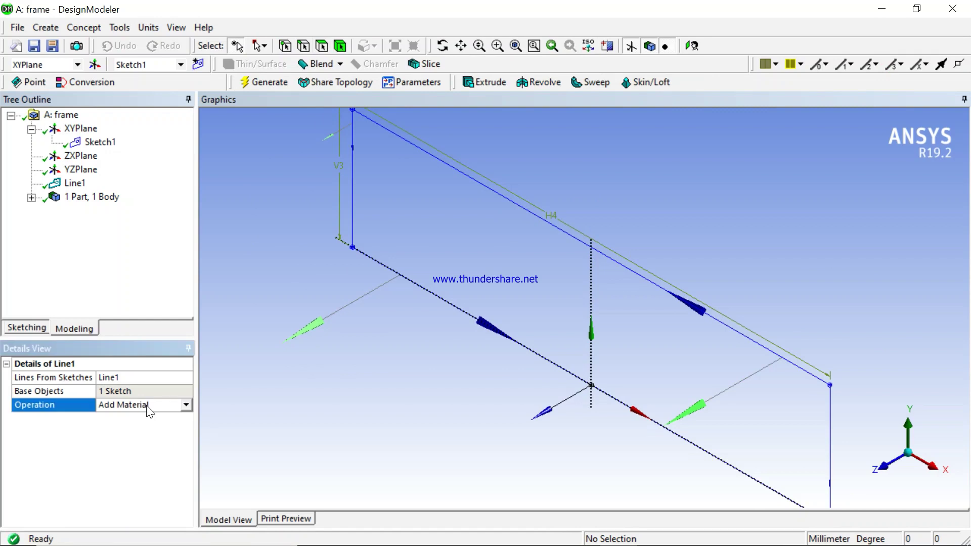
click(186, 404)
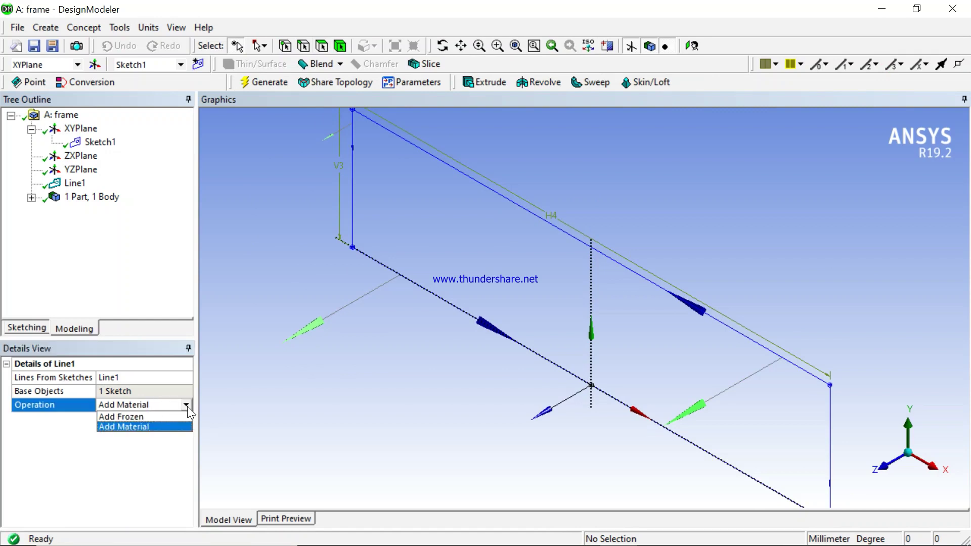
click(141, 417)
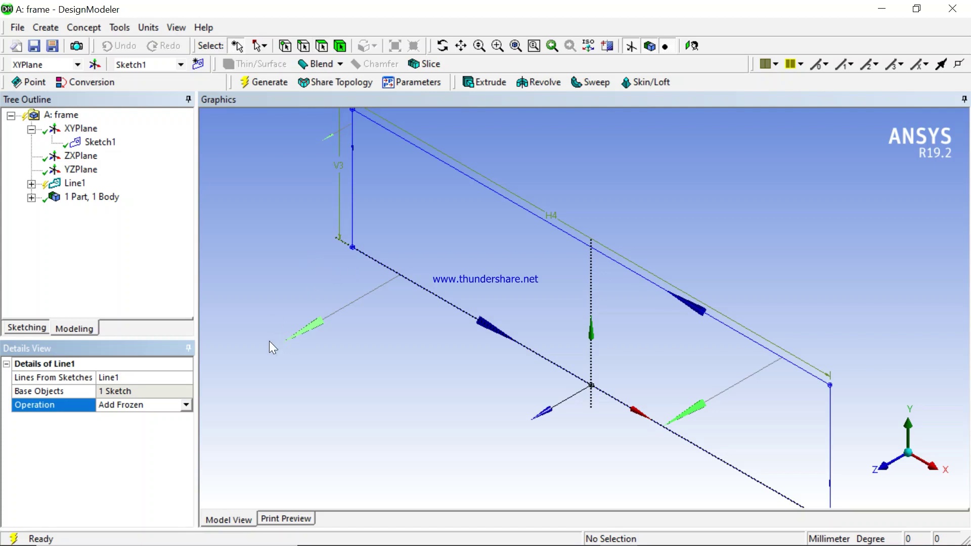
click(267, 85)
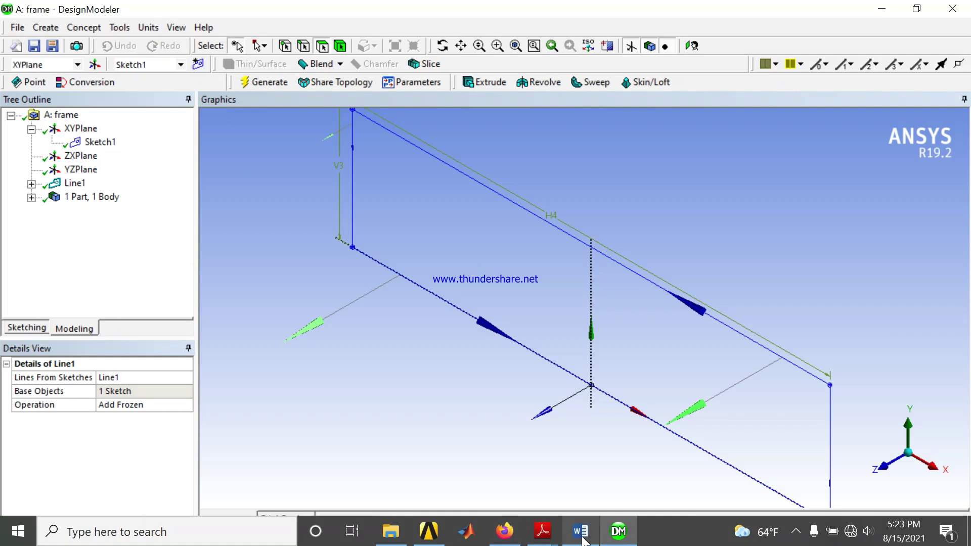
Check the frame drawing in Word and, back in DesignModeler, add a Translate body transformation with the rectangular line body as its body.
click(580, 536)
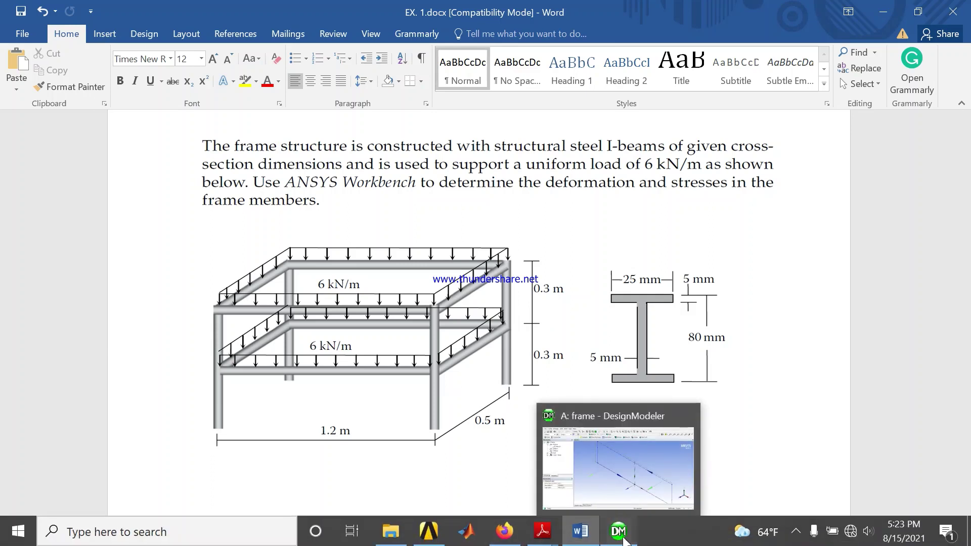
click(619, 532)
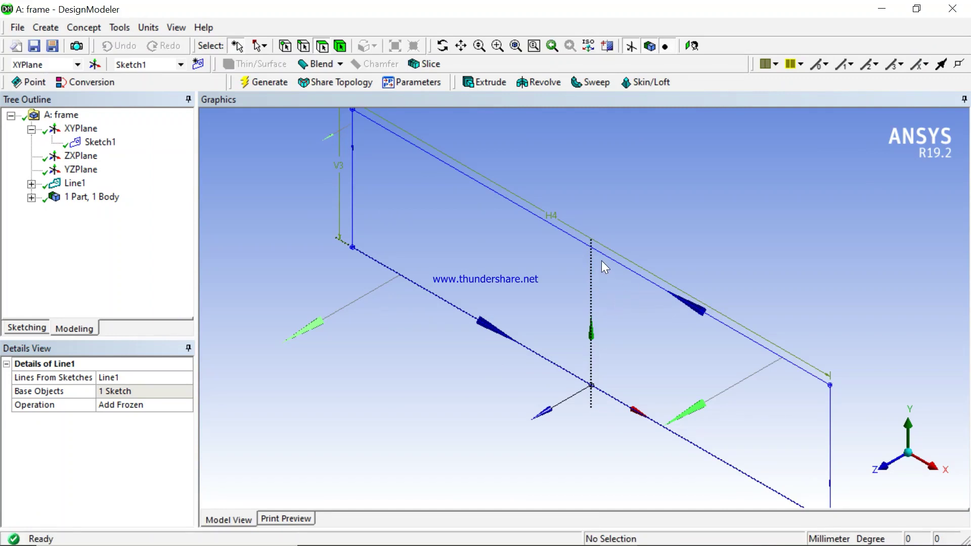
scroll(480, 235, up, 3)
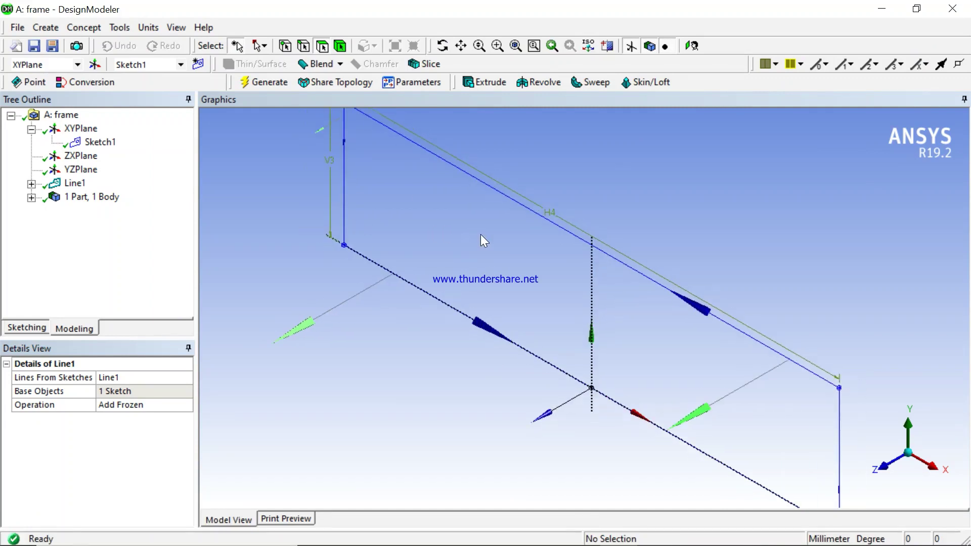
scroll(486, 235, down, 2)
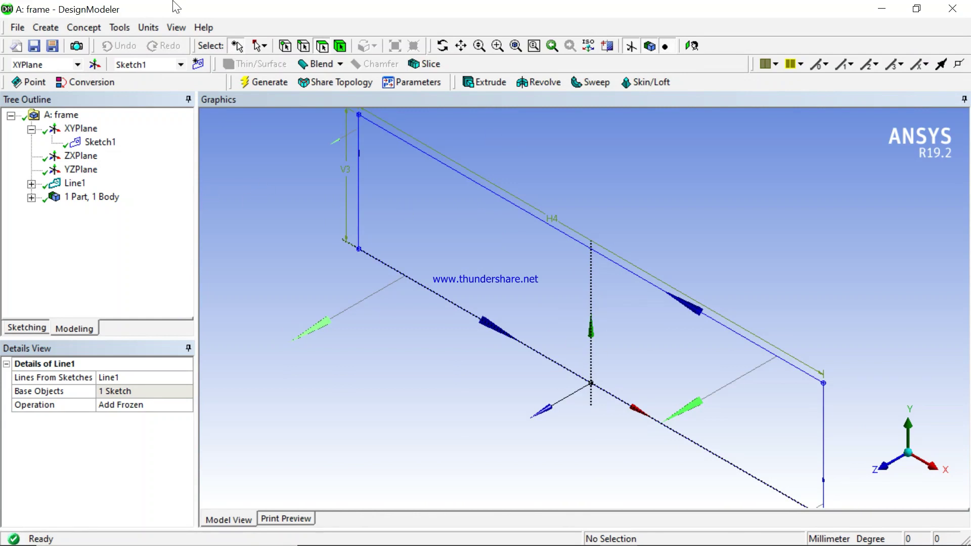
click(54, 27)
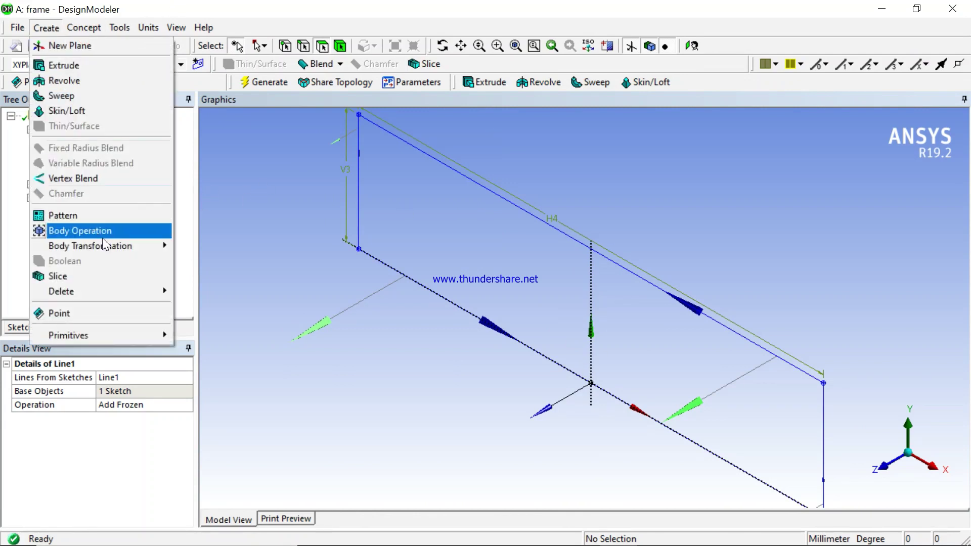
mouse_move(106, 244)
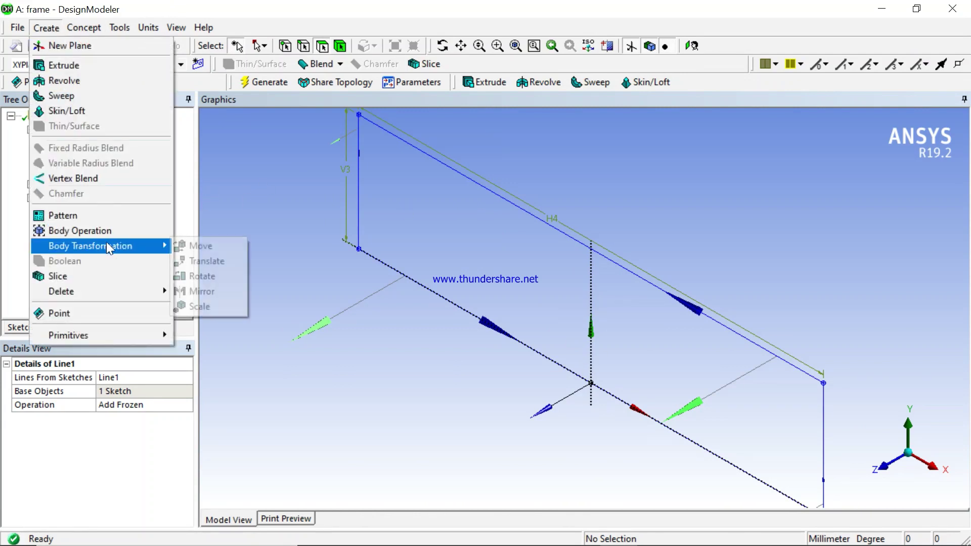
click(210, 261)
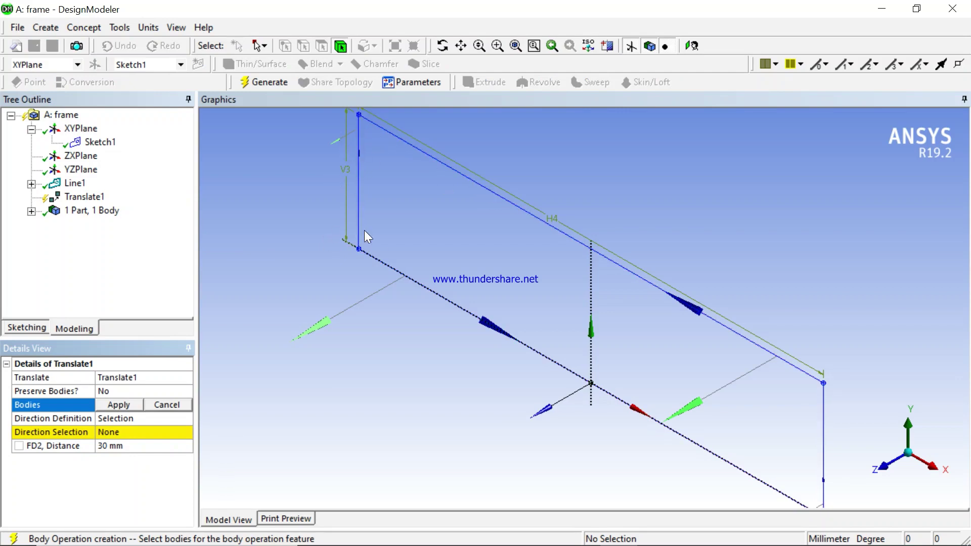
click(442, 164)
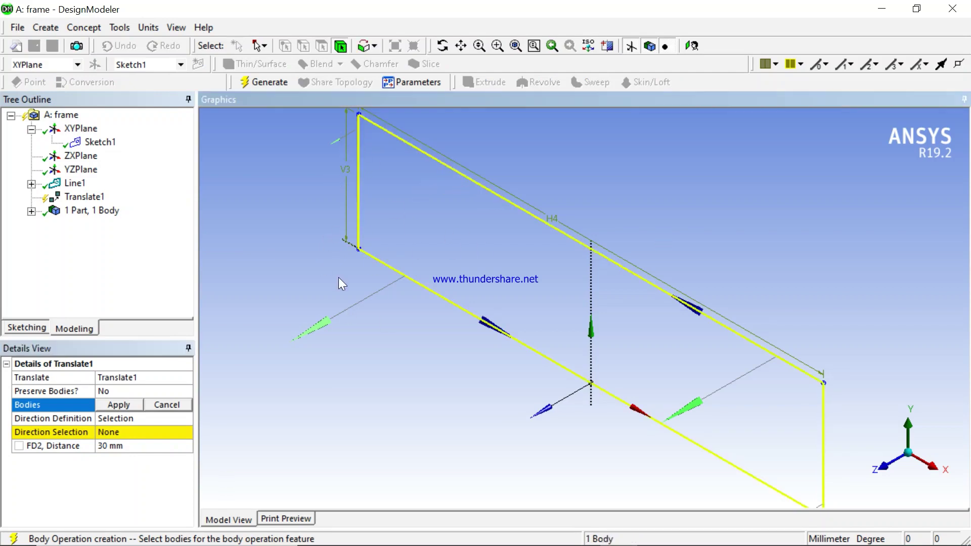
click(129, 405)
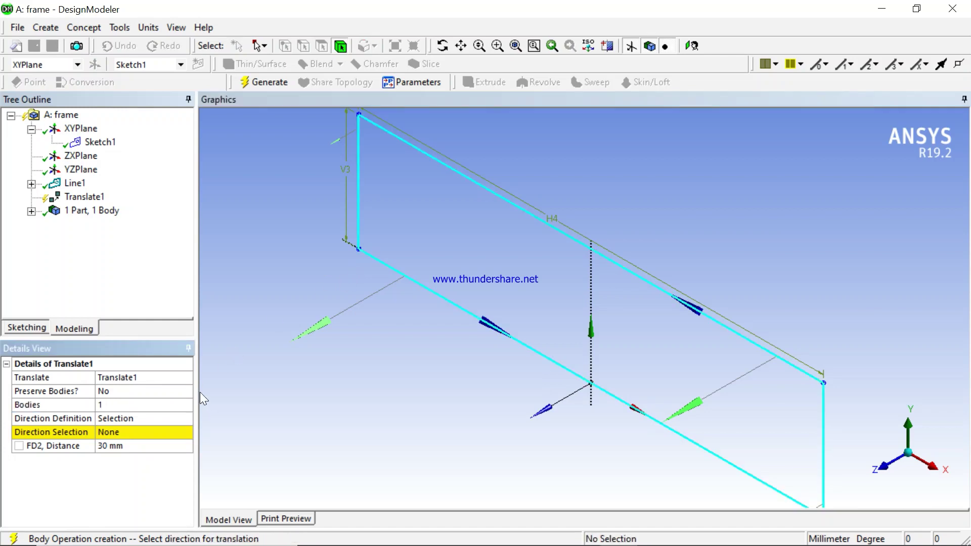
Define the translation direction by Coordinates, check the frame depth in Word and, back in DesignModeler, set the Z offset to 500 mm.
click(147, 417)
click(188, 419)
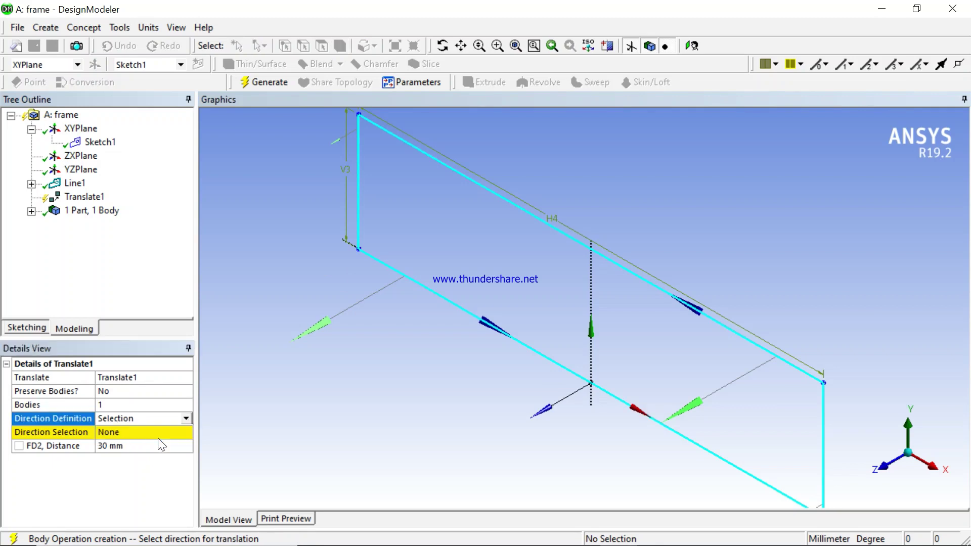
click(158, 440)
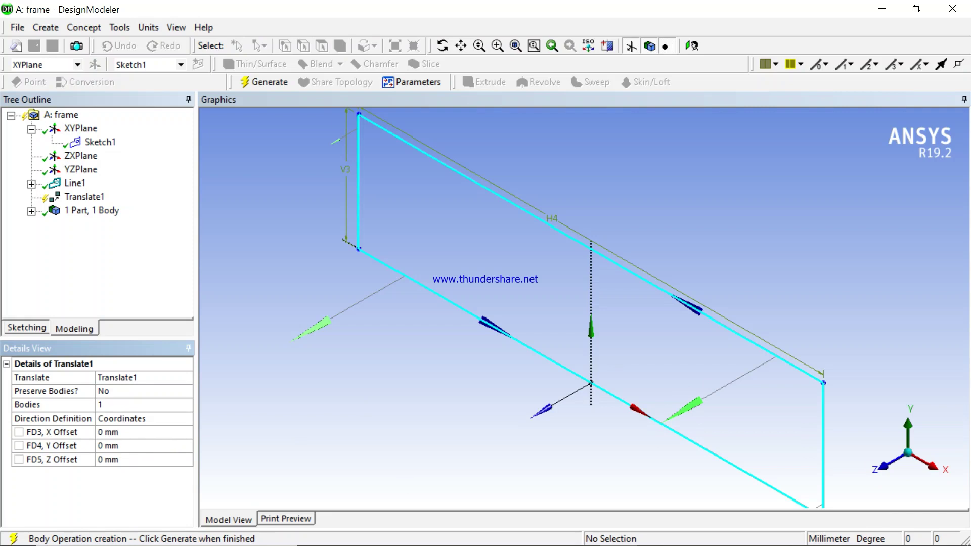
mouse_move(534, 525)
click(580, 531)
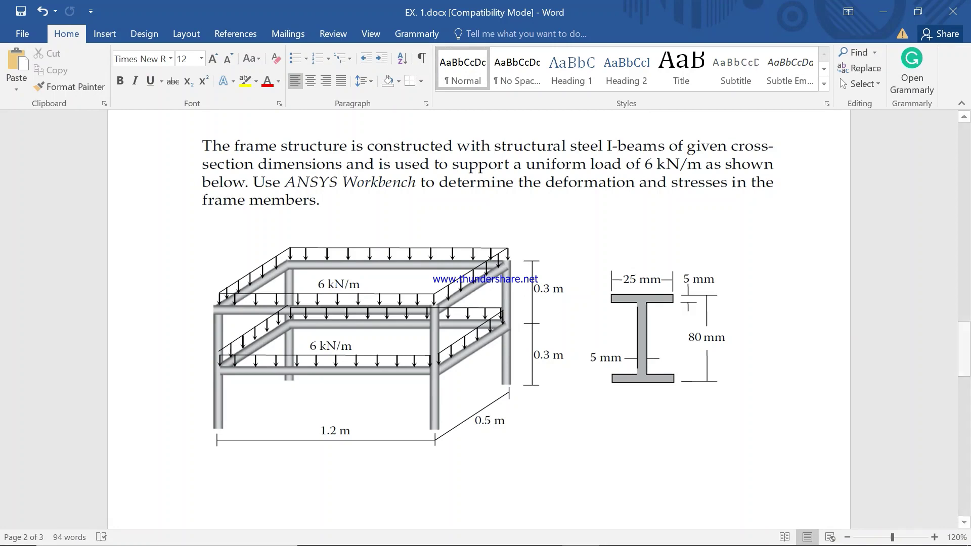
click(618, 535)
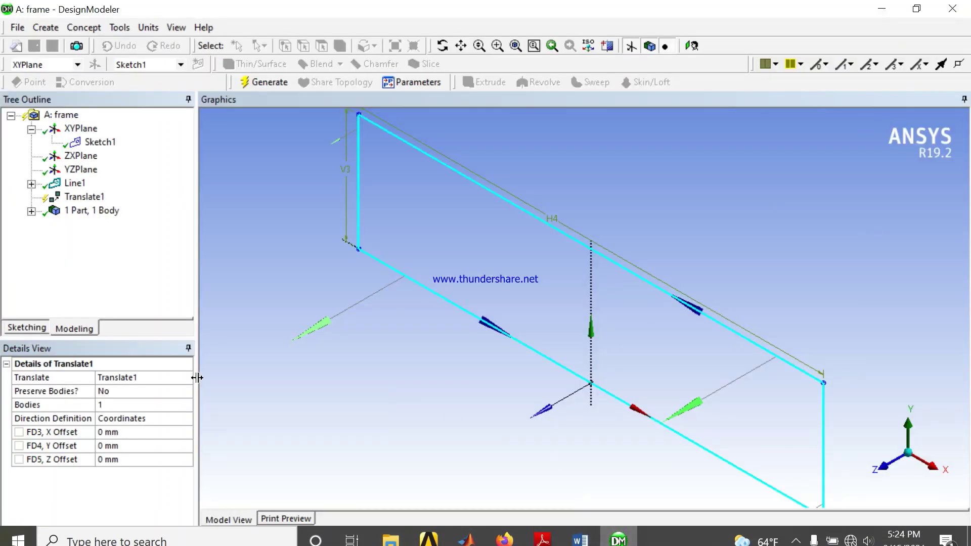
click(125, 459)
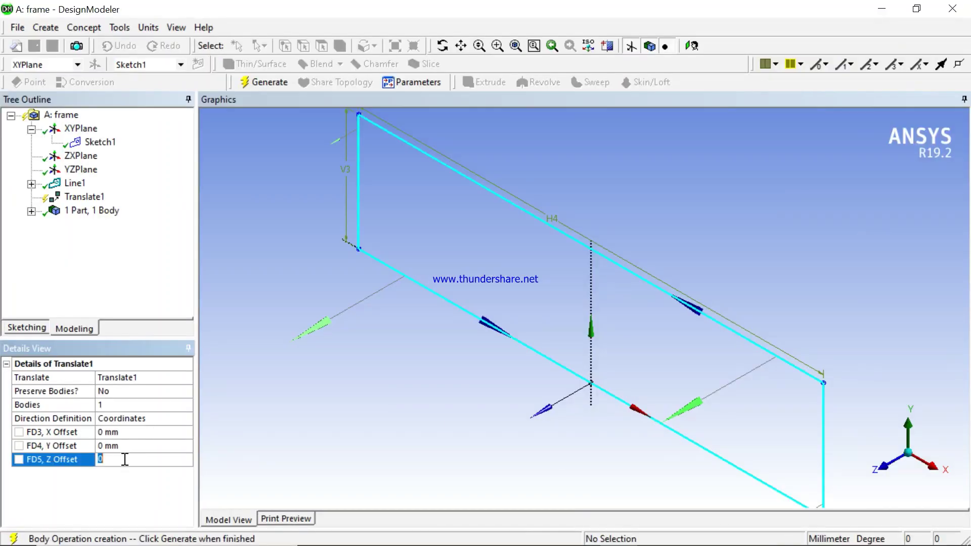
text(500)
key(Return)
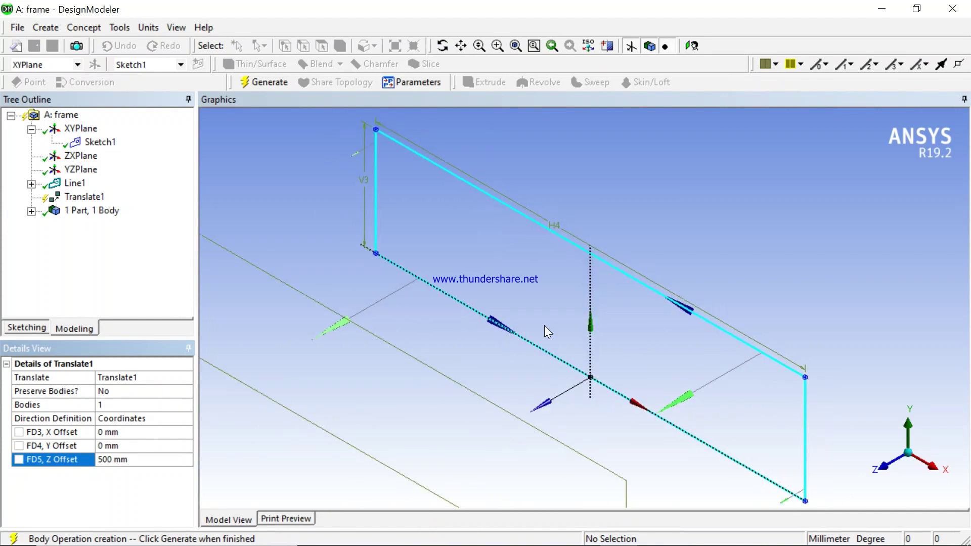
Set Preserve Bodies to Yes for the translation and generate the copied line body.
scroll(544, 325, down, 2)
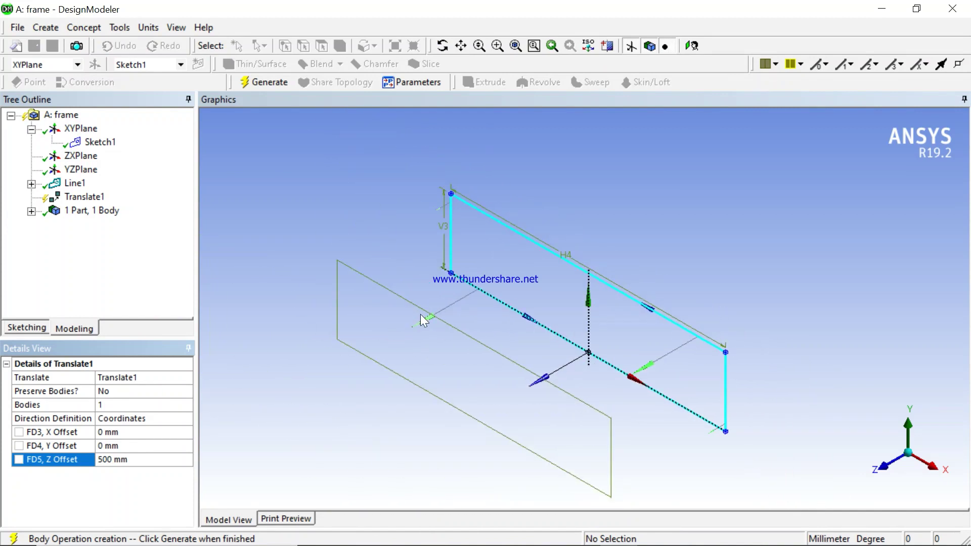
click(161, 392)
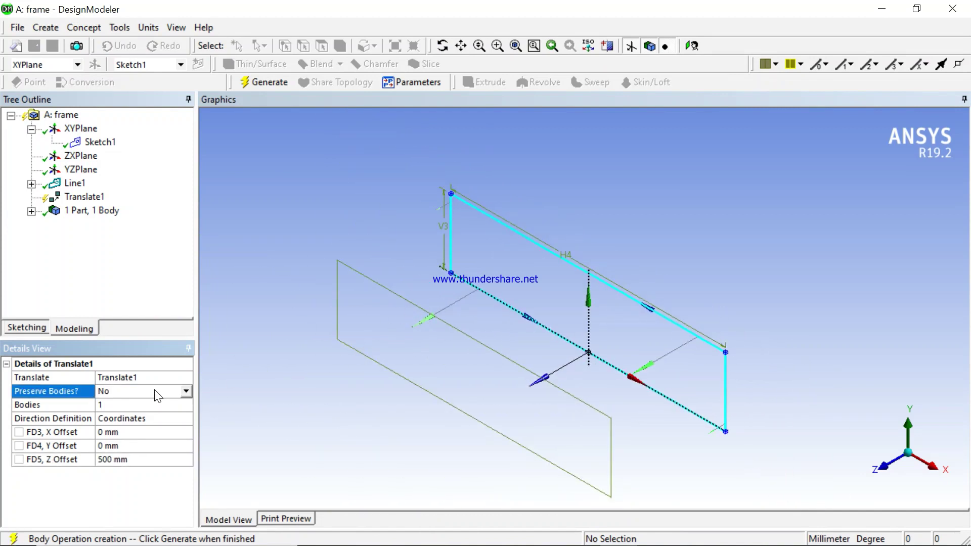
click(187, 392)
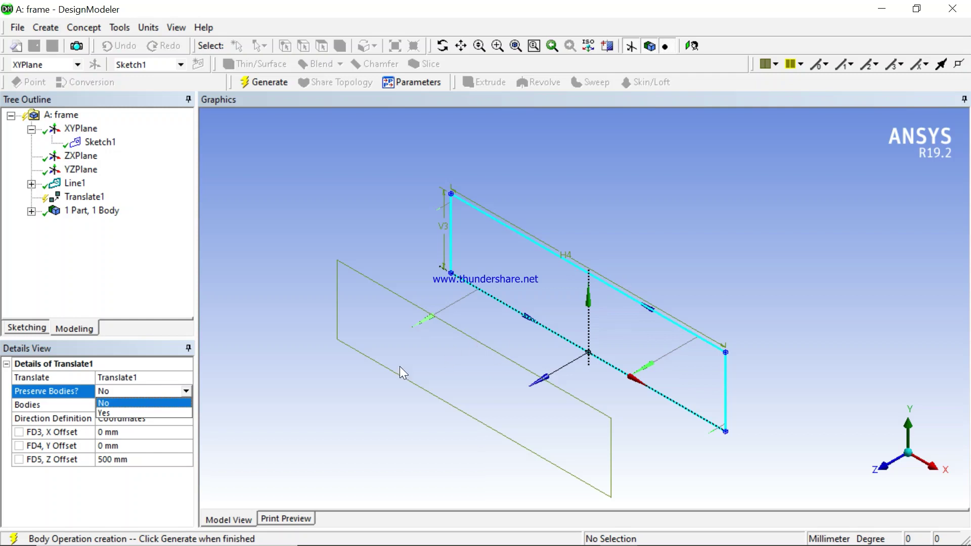
click(116, 412)
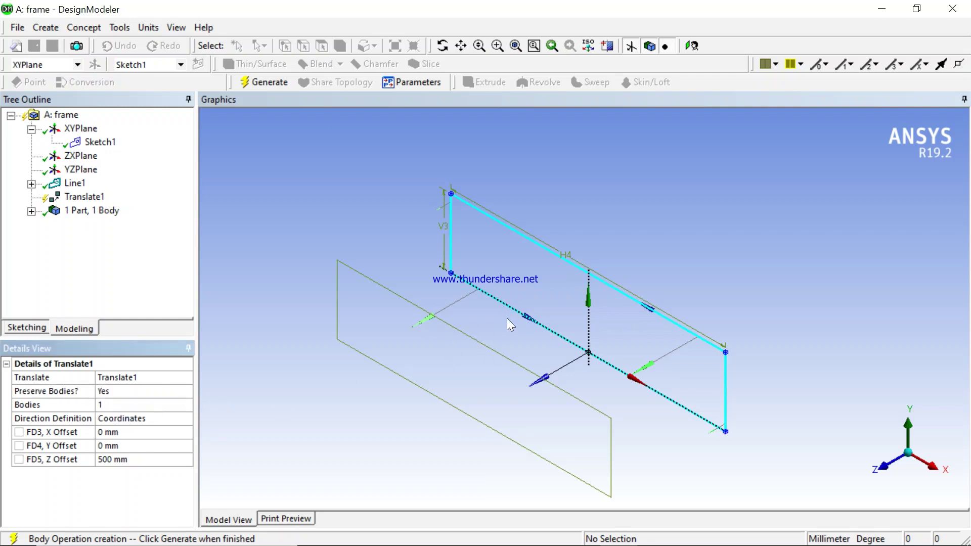
click(278, 82)
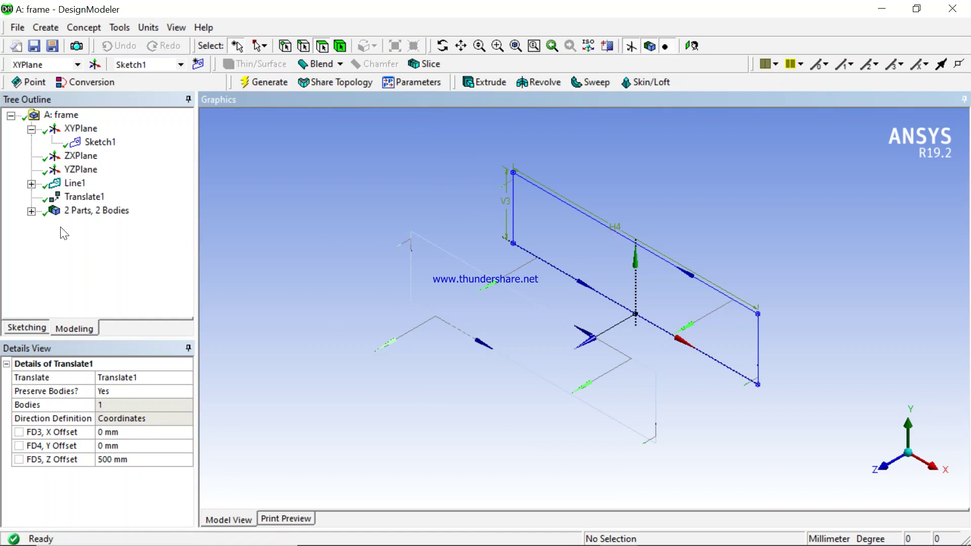
Expand the parts and bodies list and examine which rectangle each of the two line bodies represents.
click(32, 211)
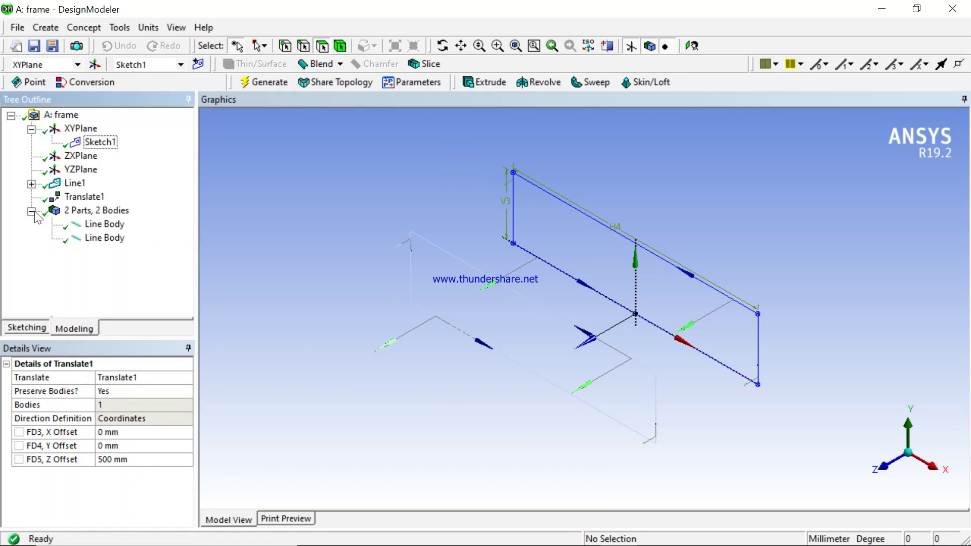
click(101, 224)
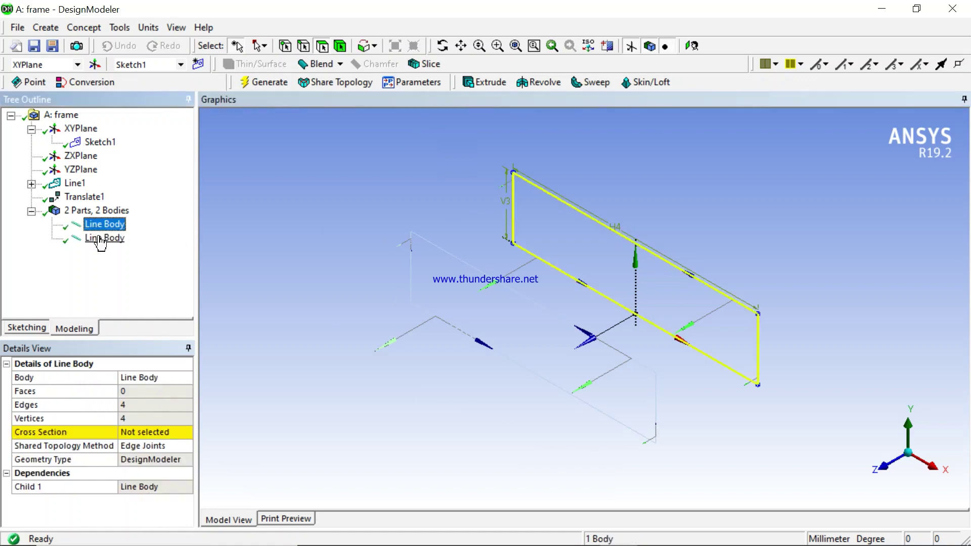
click(99, 238)
click(103, 226)
click(101, 238)
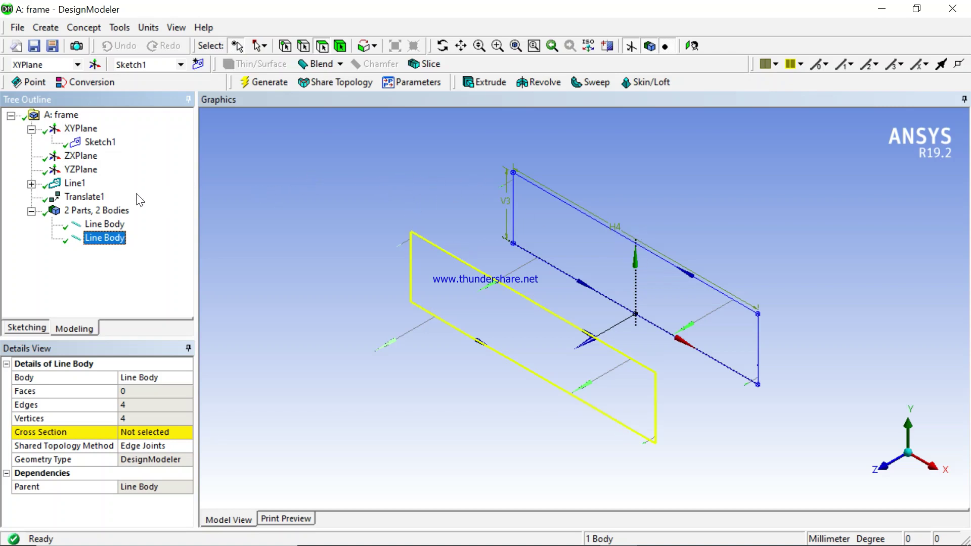
Start a Lines From Points feature and turn off the Frozen Body Transparency and Cross Section Alignments display options.
click(83, 28)
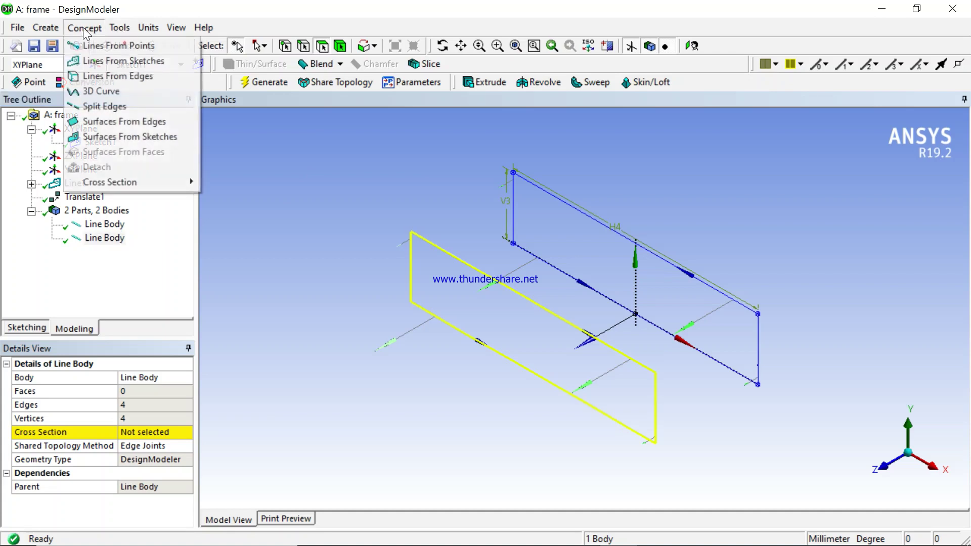
click(113, 45)
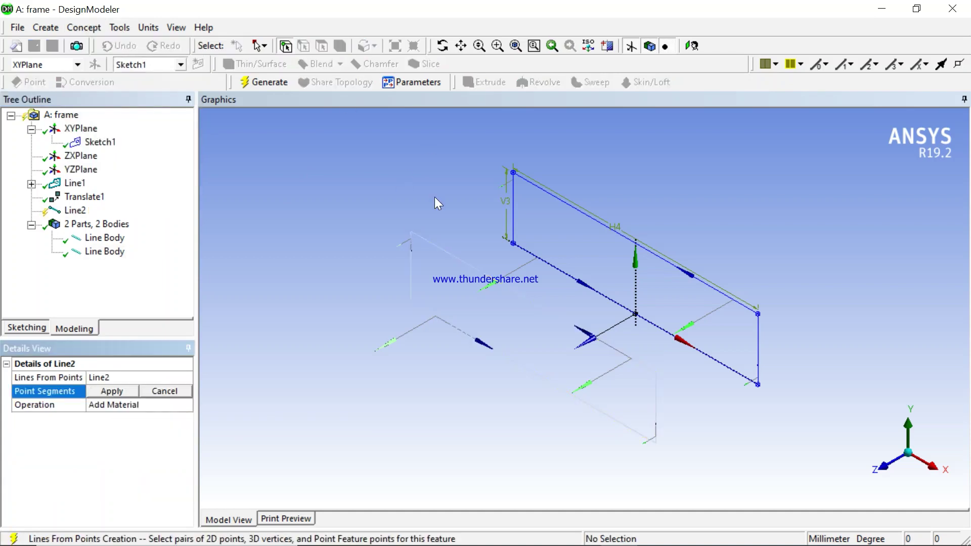
click(178, 27)
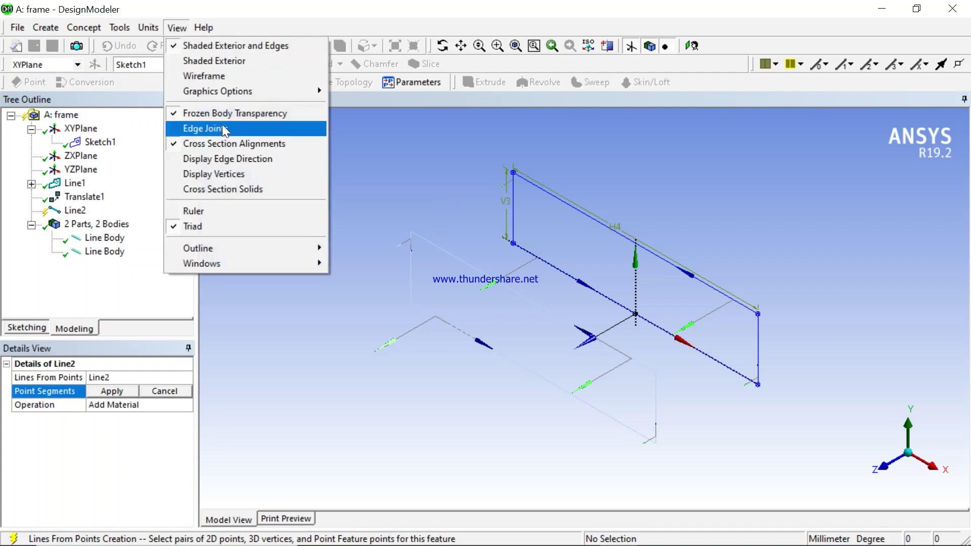
click(200, 114)
click(183, 29)
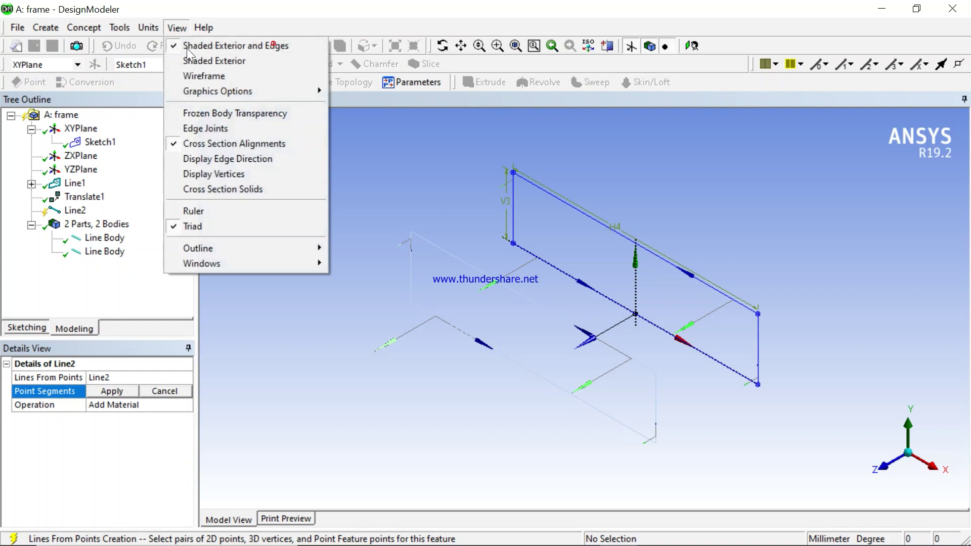
click(225, 144)
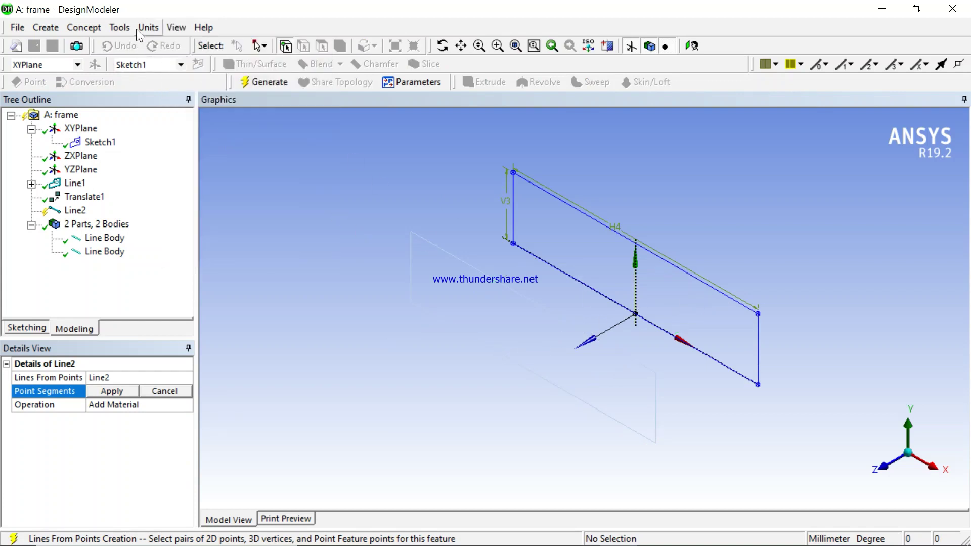
click(174, 28)
click(384, 397)
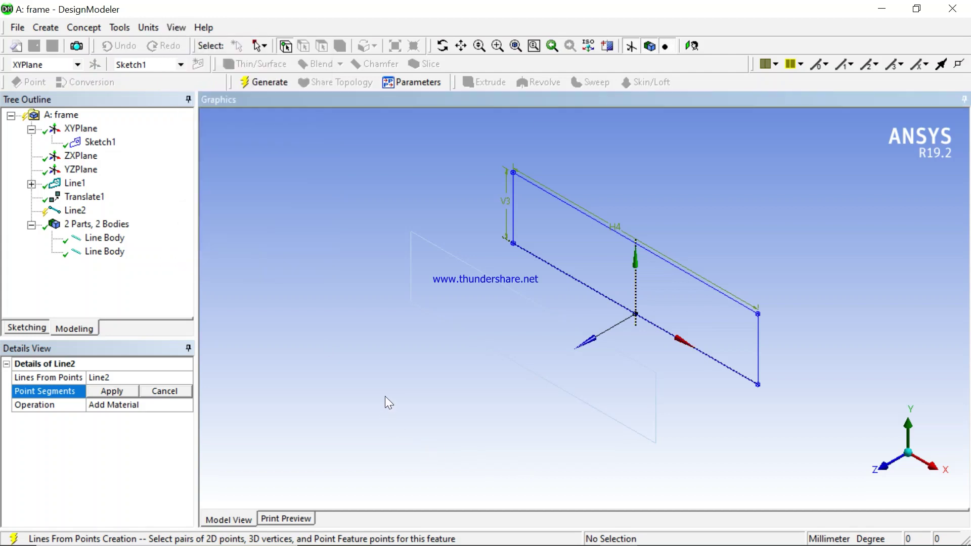
click(98, 30)
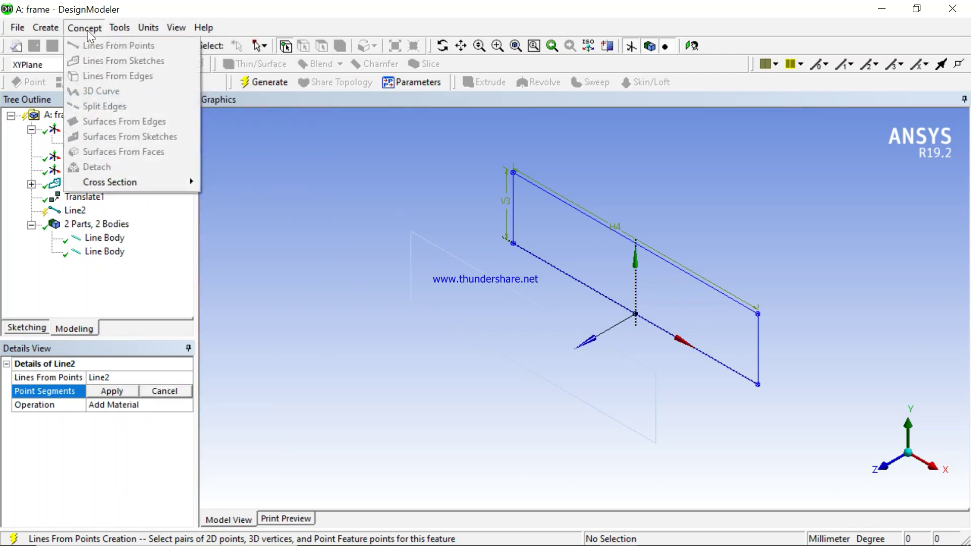
mouse_move(115, 31)
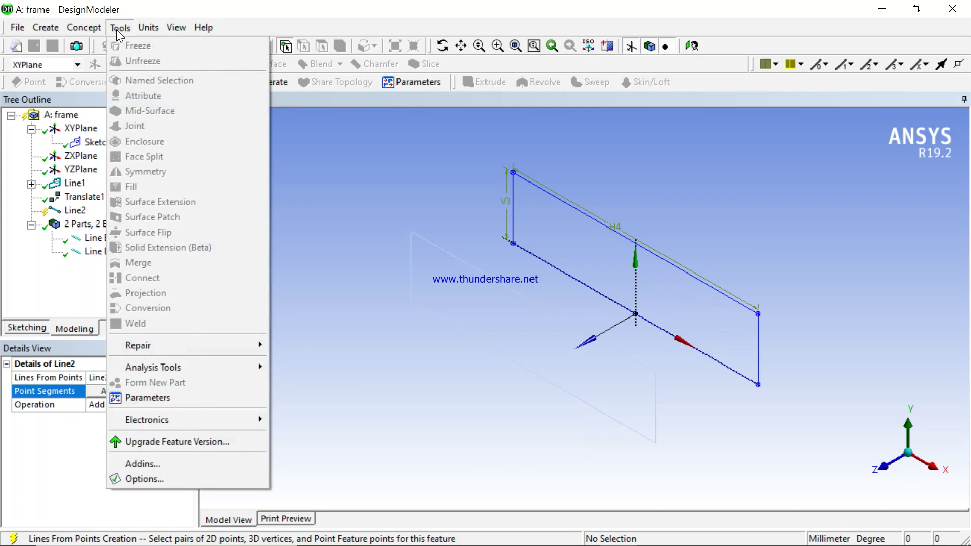
click(335, 273)
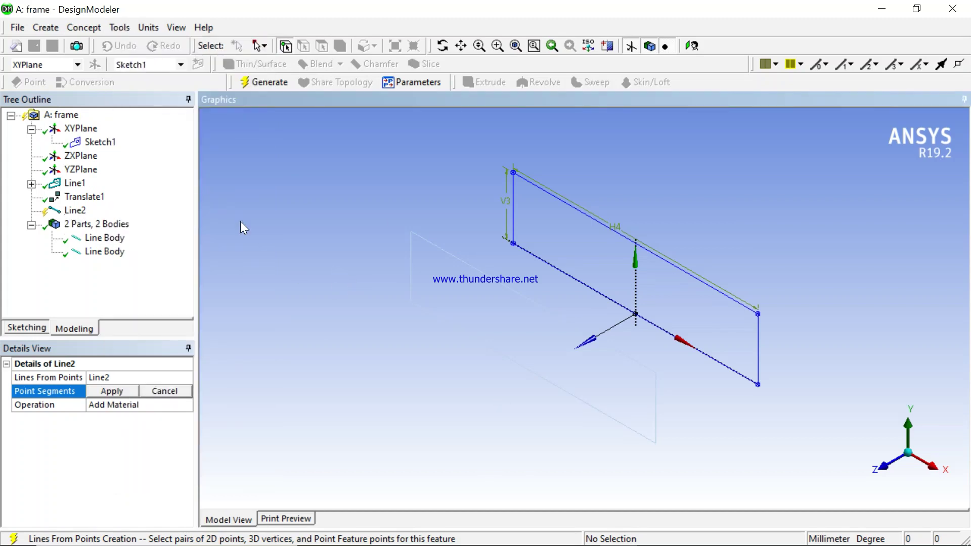
Connect the upper and lower corners of the two rectangles with point segments at their negative X end.
click(515, 177)
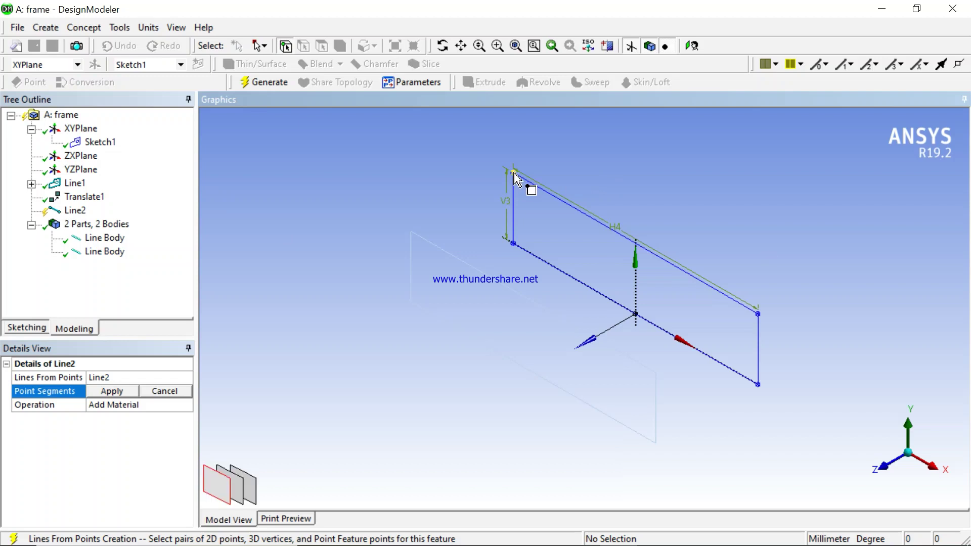
click(514, 172)
click(412, 233)
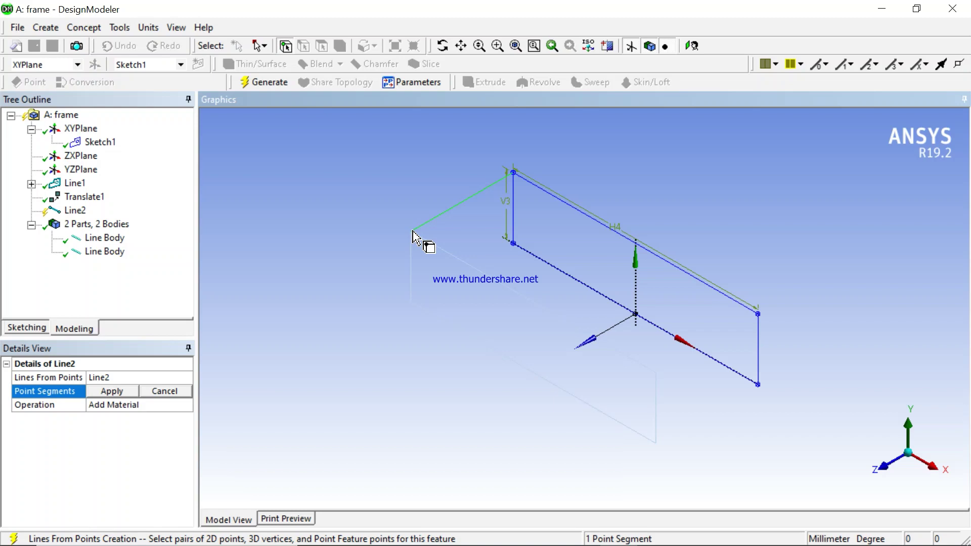
click(411, 303)
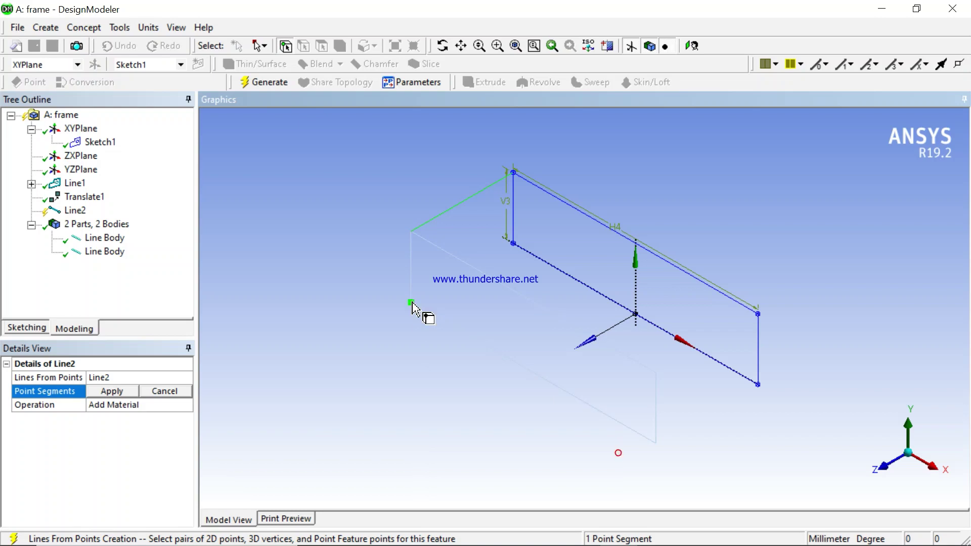
click(513, 244)
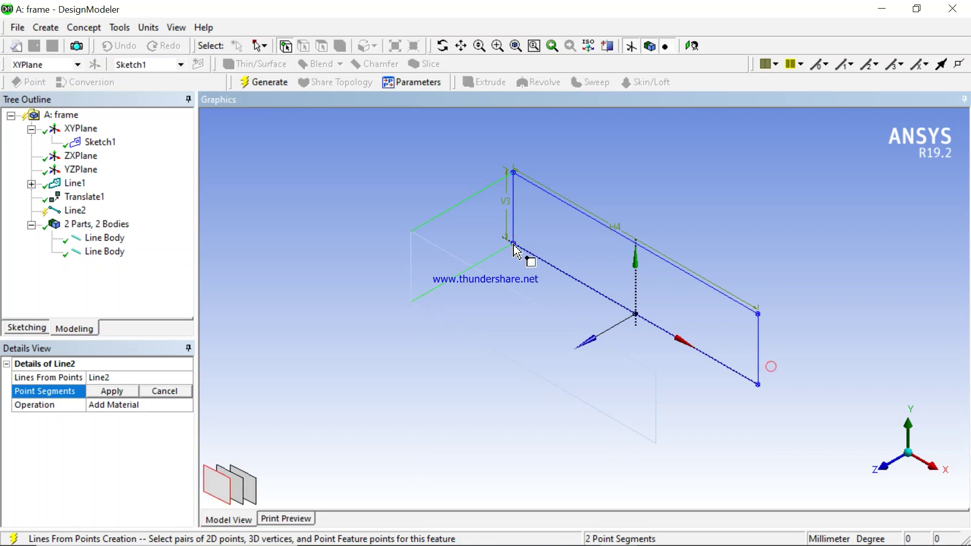
Connect the lower and upper corners at the positive X end, apply the four point segments and generate the lines with Add Material.
click(656, 445)
click(758, 385)
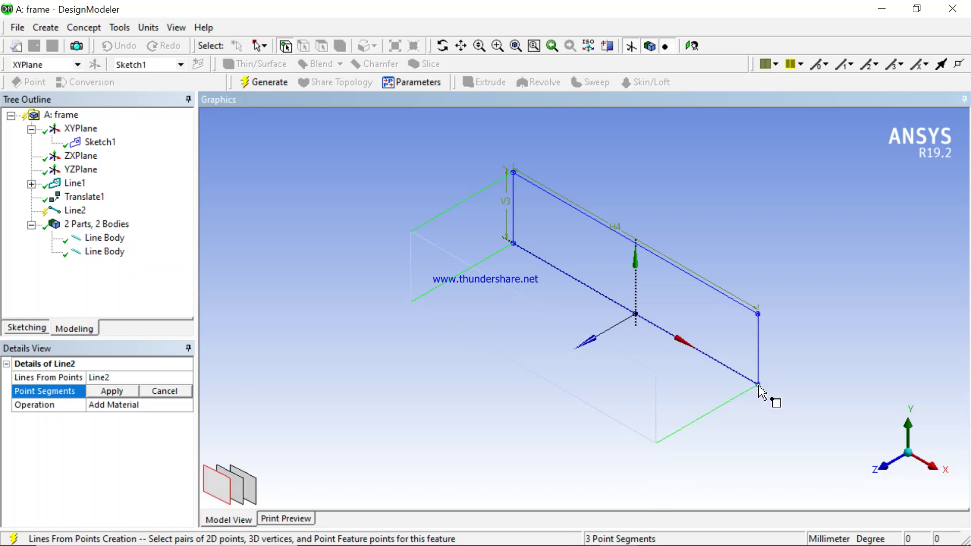
click(656, 374)
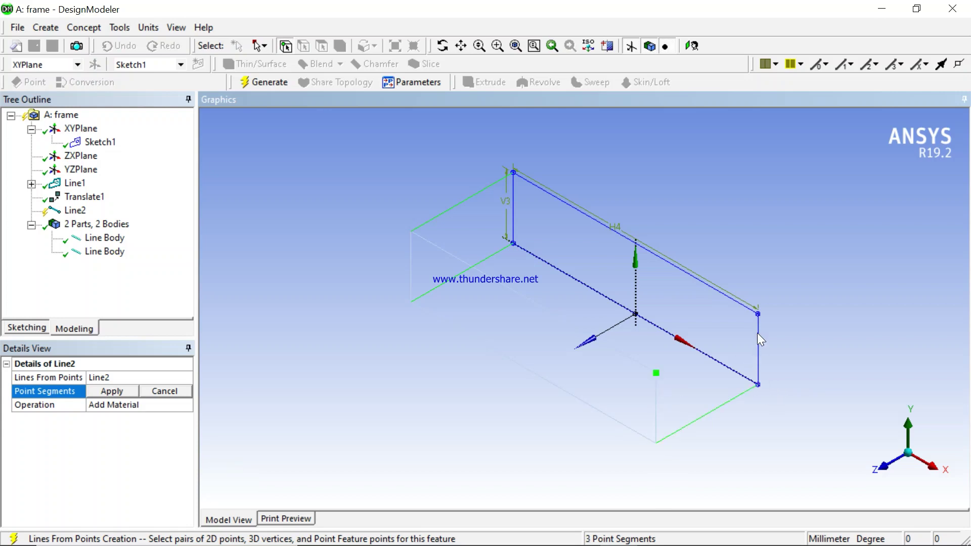
click(758, 314)
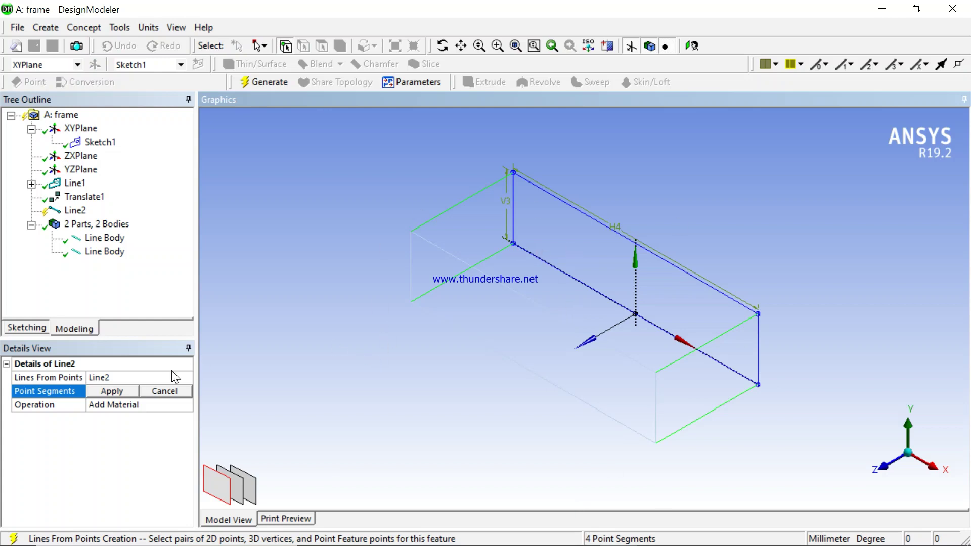
click(108, 393)
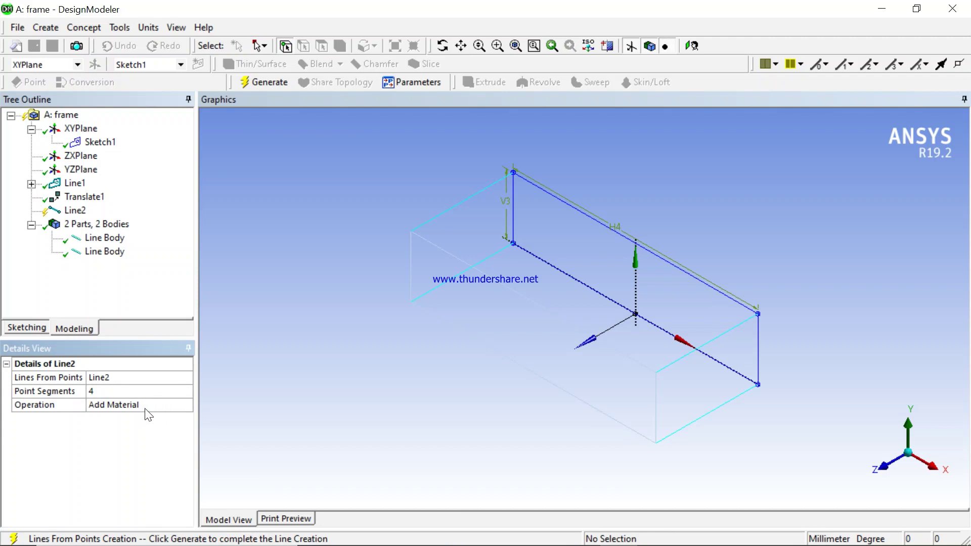
click(261, 83)
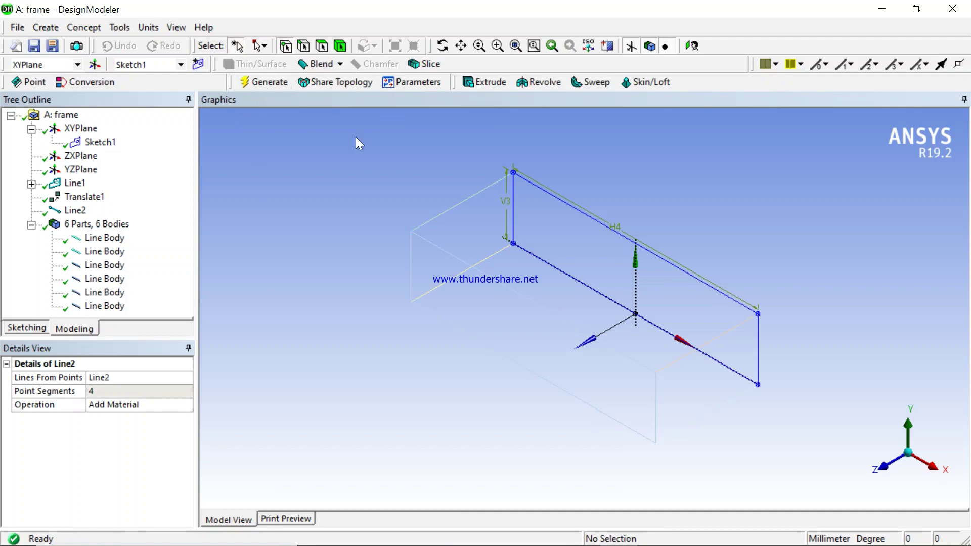
Examine which frame members each of the line bodies in the parts list represents, then clear the selection.
click(104, 240)
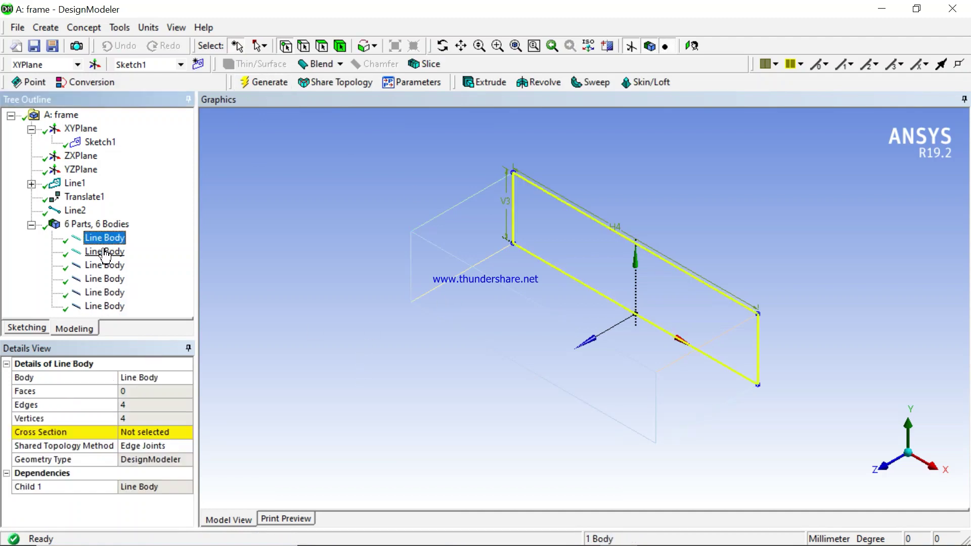
click(104, 252)
click(108, 265)
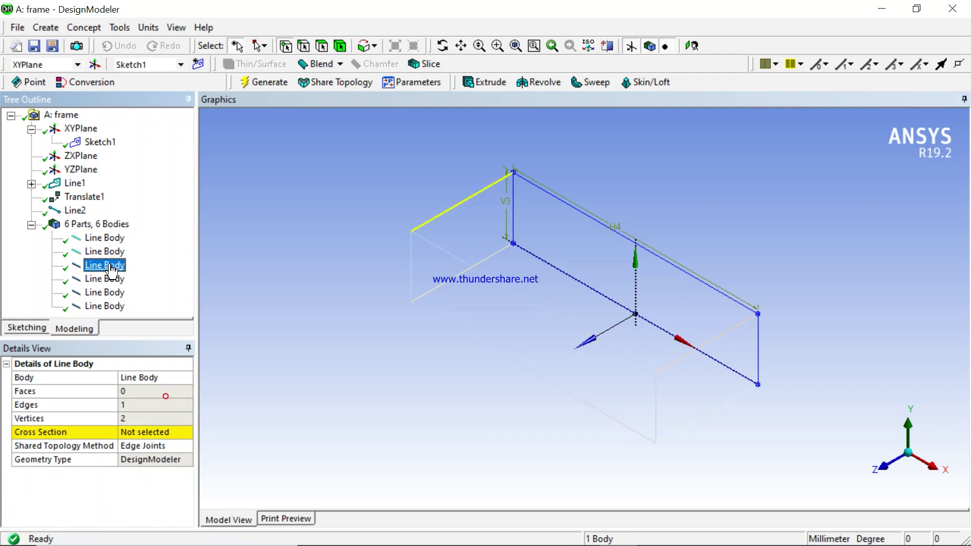
click(113, 278)
click(112, 292)
click(114, 307)
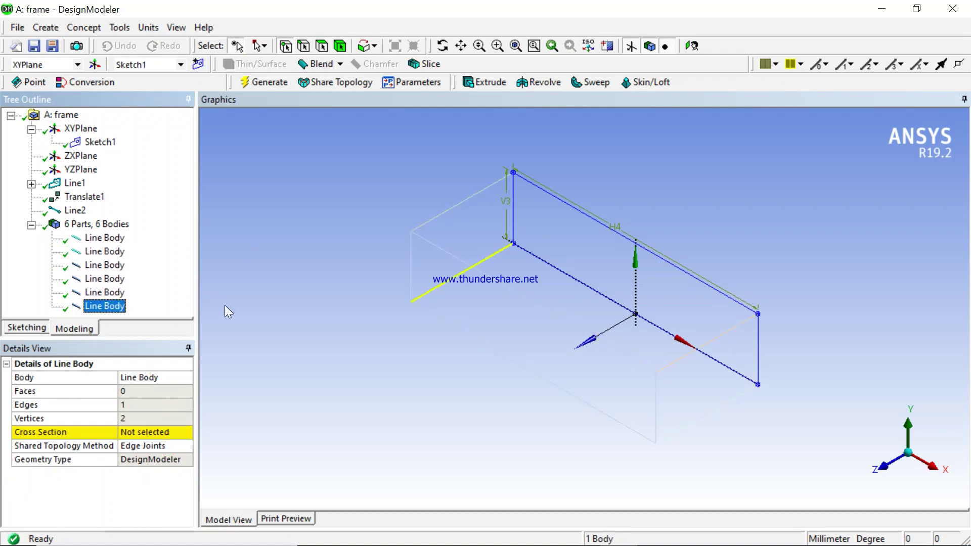
click(300, 354)
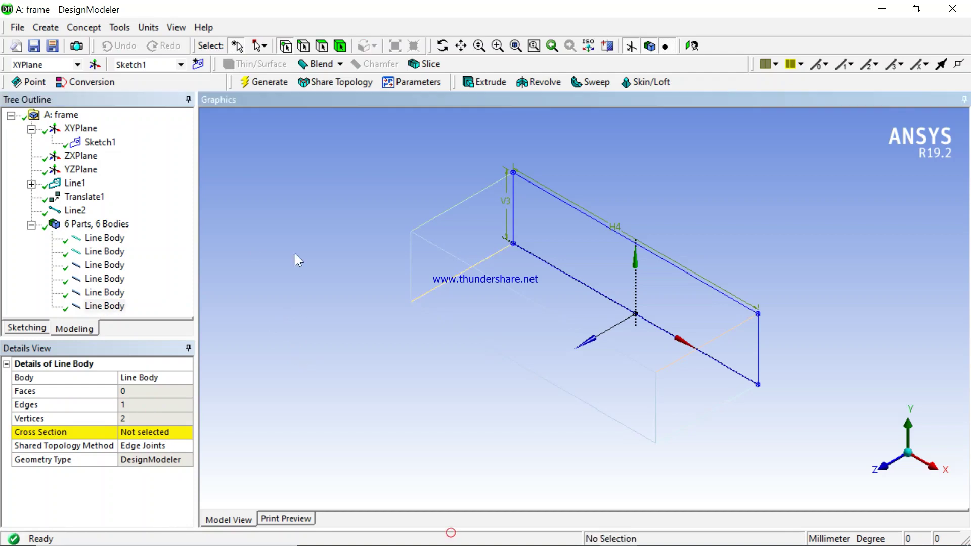
Check the legs in the frame drawing in Word and return to DesignModeler.
mouse_move(478, 537)
click(582, 537)
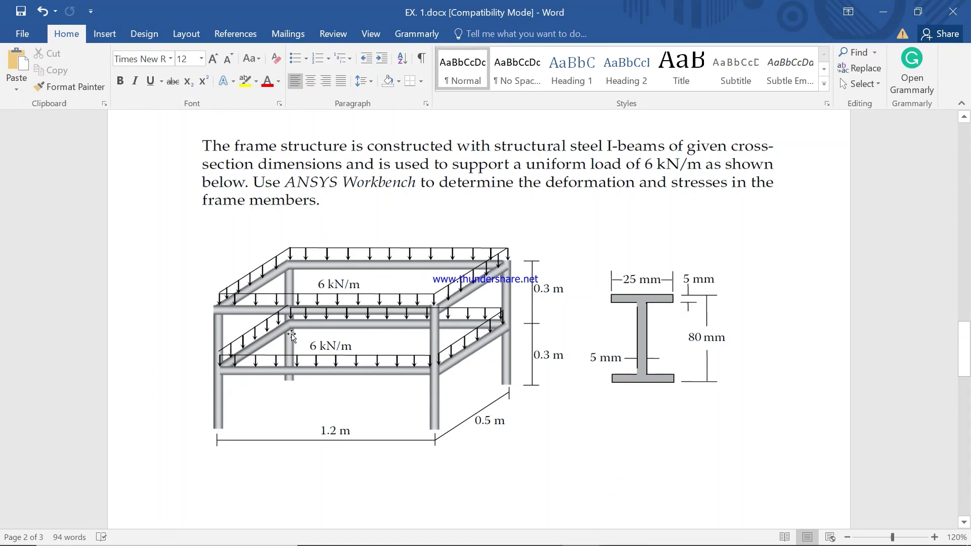
mouse_move(569, 538)
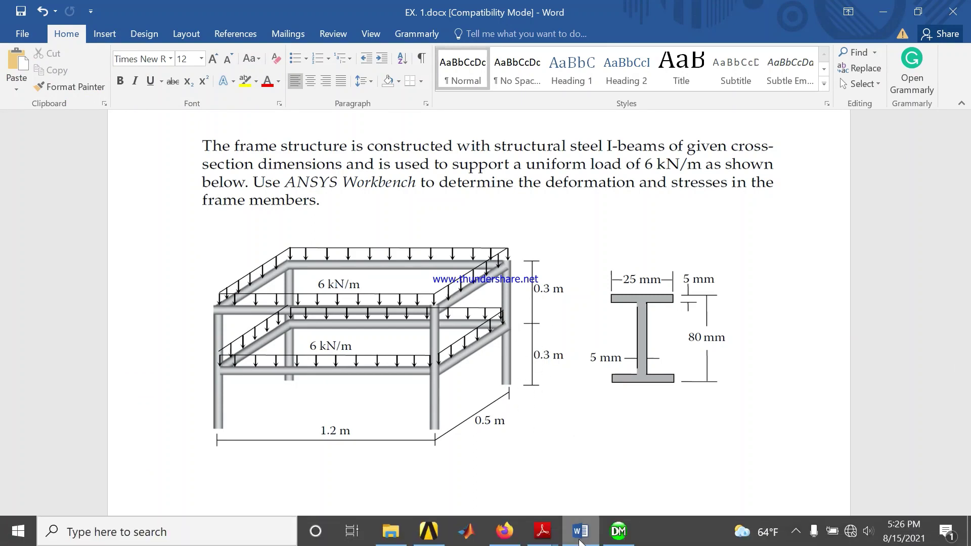
click(618, 538)
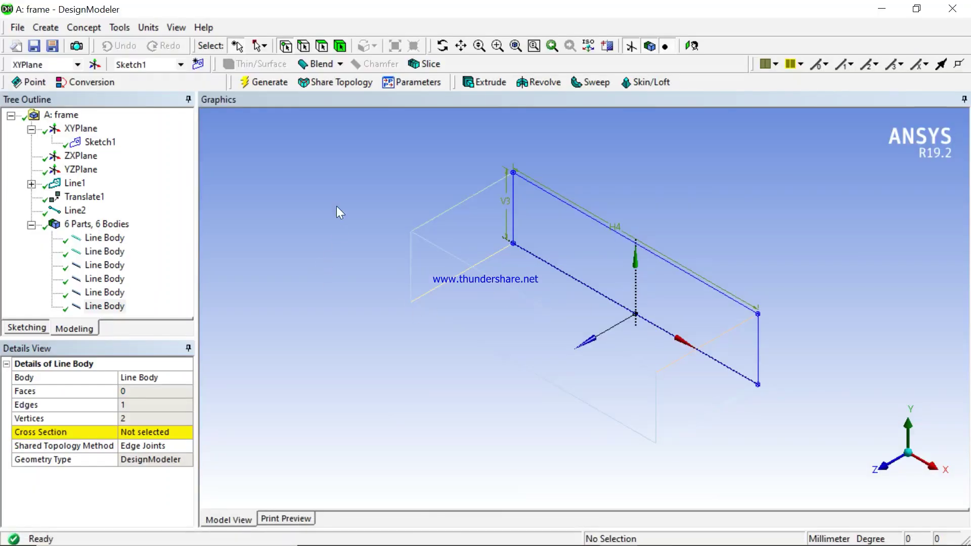
Select the four lower corner vertices of the frame and apply them as the geometry of a new Extrude.
click(76, 210)
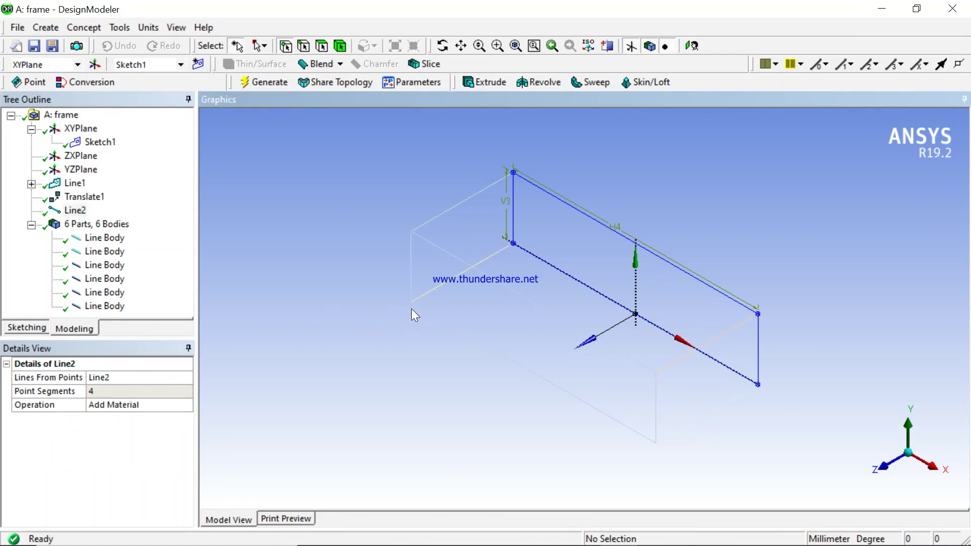
click(286, 46)
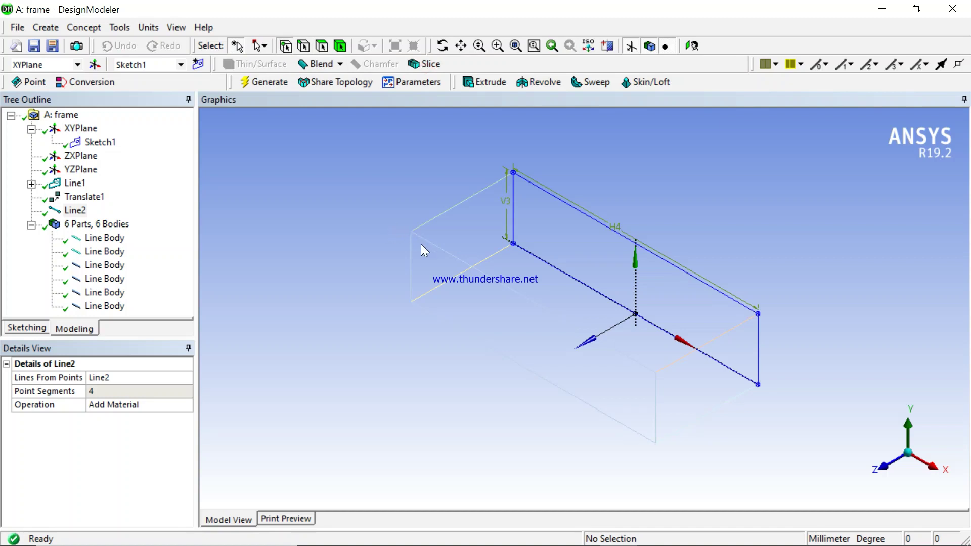
click(411, 303)
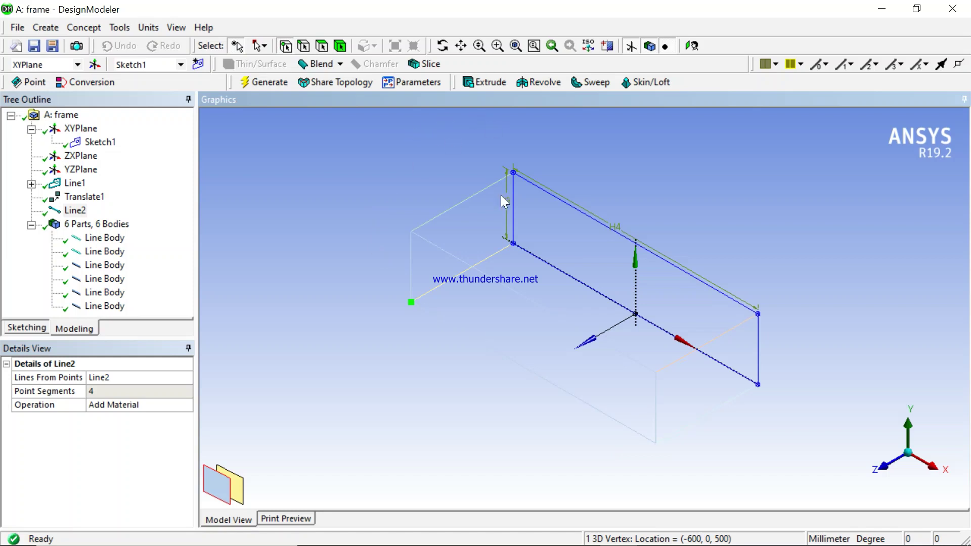
ctrl+click(513, 244)
ctrl+click(759, 387)
ctrl+click(657, 443)
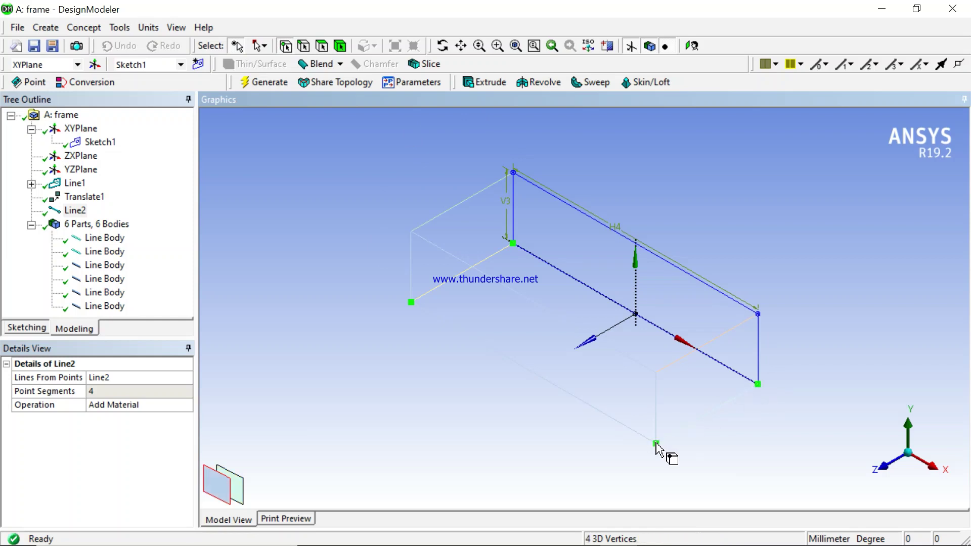
click(490, 83)
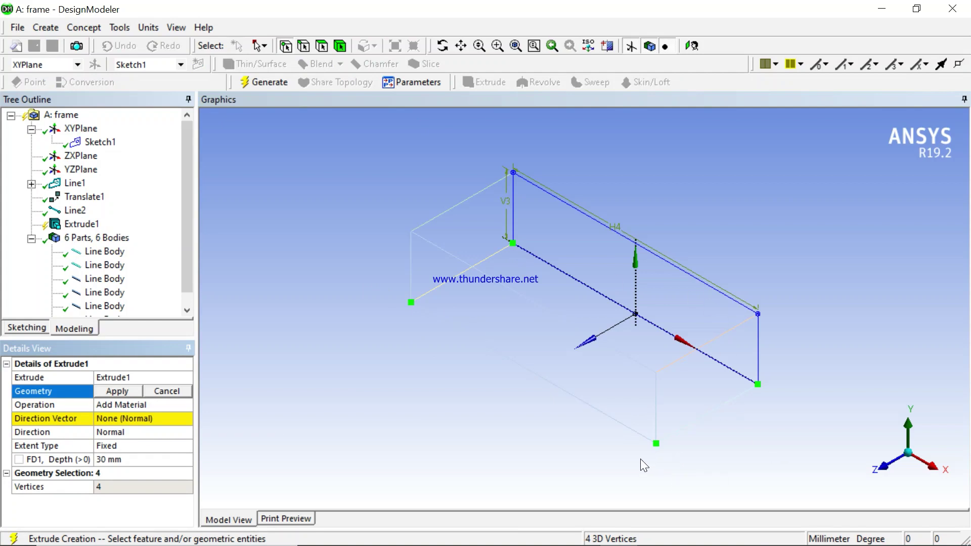
click(125, 391)
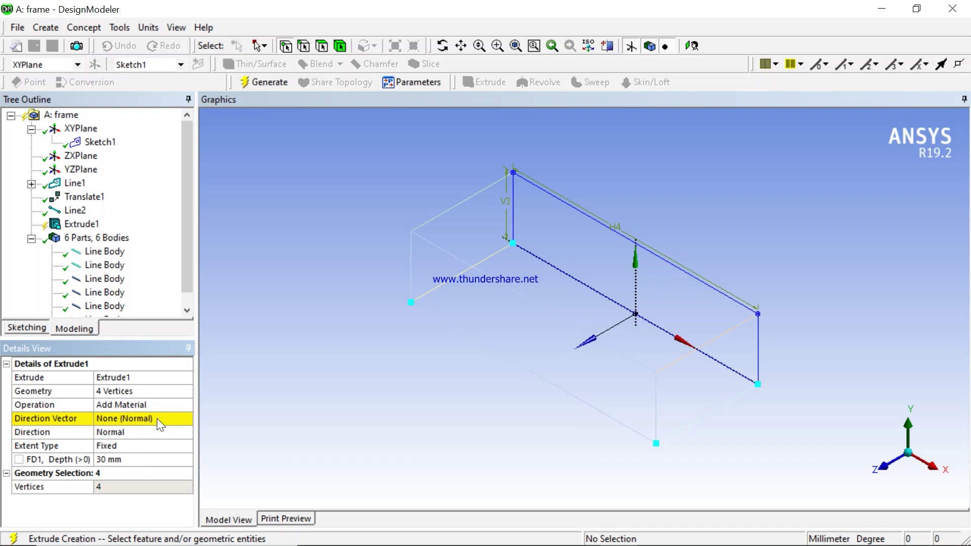
Set the Extrude's direction vector to a vertical frame edge, pointing downward, and apply it.
click(157, 418)
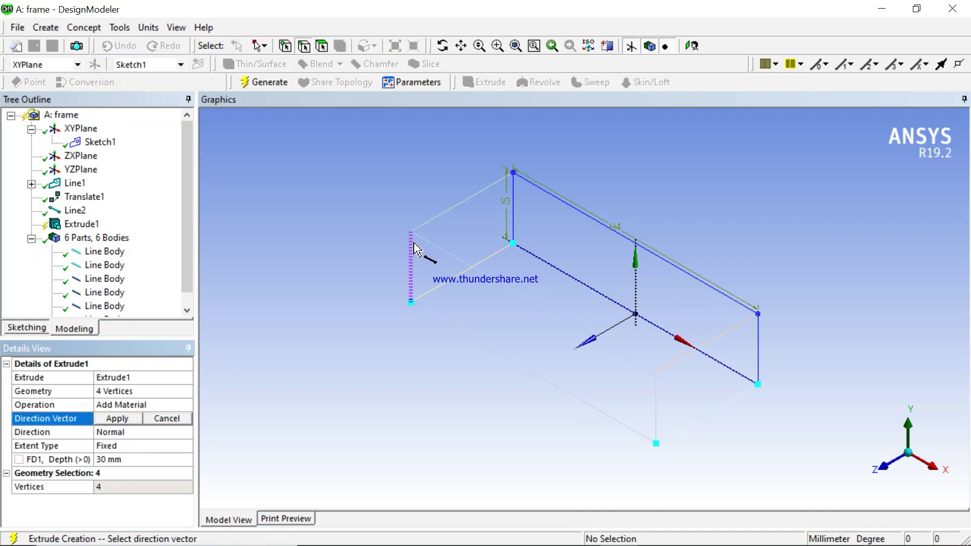
click(412, 291)
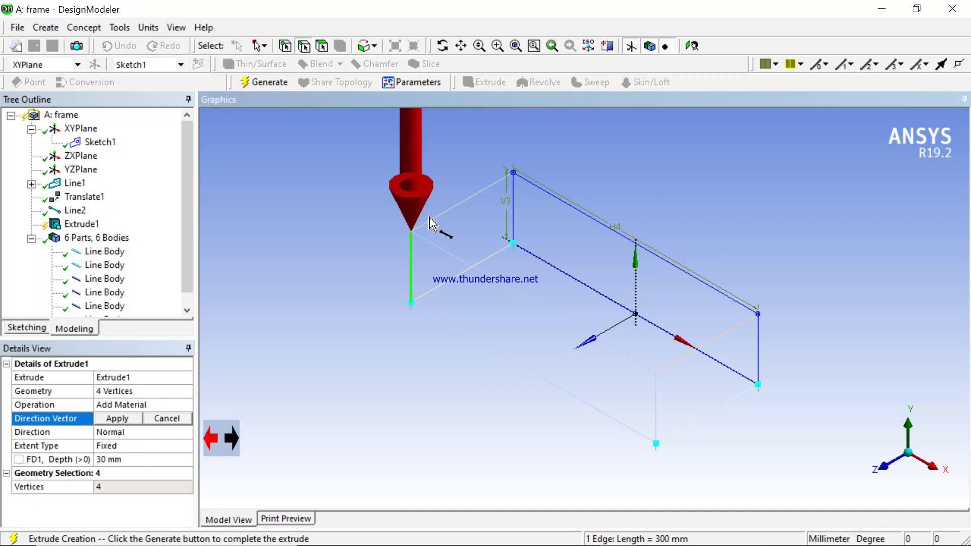
click(232, 438)
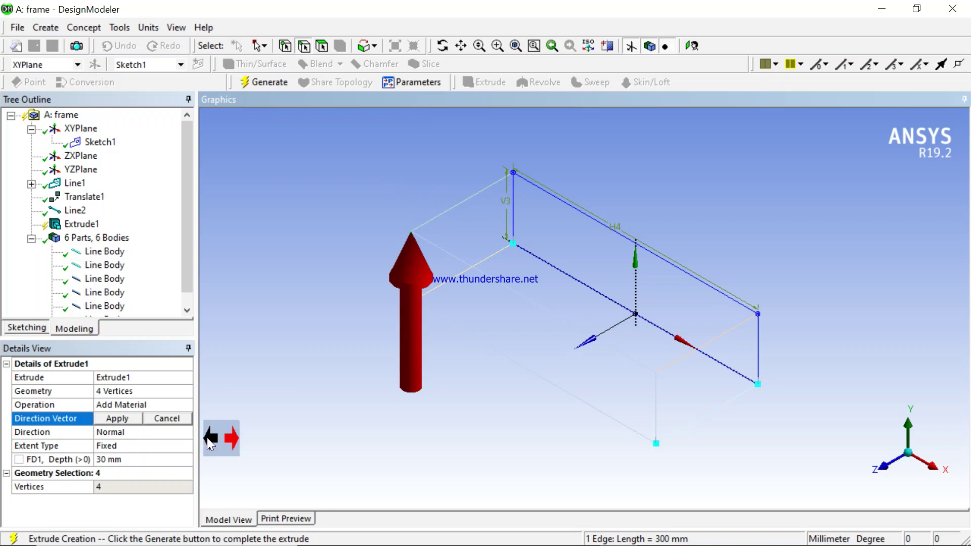
click(210, 439)
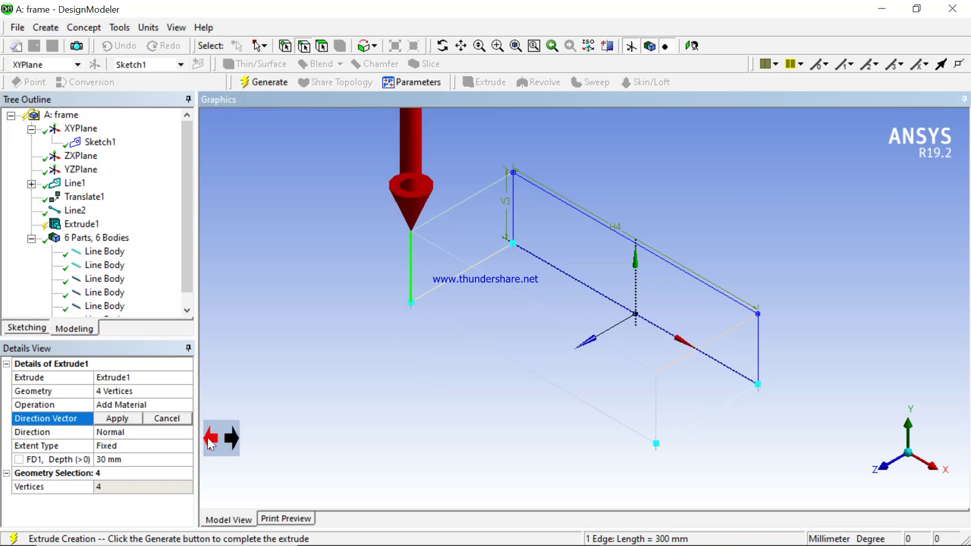
click(123, 417)
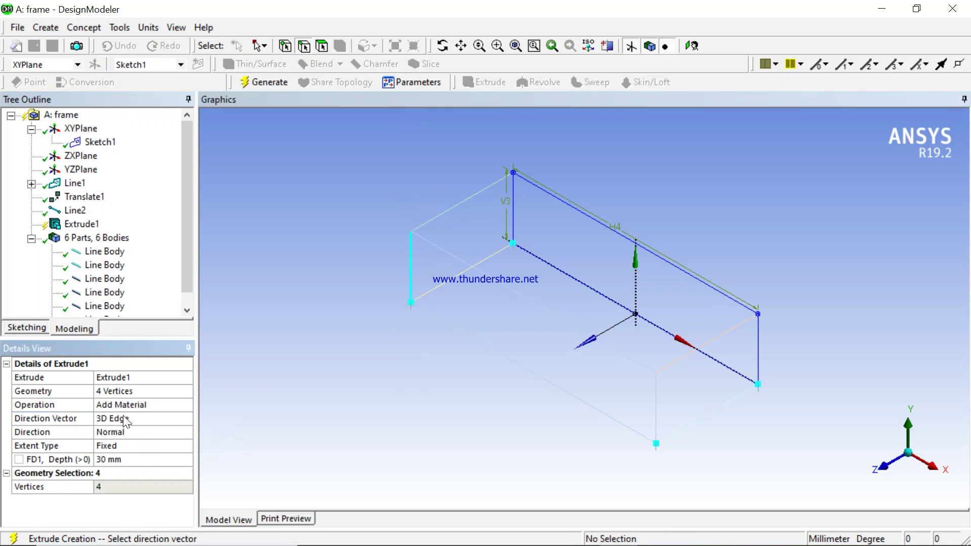
Set the Extrude depth to 300 mm and generate the four legs.
click(109, 460)
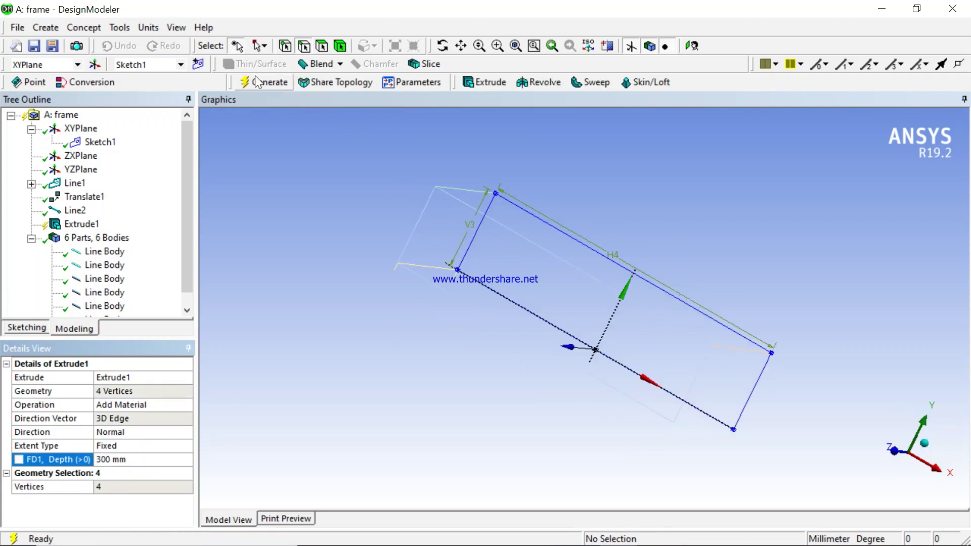
click(256, 79)
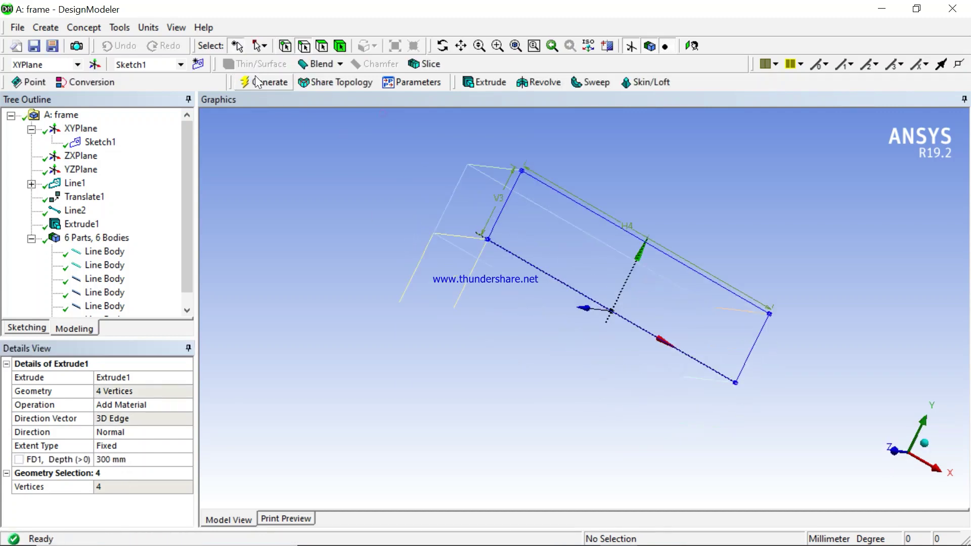
mouse_move(496, 320)
middle_down()
mouse_move(260, 219)
mouse_move(529, 310)
mouse_move(505, 325)
mouse_move(515, 315)
middle_up()
Check the frame and I-beam cross-section drawings in the Word exercise, then return to DesignModeler.
mouse_move(469, 544)
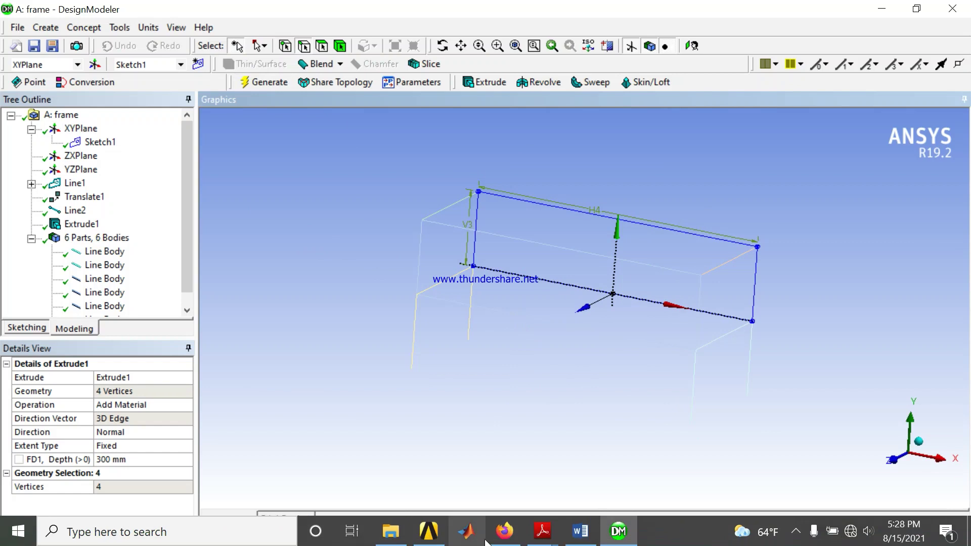
click(581, 540)
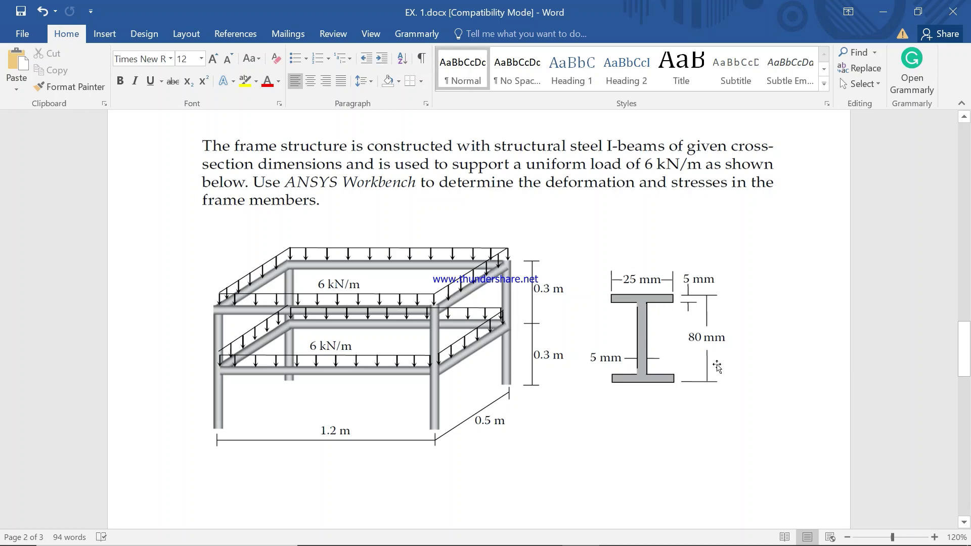
mouse_move(578, 540)
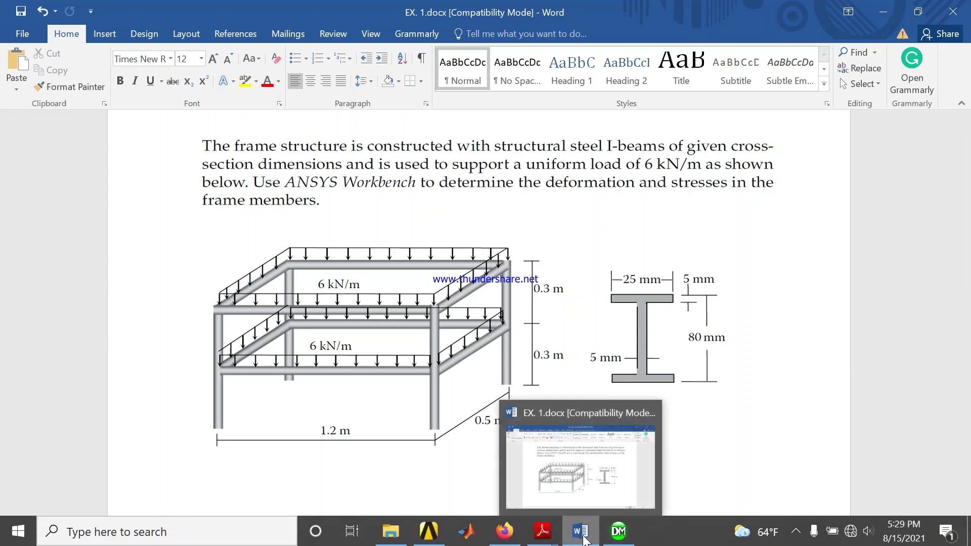
click(618, 536)
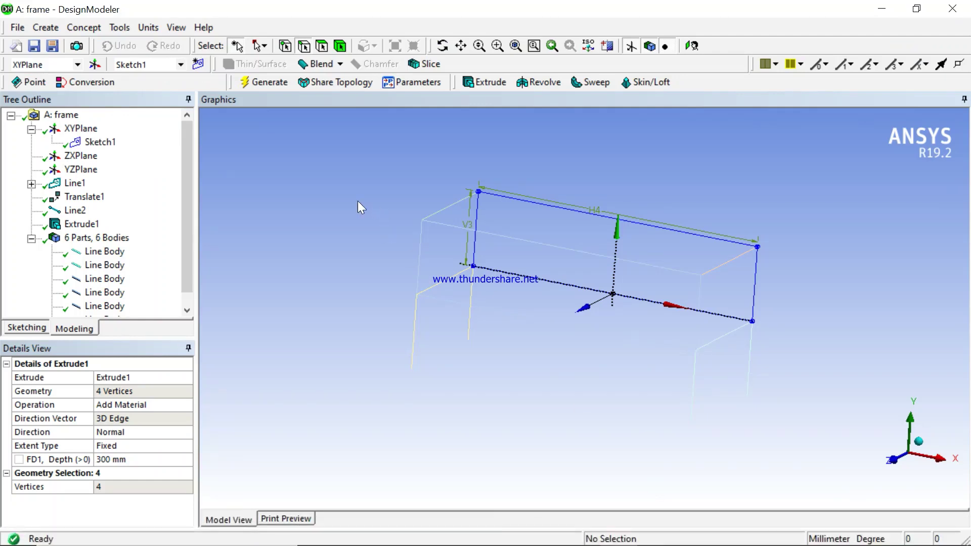
Examine which frame members several of the line bodies in the parts list cover, then clear the selection.
click(104, 253)
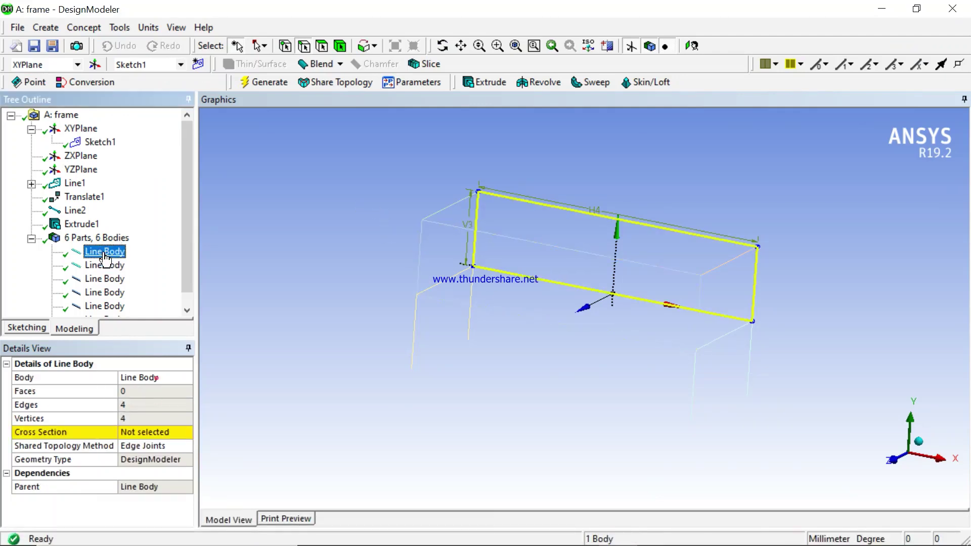
click(105, 279)
click(106, 294)
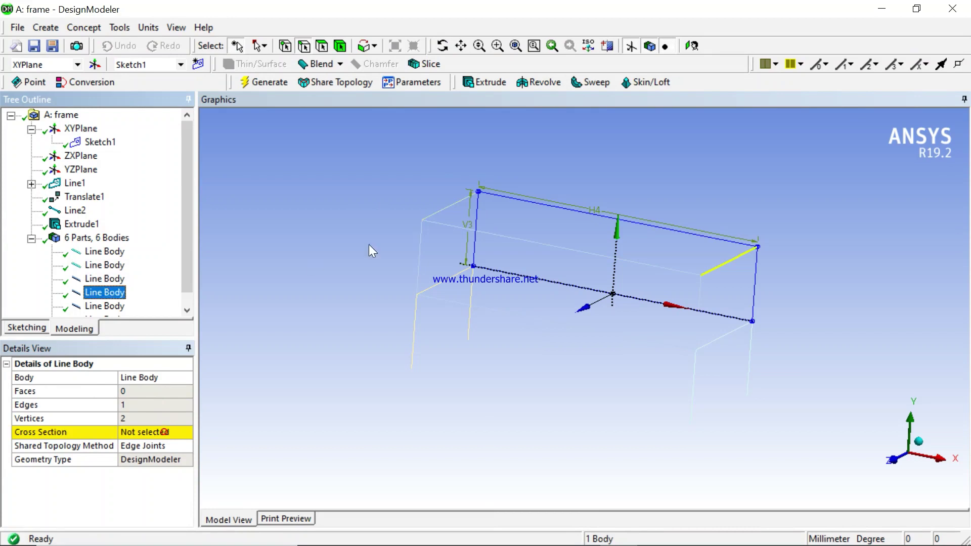
click(331, 194)
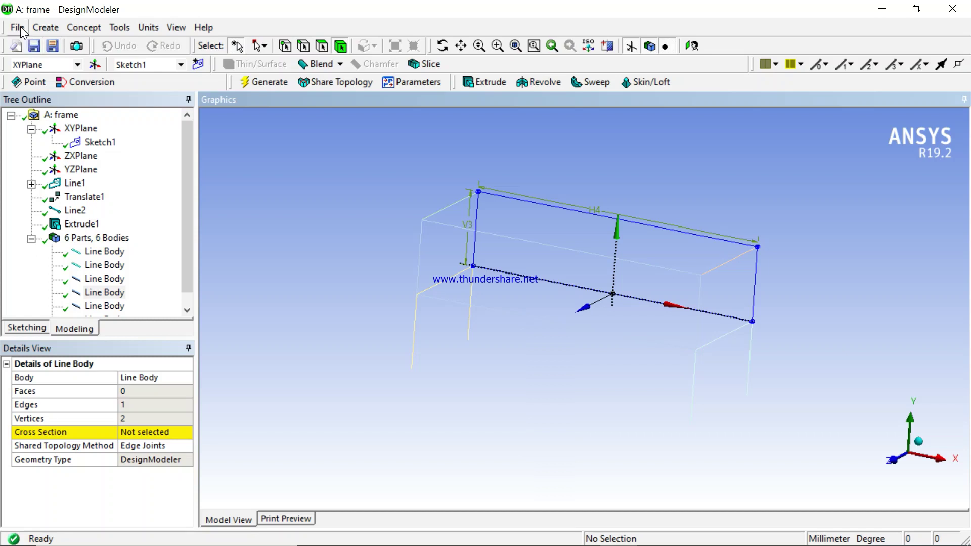
Unite all six line bodies of the frame with a Boolean, generate it and select the resulting line body.
click(49, 26)
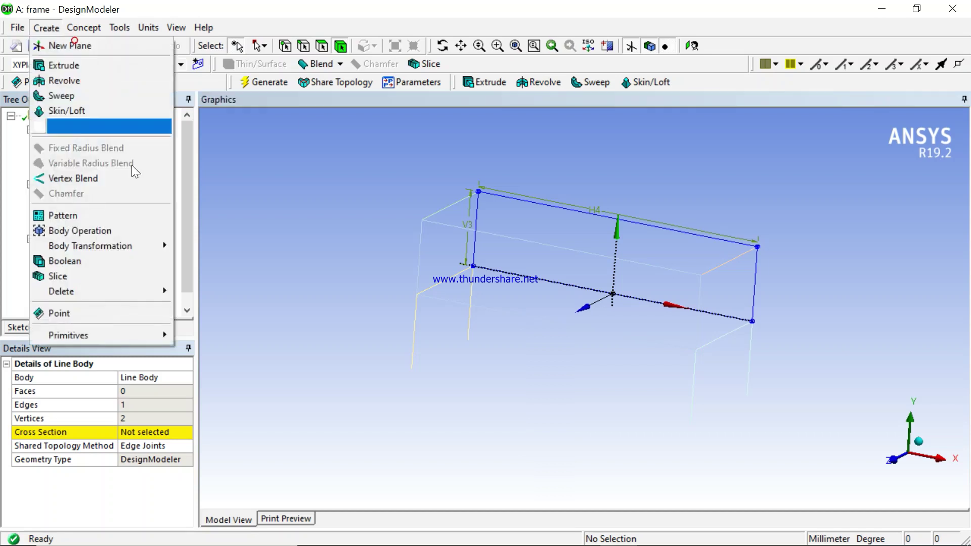
click(113, 260)
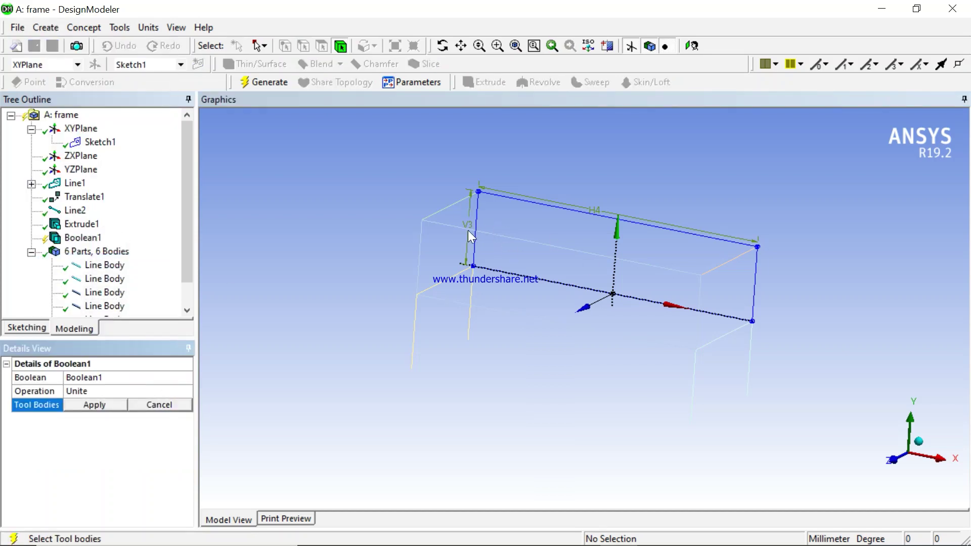
click(481, 237)
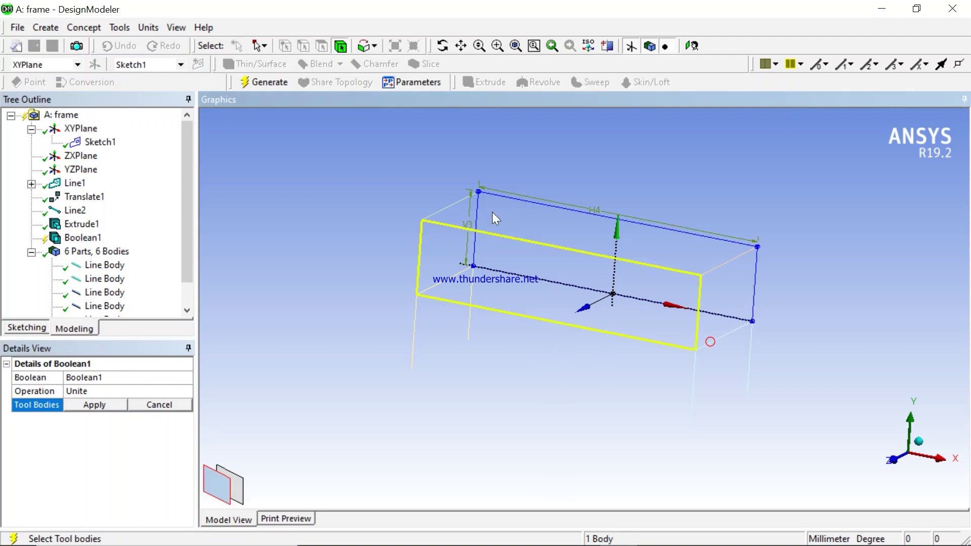
click(531, 203)
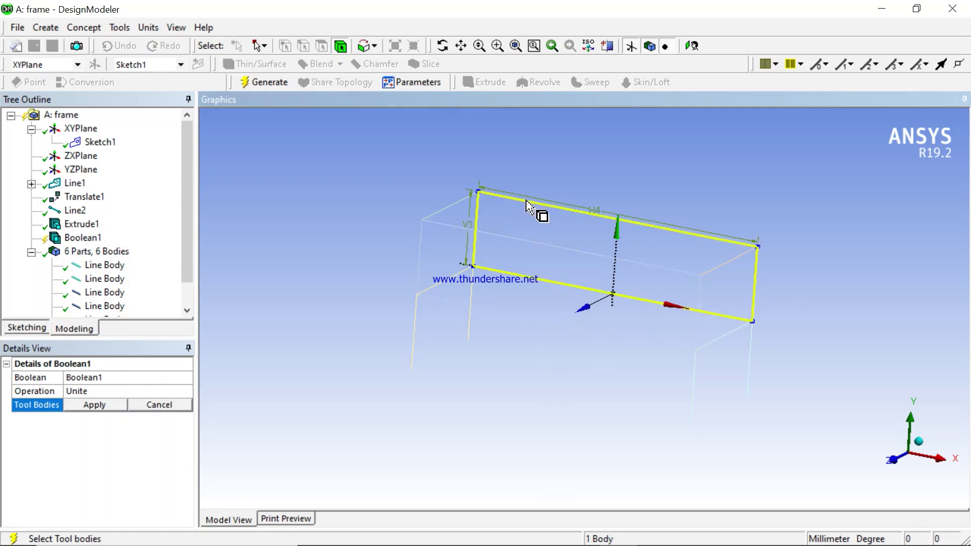
ctrl+click(461, 218)
ctrl+click(484, 236)
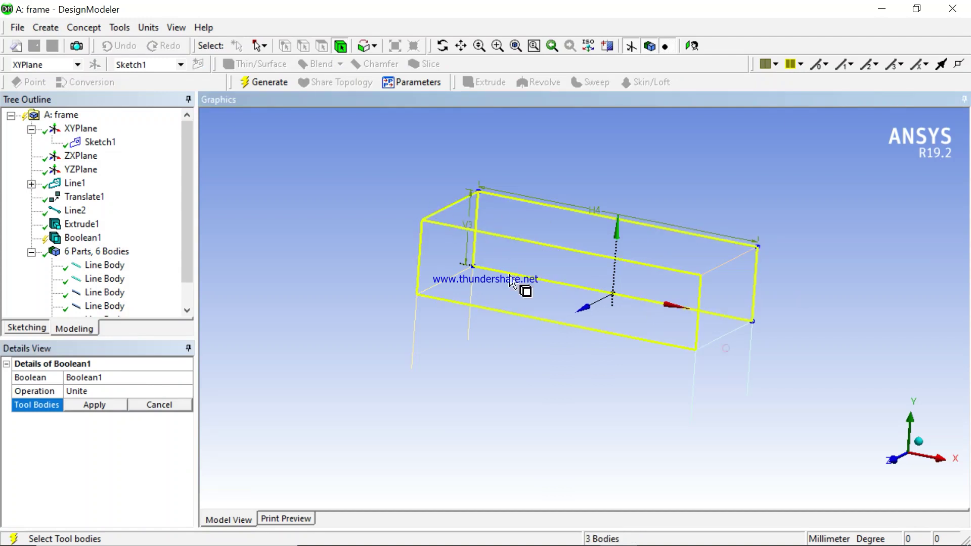
ctrl+click(440, 282)
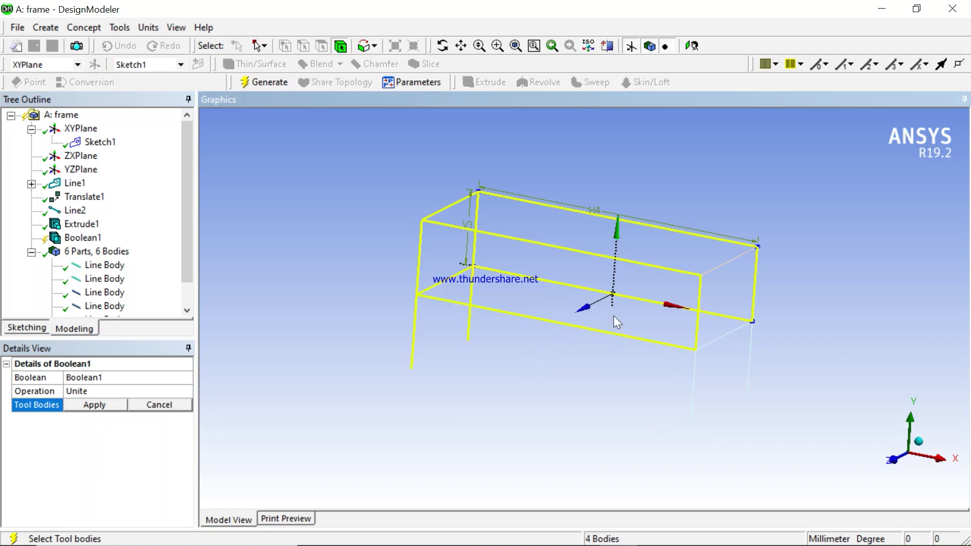
ctrl+click(717, 337)
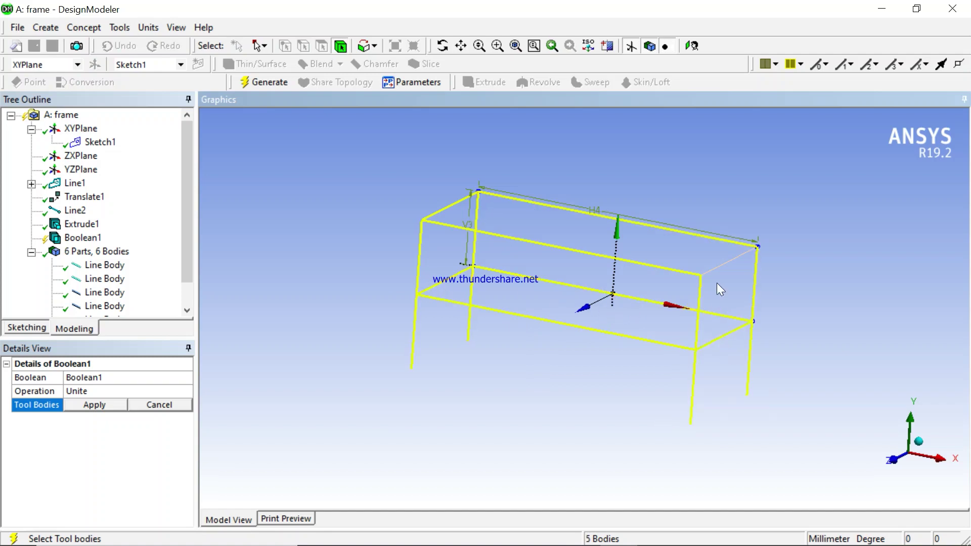
ctrl+click(727, 265)
click(93, 404)
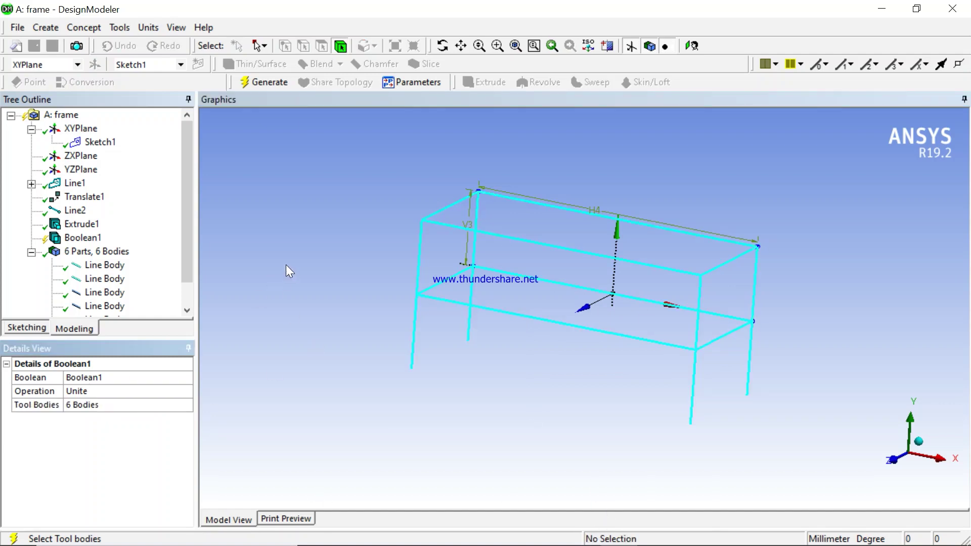
click(267, 83)
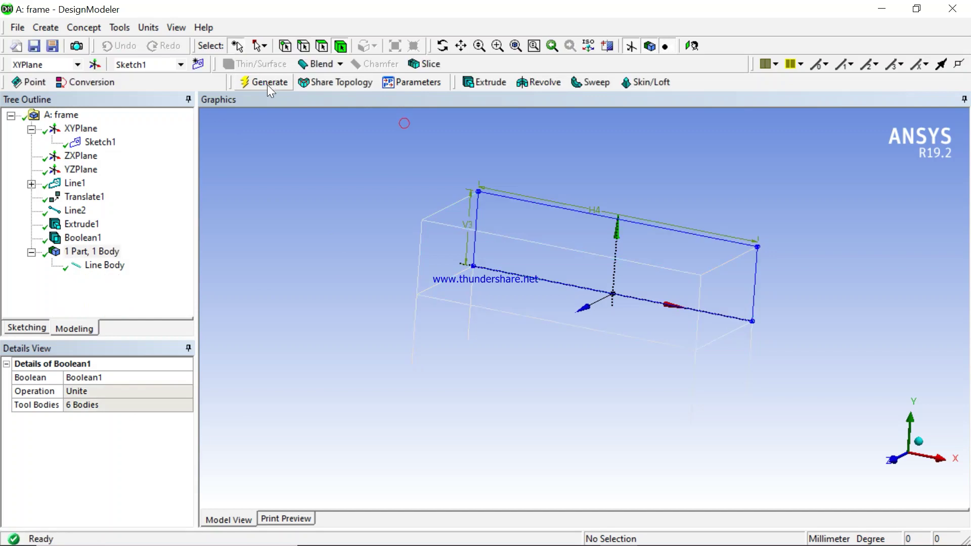
click(96, 268)
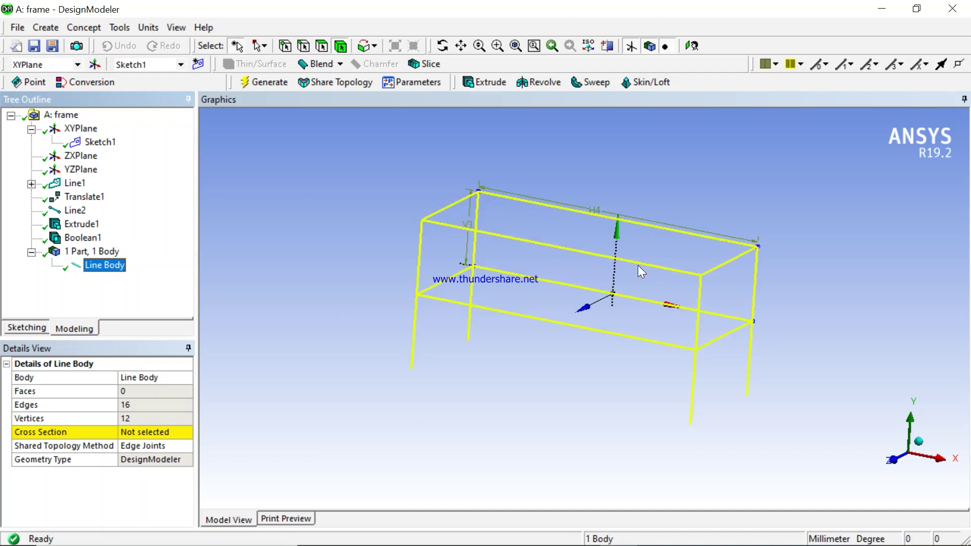
Add an I Section cross section to the model.
click(46, 27)
mouse_move(84, 28)
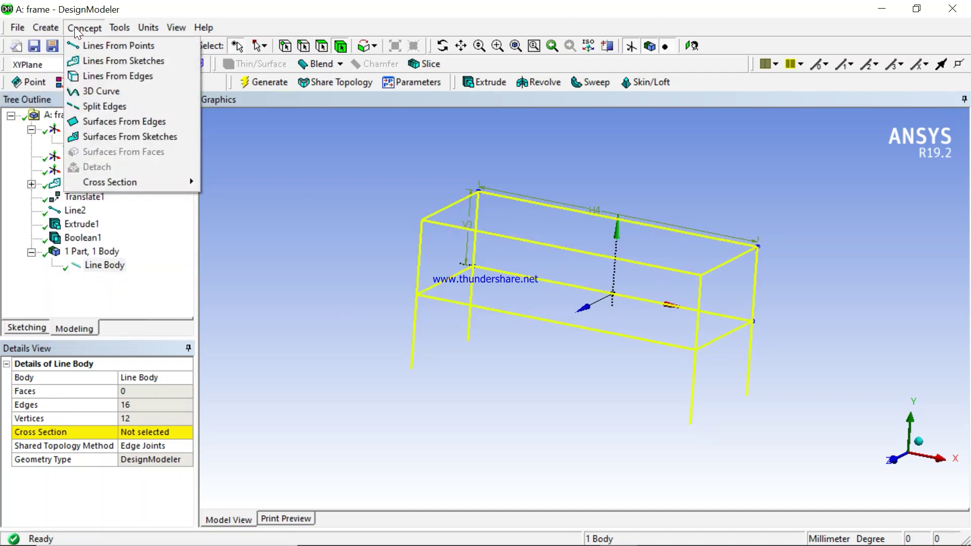
mouse_move(138, 183)
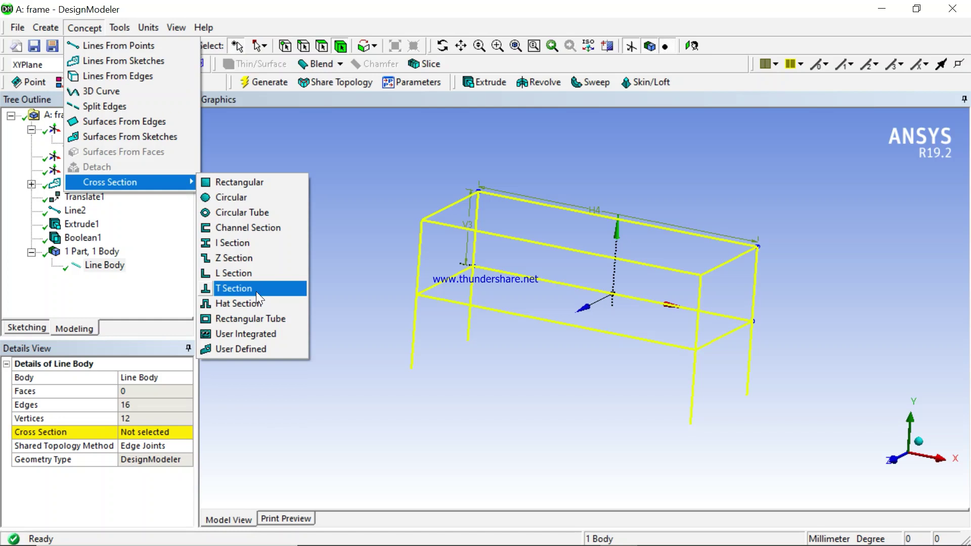
click(236, 243)
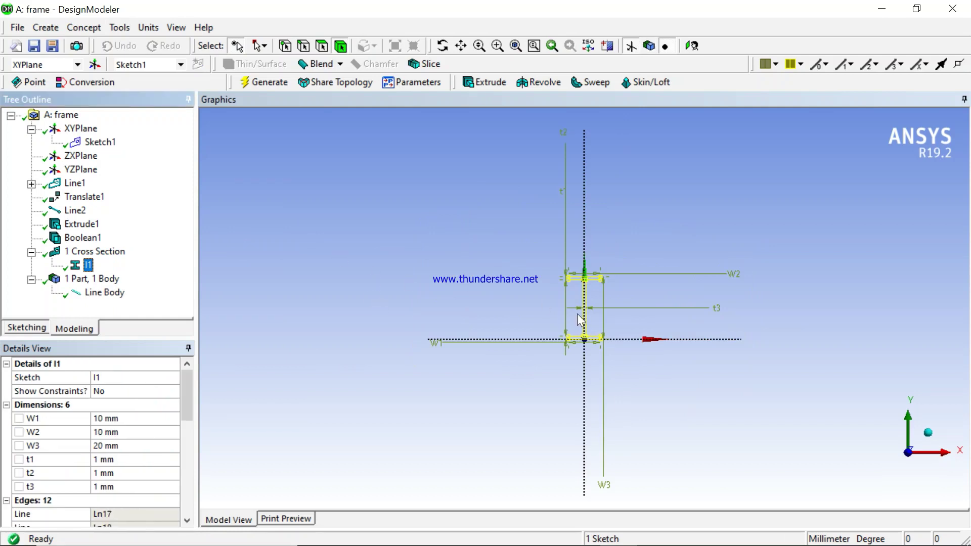
scroll(587, 308, up, 2)
scroll(587, 308, up, 2)
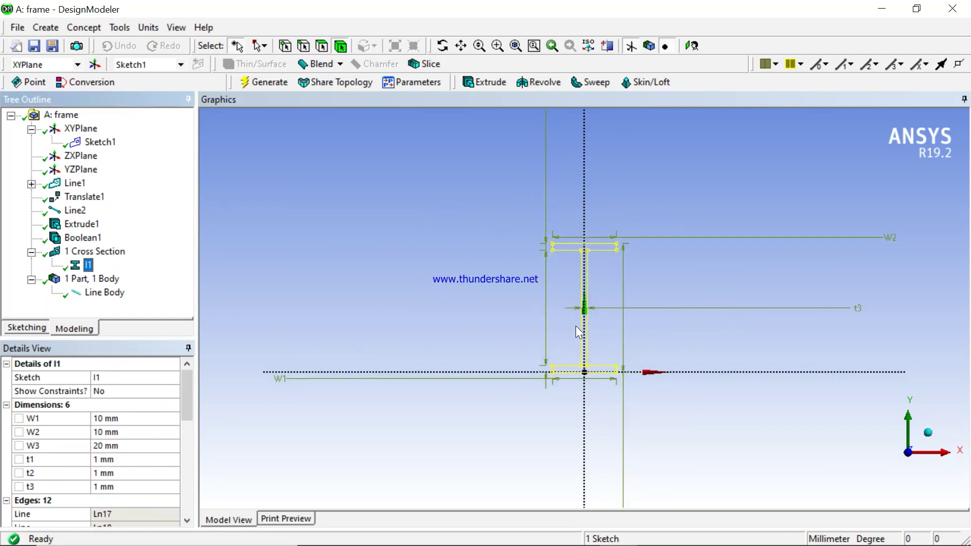
Check the flange width in the Word drawing and set the I section's W1 and W2 to 25 mm in DesignModeler.
click(117, 417)
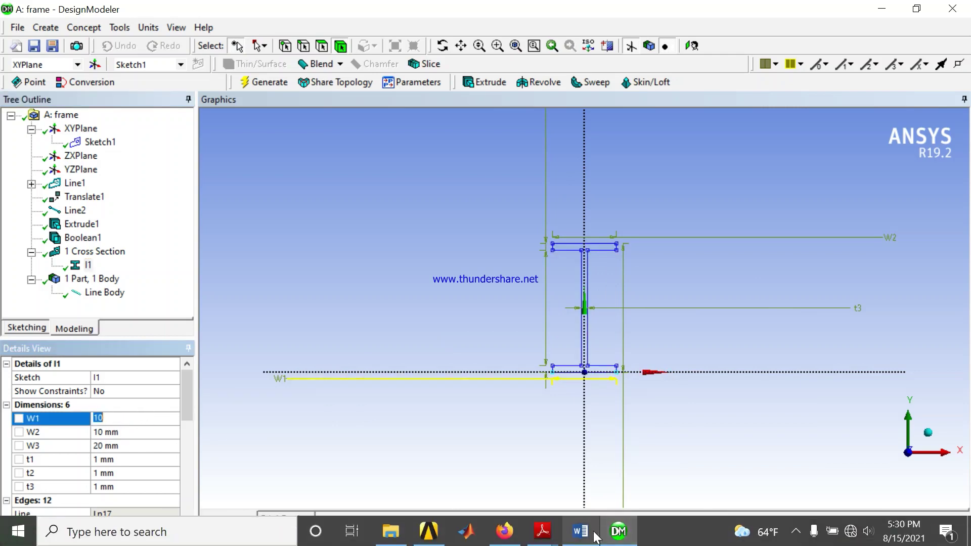
click(587, 537)
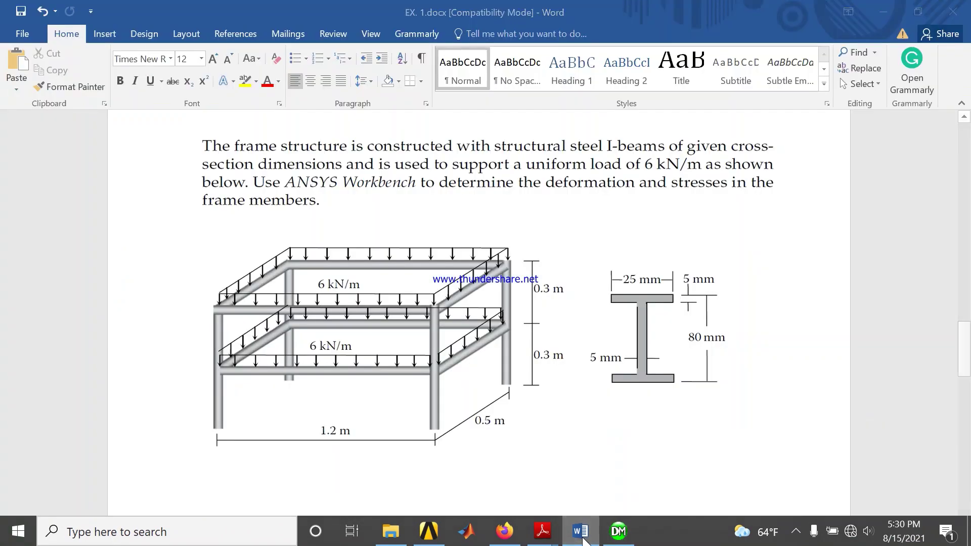
click(618, 531)
click(99, 418)
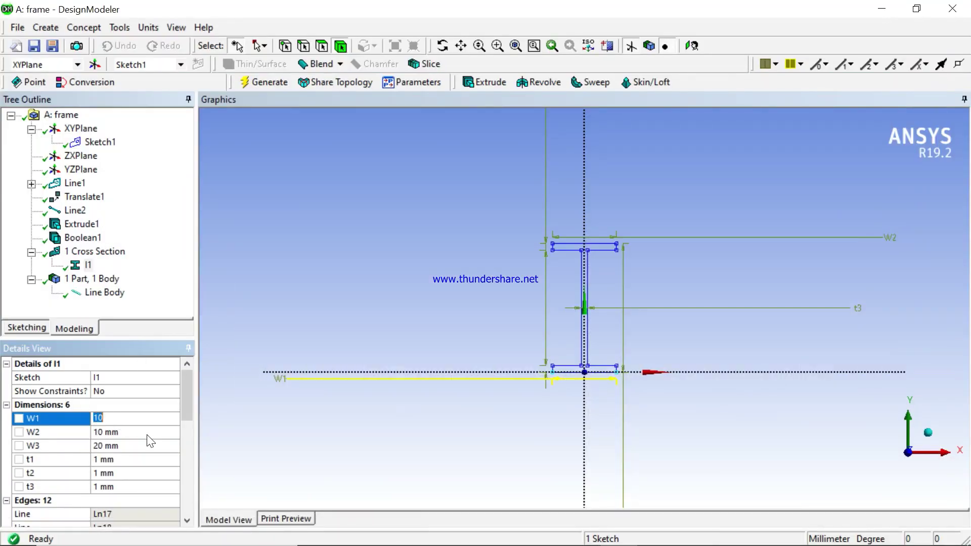
text(25)
key(Return)
click(131, 434)
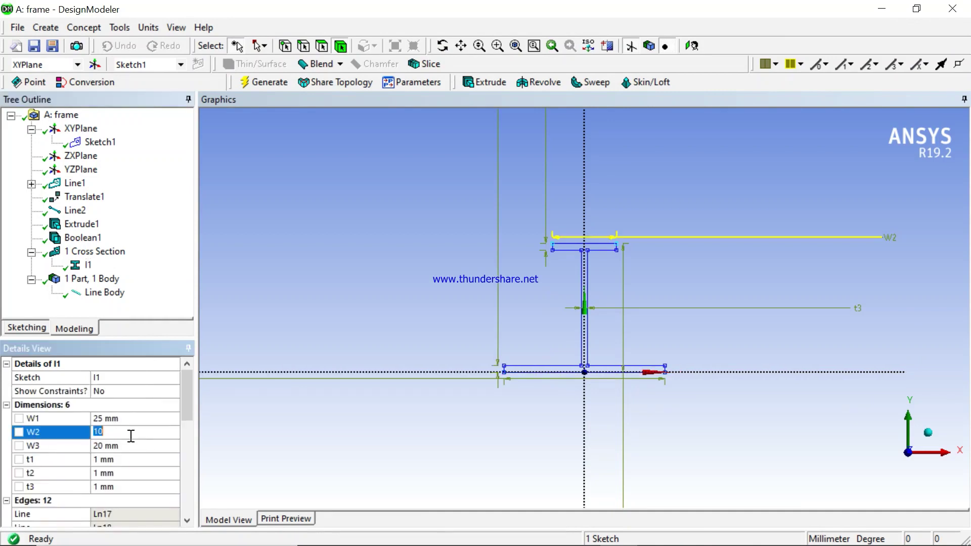
text(25)
key(Return)
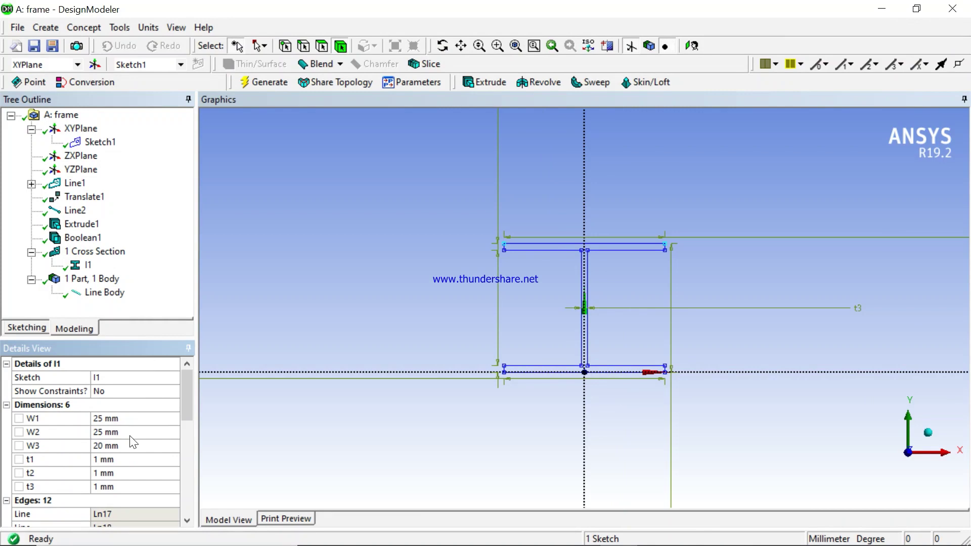
Check the section depth in the Word drawing and set the I section's W3 to 80 mm in DesignModeler.
click(122, 445)
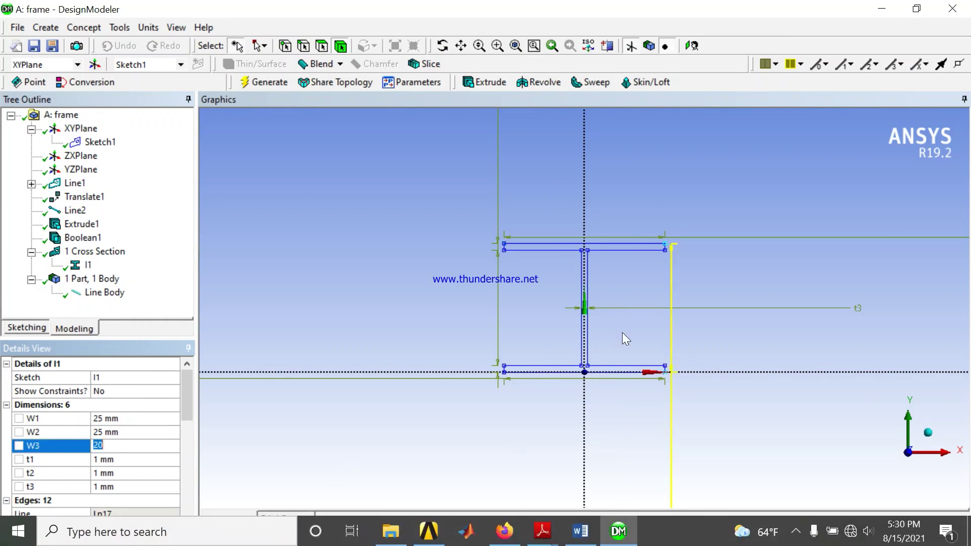
click(580, 531)
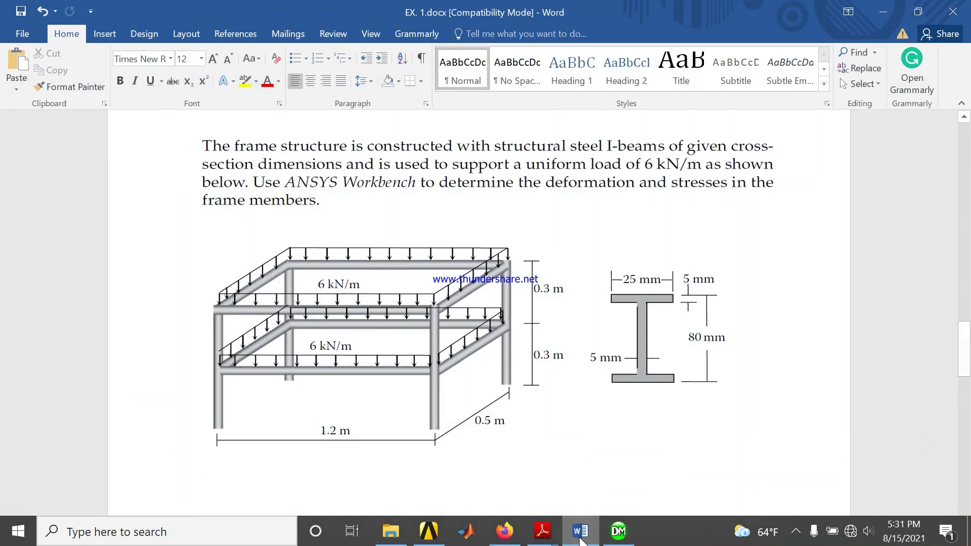
click(580, 532)
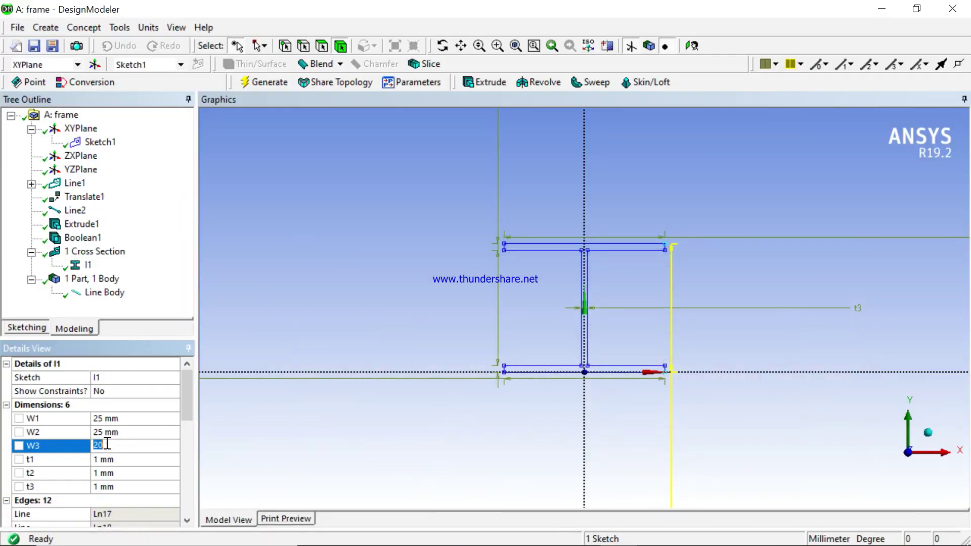
text(80mm)
key(Escape)
click(107, 447)
text(80)
key(Return)
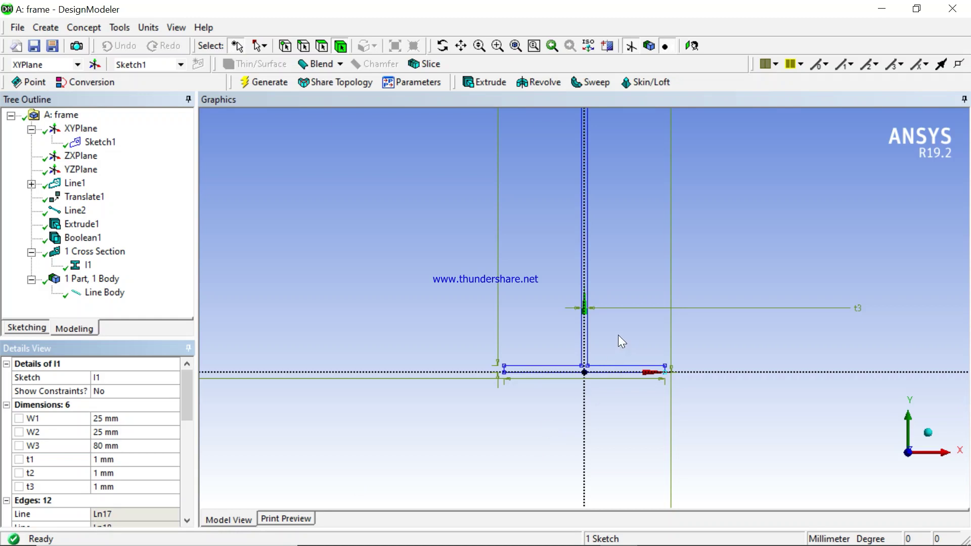
Check the flange thickness in the Word drawing and set the I section's t1 to 5 mm in DesignModeler.
mouse_move(622, 543)
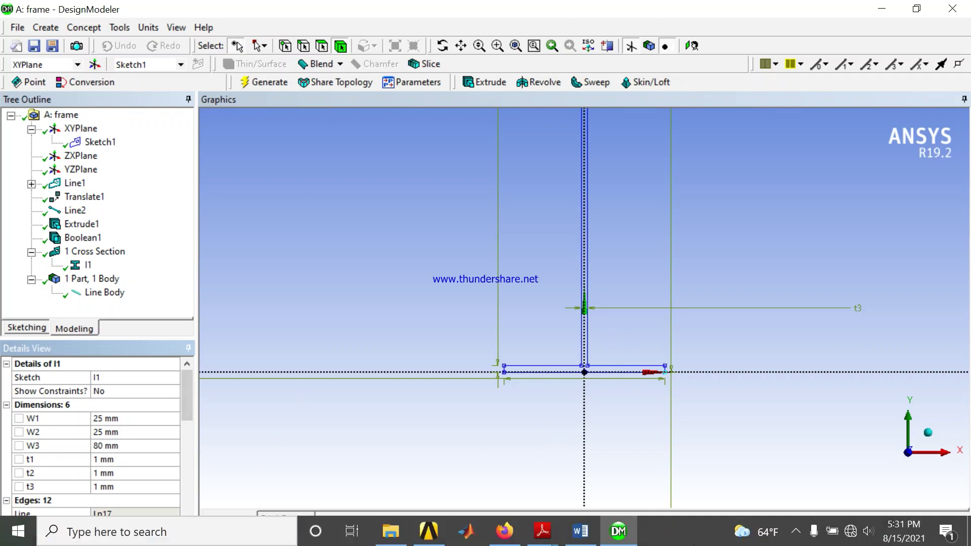
mouse_move(592, 540)
click(586, 455)
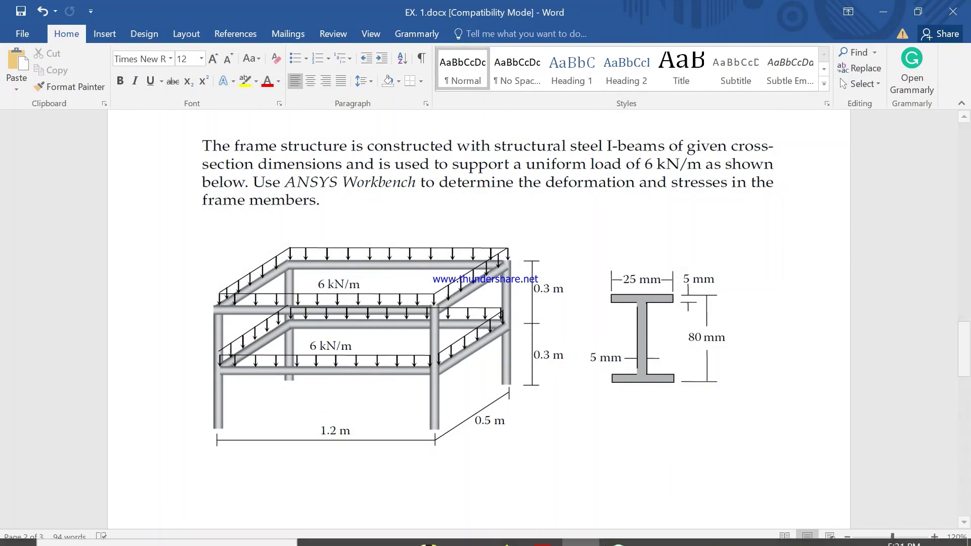
click(613, 538)
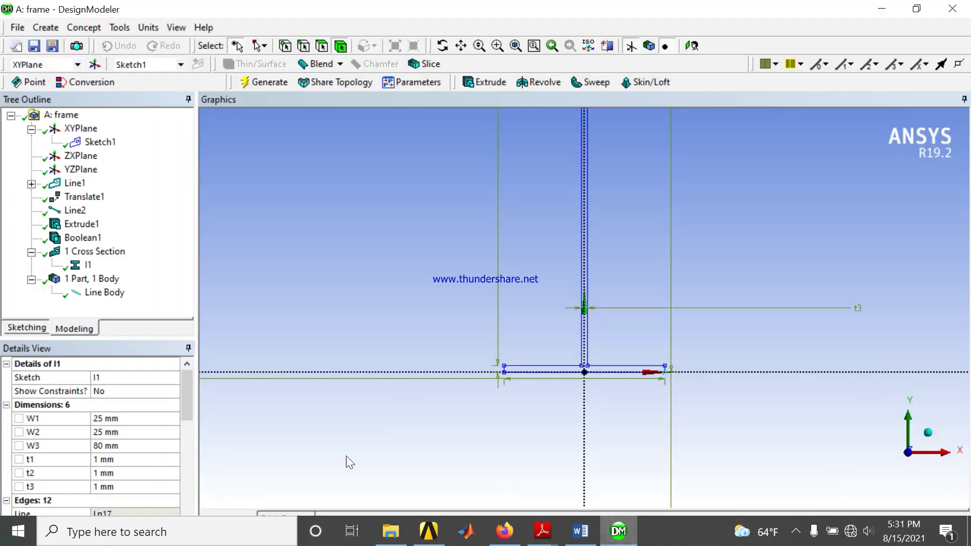
click(107, 459)
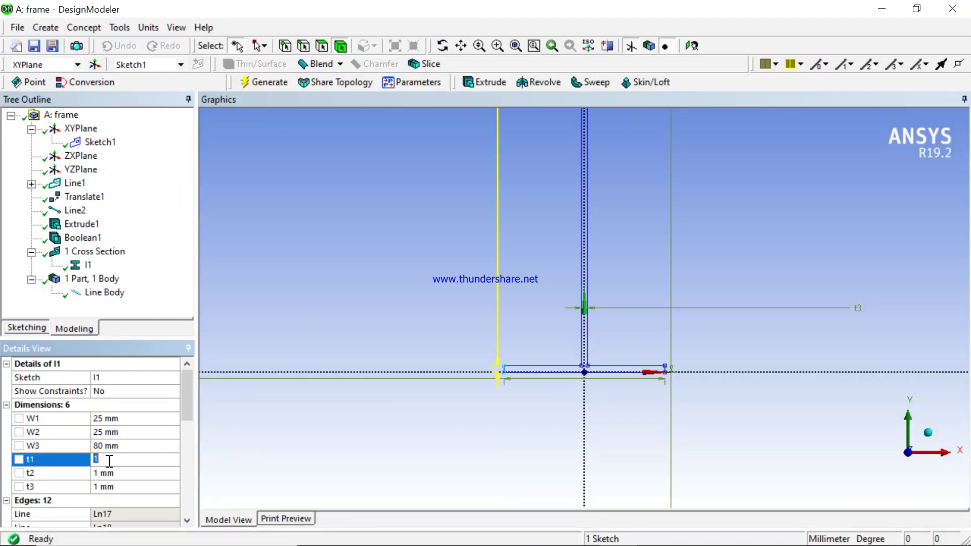
text(5)
key(Return)
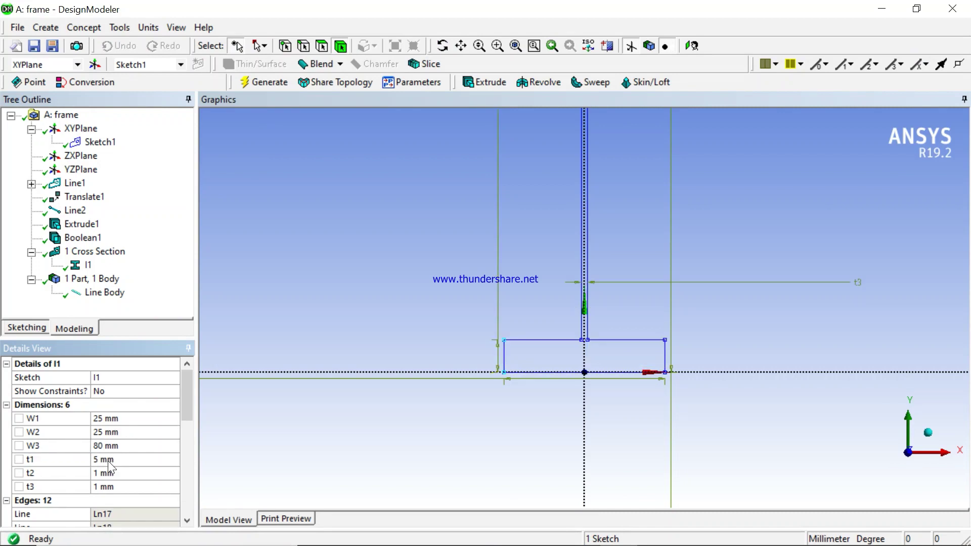
Set the I section's t2 and t3 thicknesses to 5 mm.
click(112, 474)
text(5)
key(Return)
click(117, 488)
text(5)
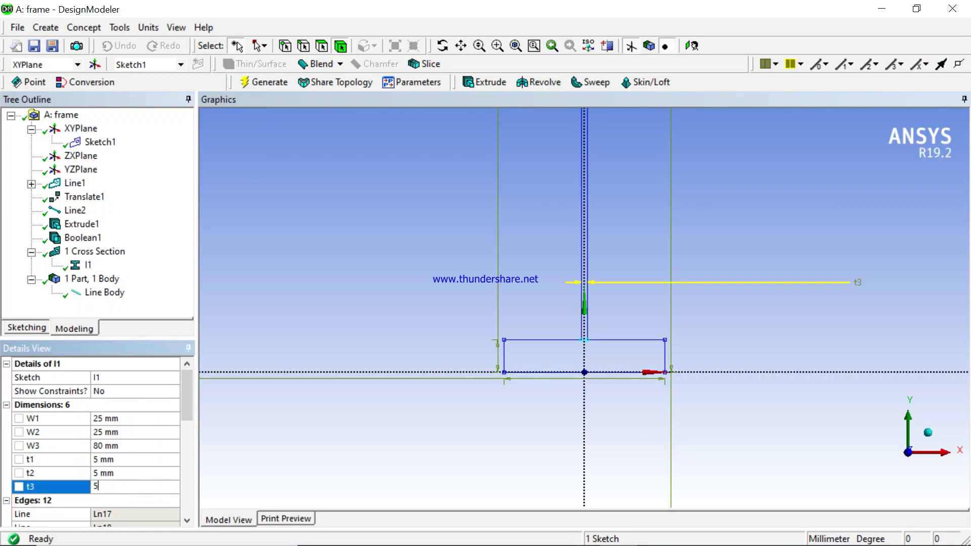
key(Return)
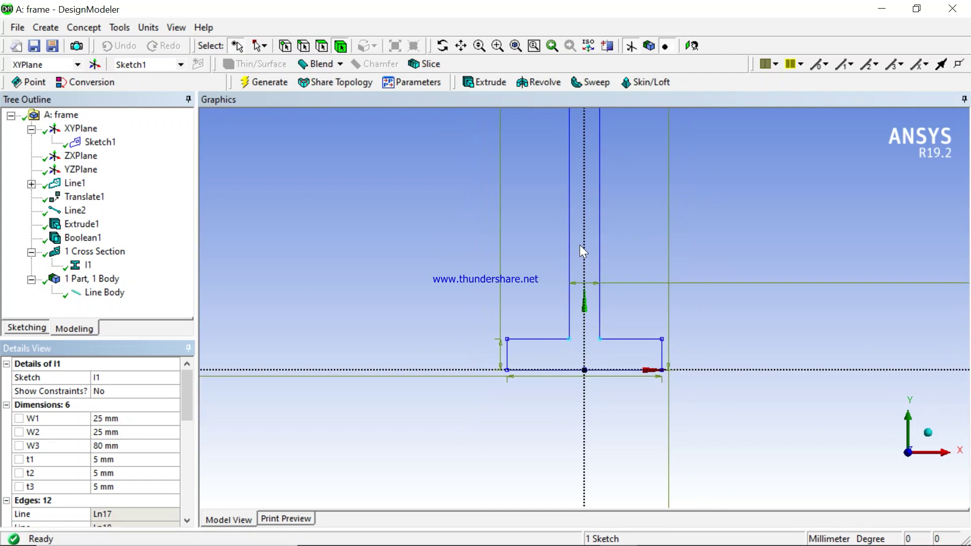
Inspect the whole I section profile and generate the model.
click(461, 45)
drag(574, 203, 562, 314)
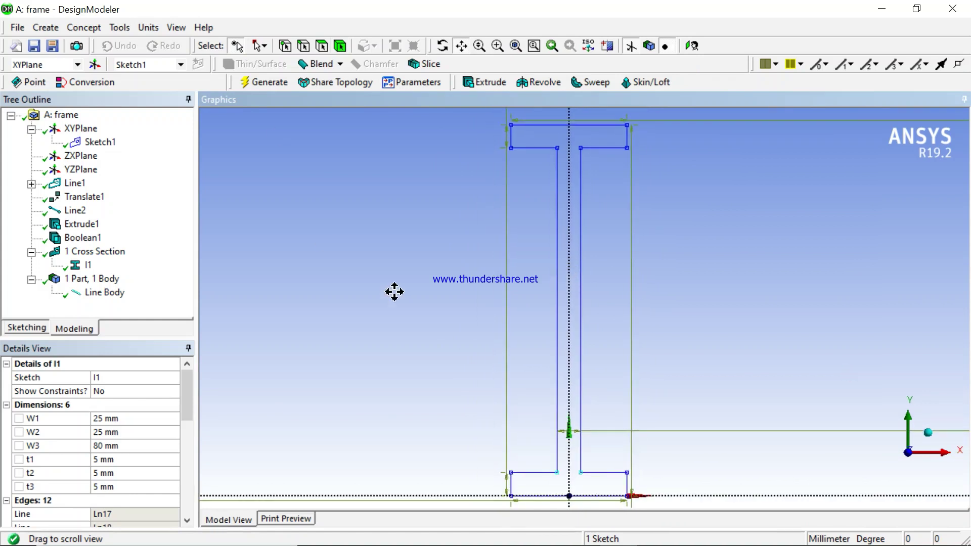
click(271, 87)
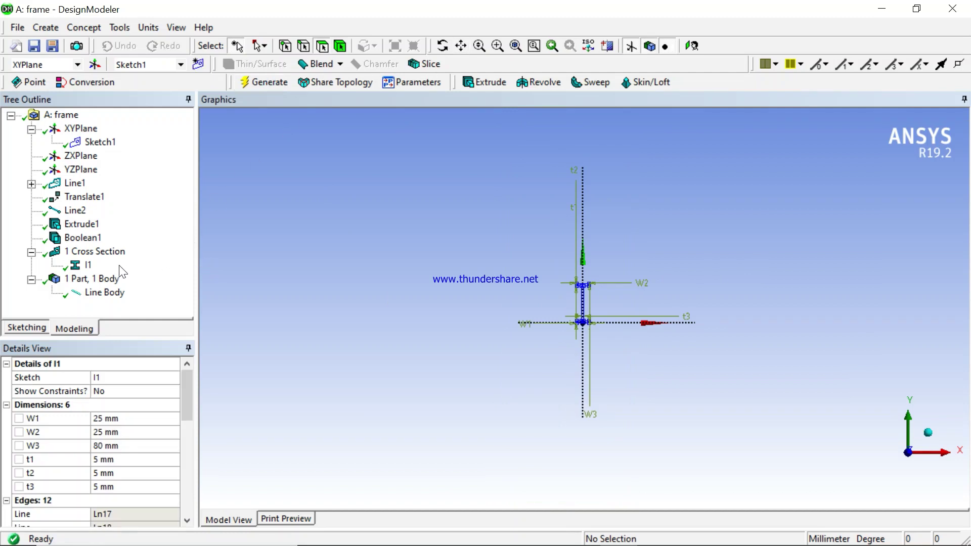
Review the I1 cross section's dimensions against the section drawing in Word, then return to DesignModeler.
click(83, 267)
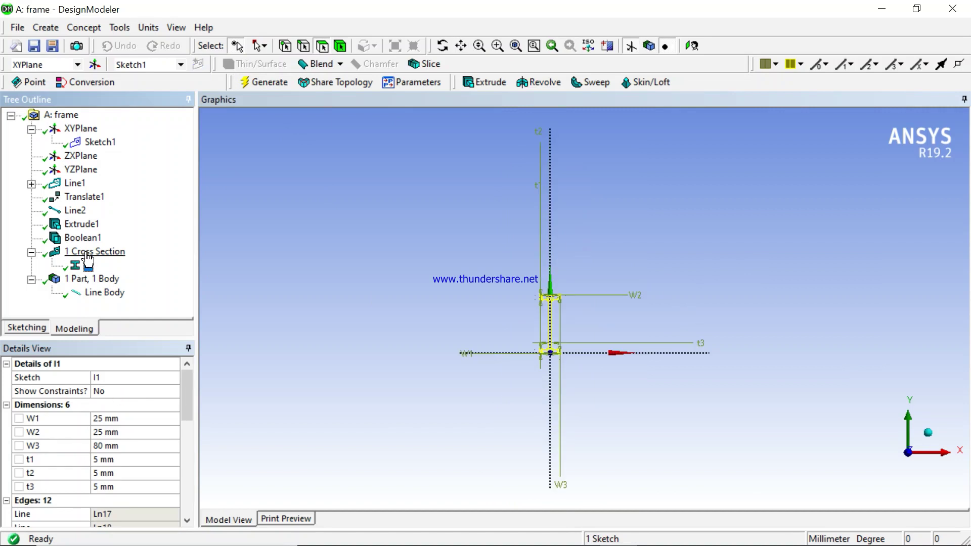
click(88, 252)
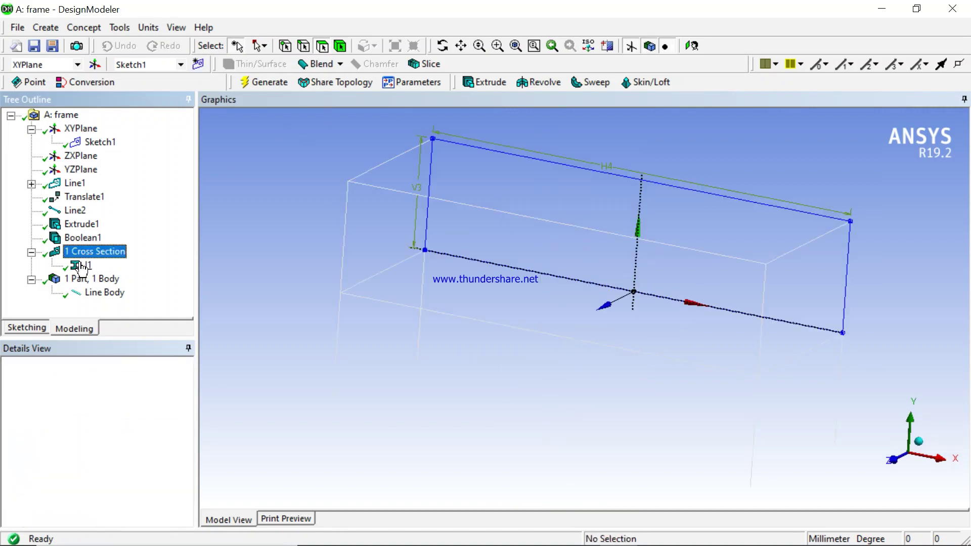
click(82, 266)
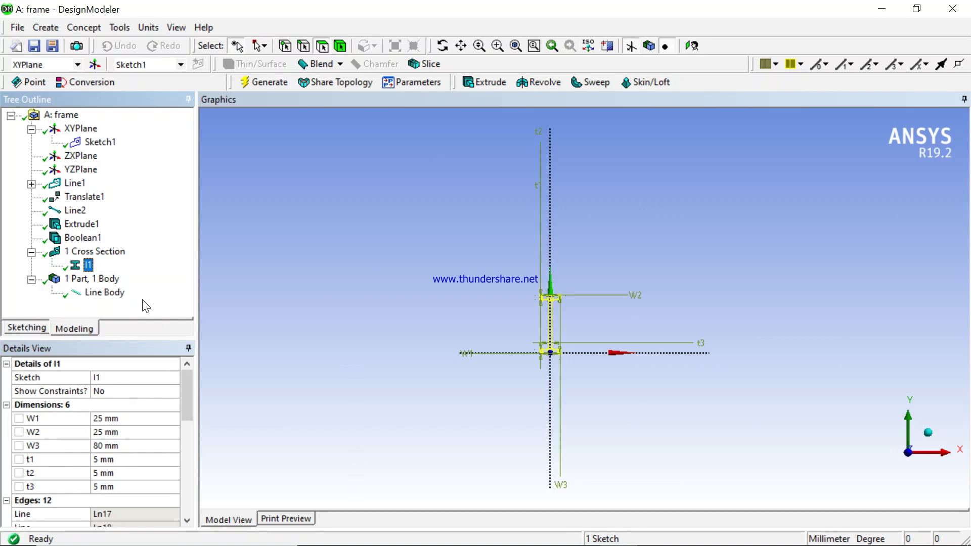
mouse_move(516, 545)
click(580, 531)
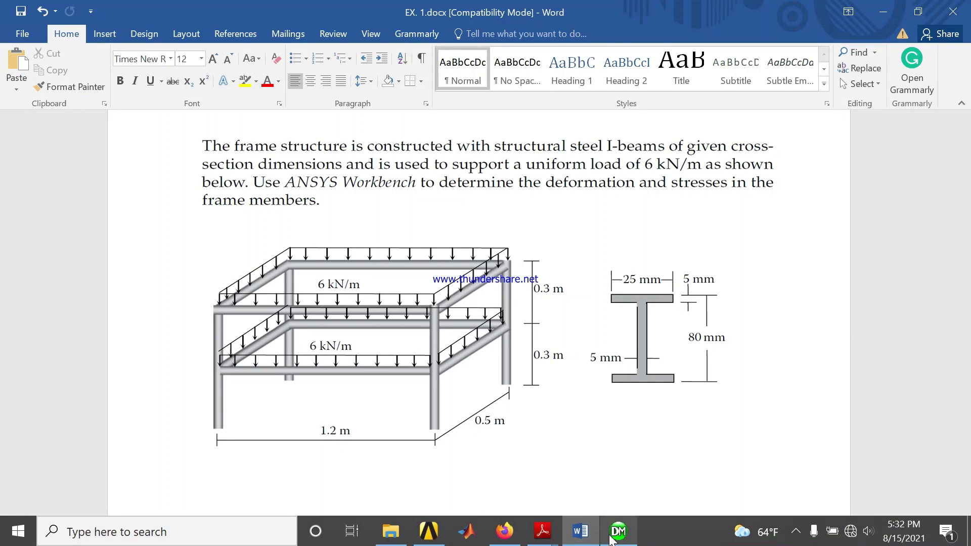
click(616, 539)
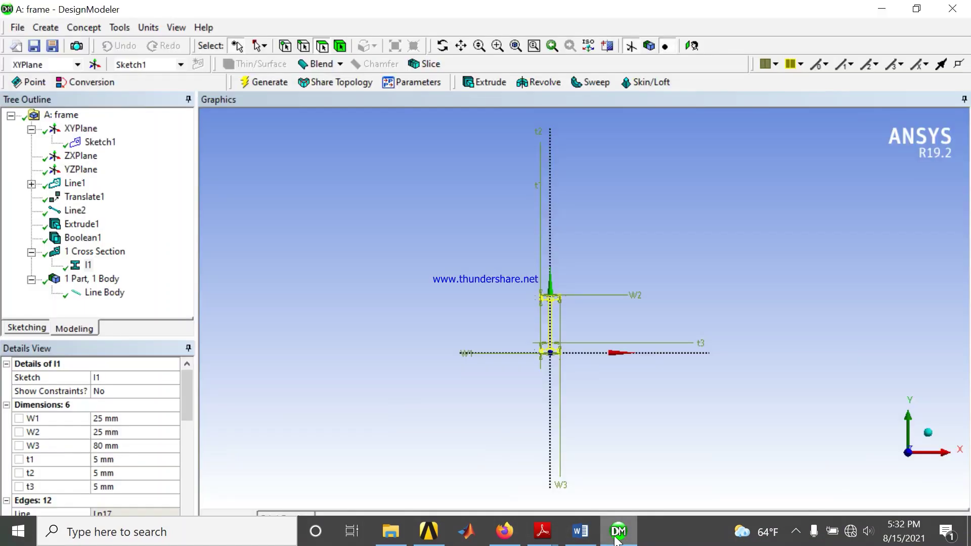
Assign cross section I1 to the frame's line body and generate the model.
click(111, 294)
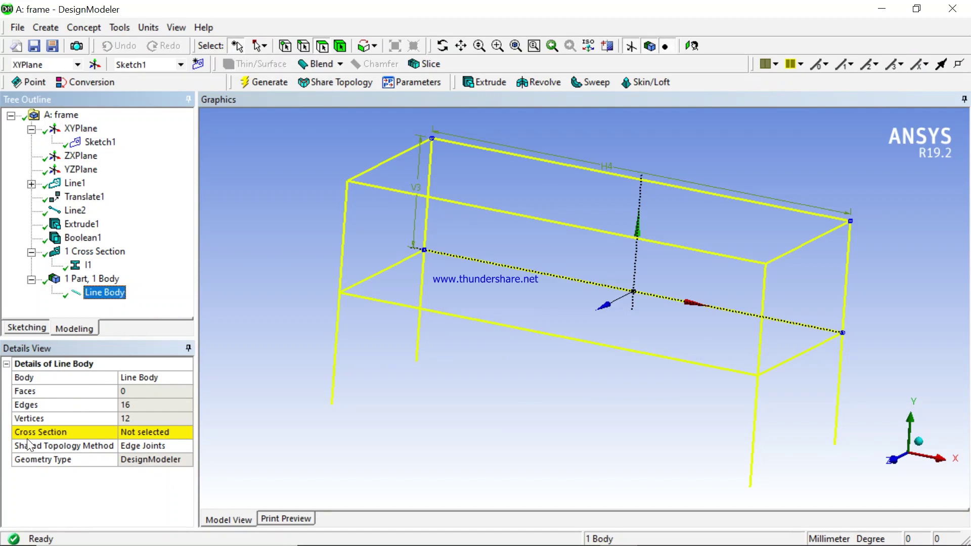
click(175, 434)
click(186, 433)
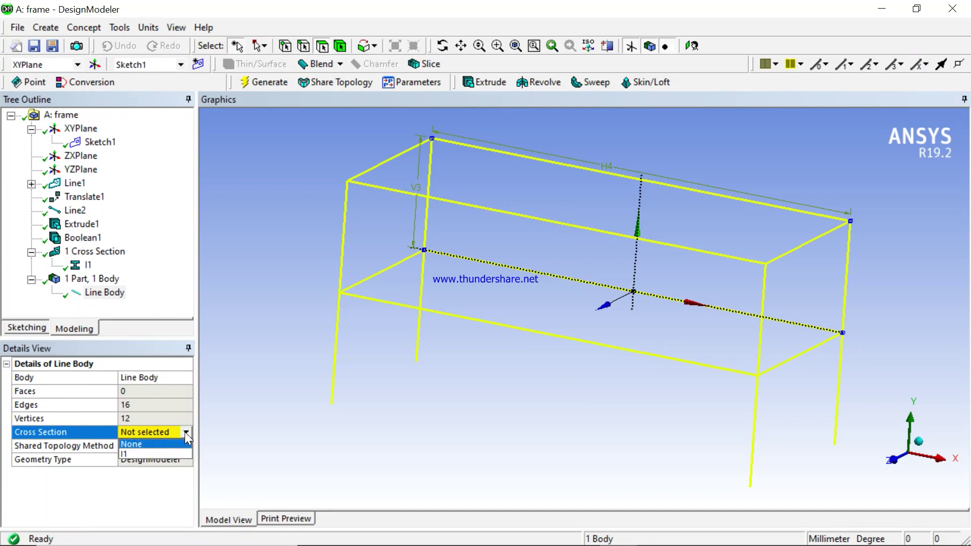
click(156, 452)
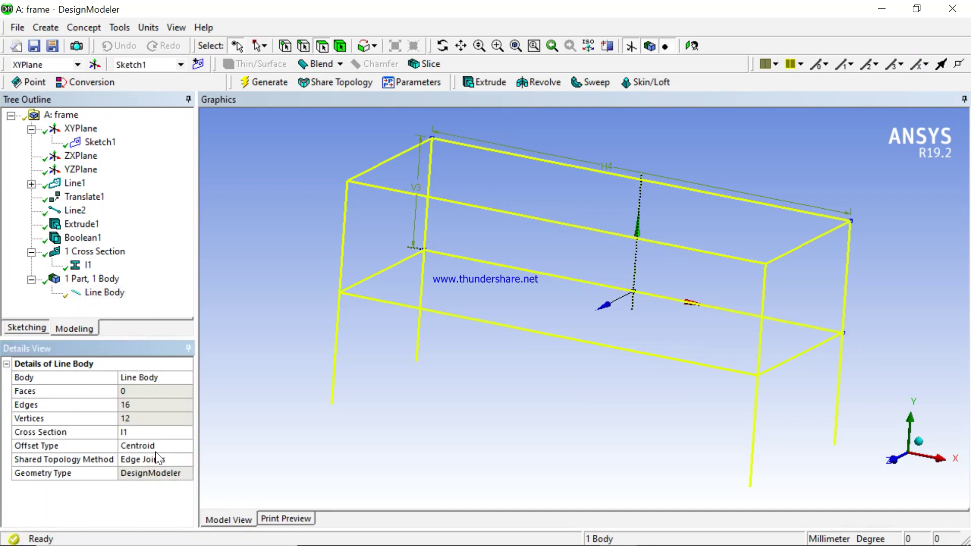
click(261, 83)
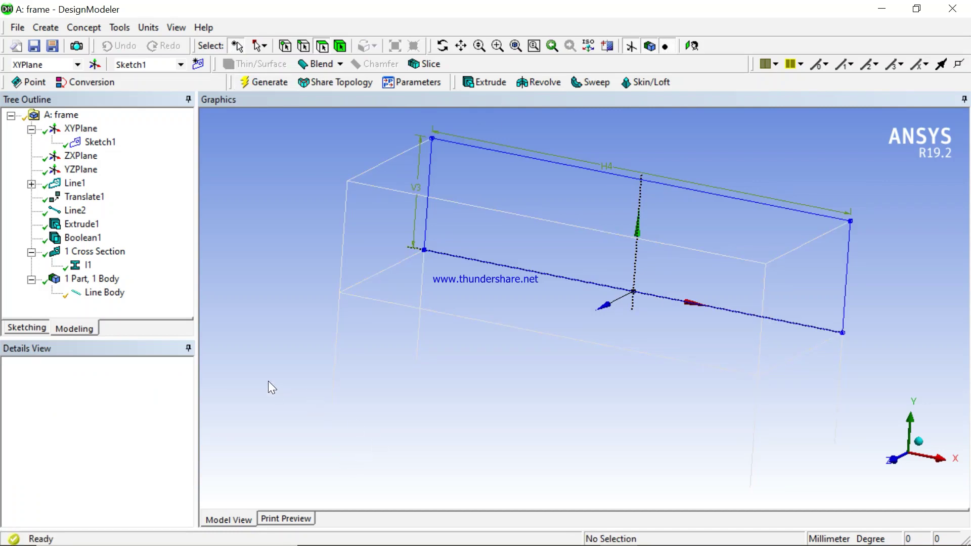
Select the line body and display the frame members as cross section solids.
click(104, 293)
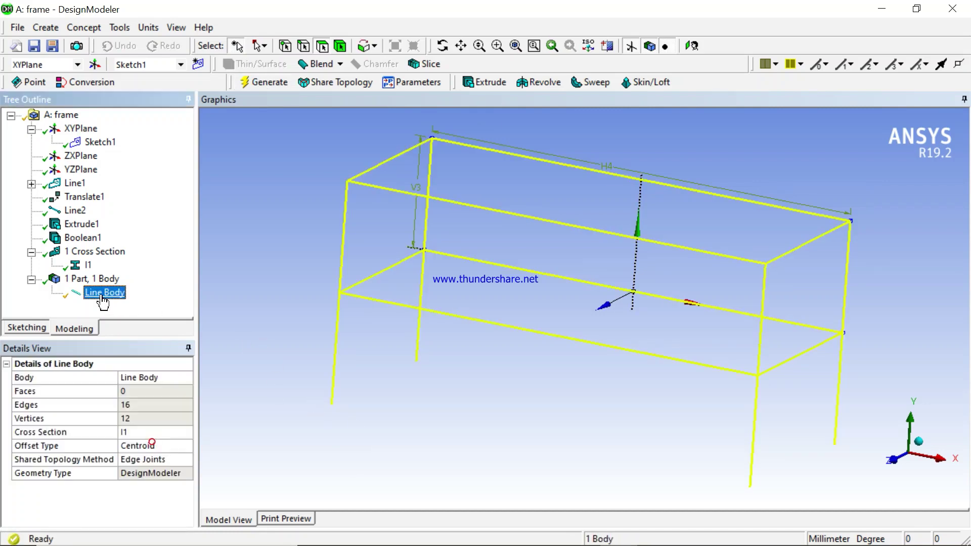
click(175, 28)
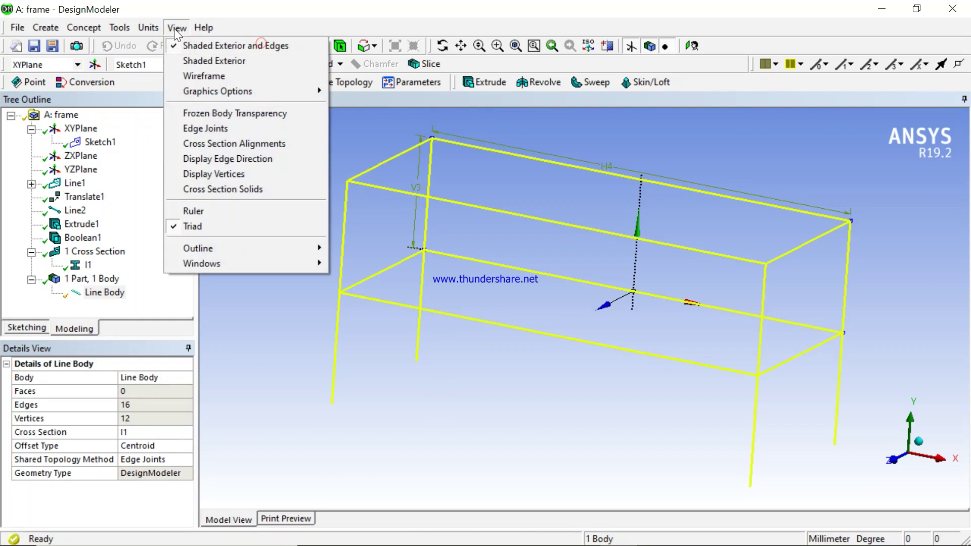
click(175, 29)
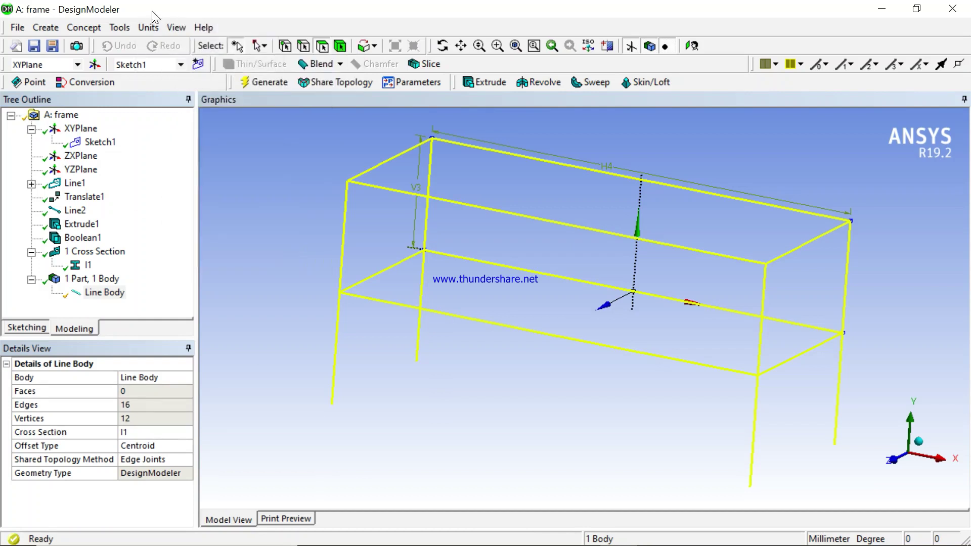
click(177, 27)
click(232, 190)
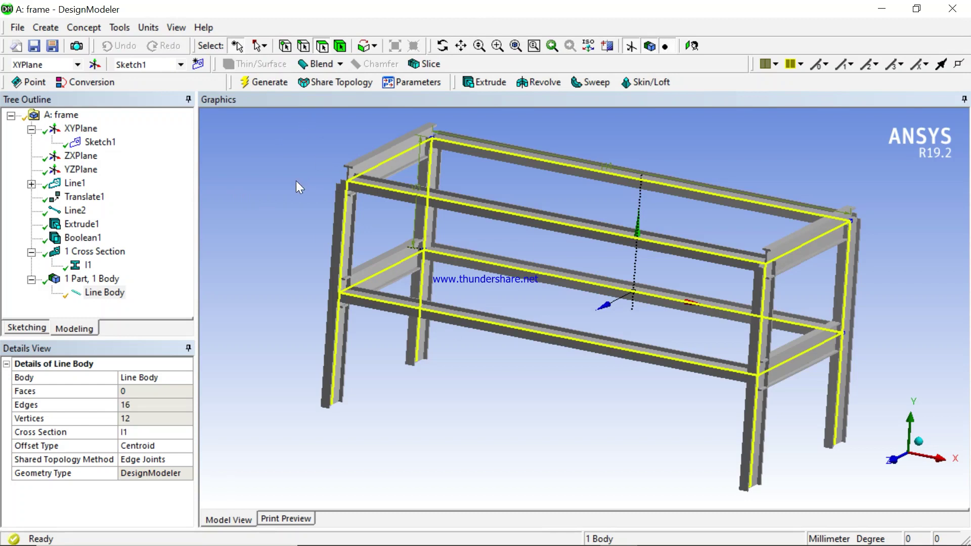
Clear the selection and examine how the I sections are oriented along the frame's beams and legs.
mouse_move(303, 180)
middle_down()
mouse_move(392, 208)
mouse_move(297, 182)
middle_up()
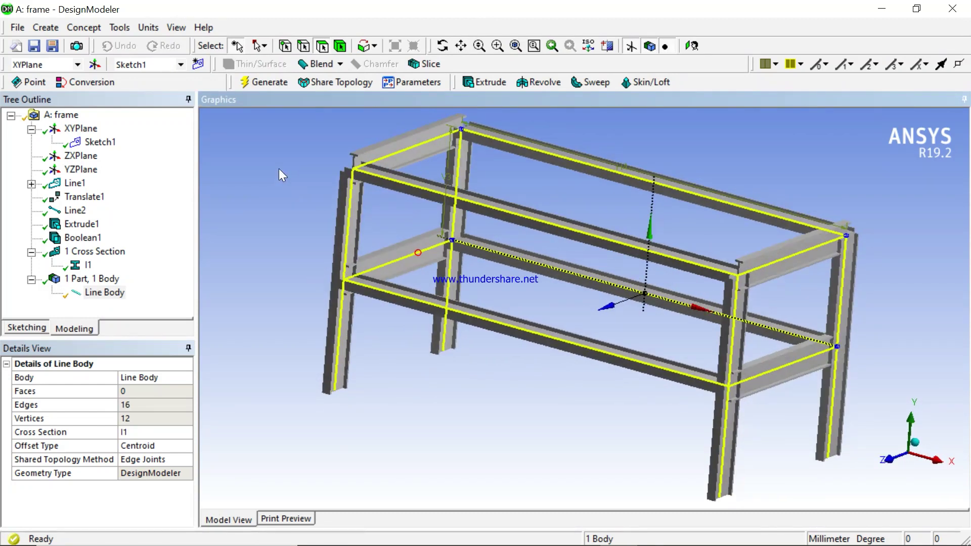
click(279, 169)
middle_drag(784, 299, 767, 291)
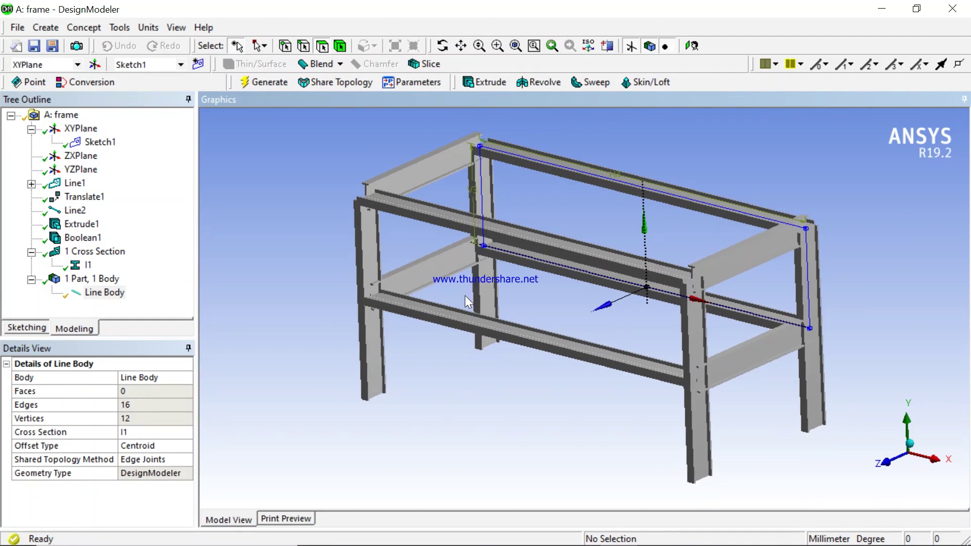
scroll(499, 276, up, 3)
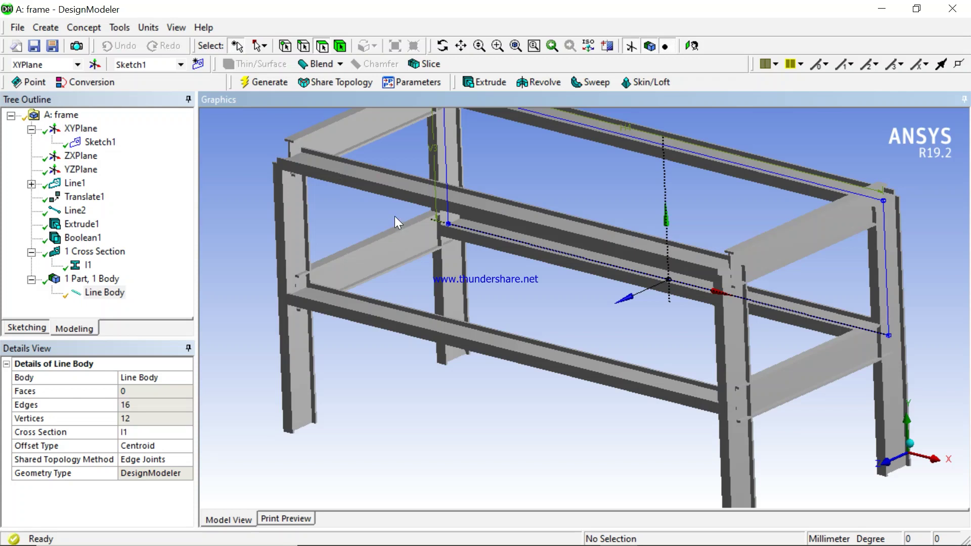
scroll(483, 189, down, 2)
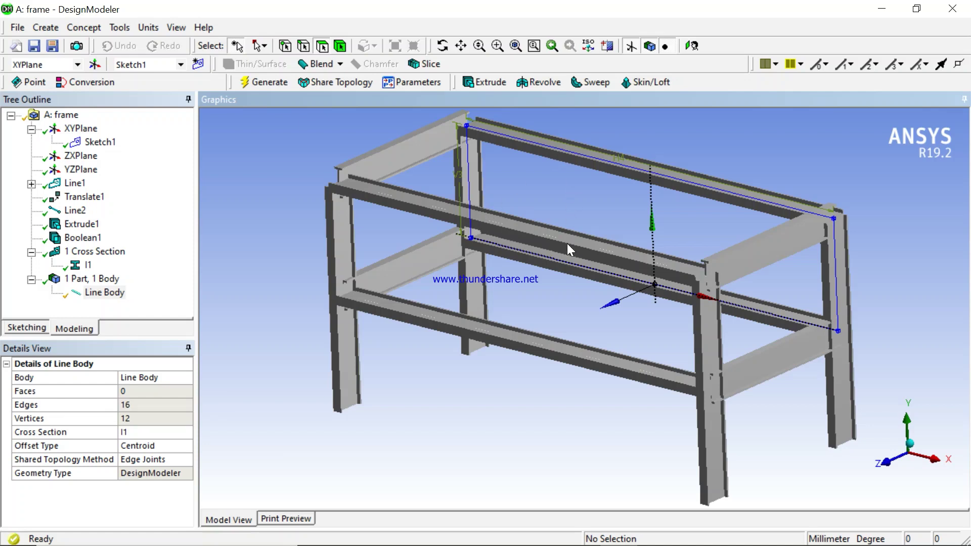
middle_drag(635, 262, 342, 324)
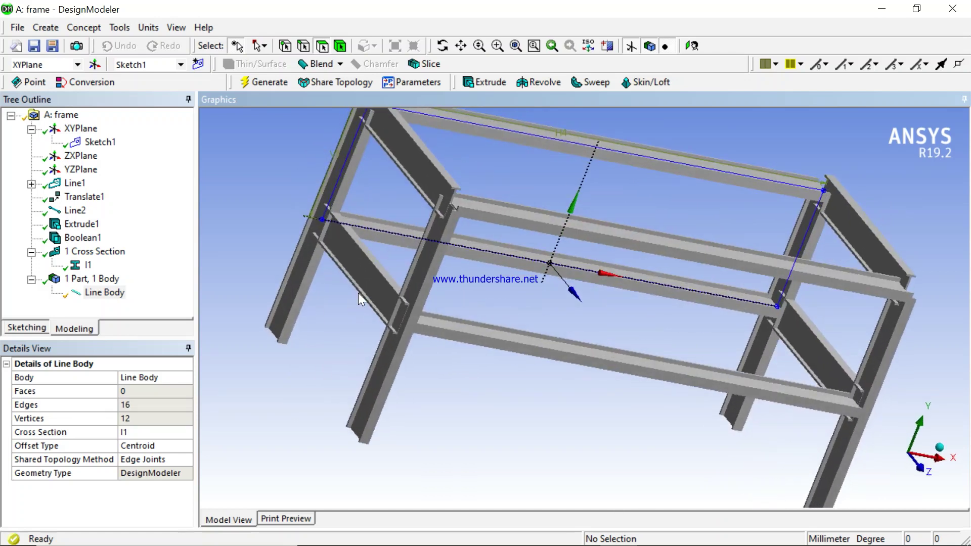
middle_drag(622, 271, 476, 268)
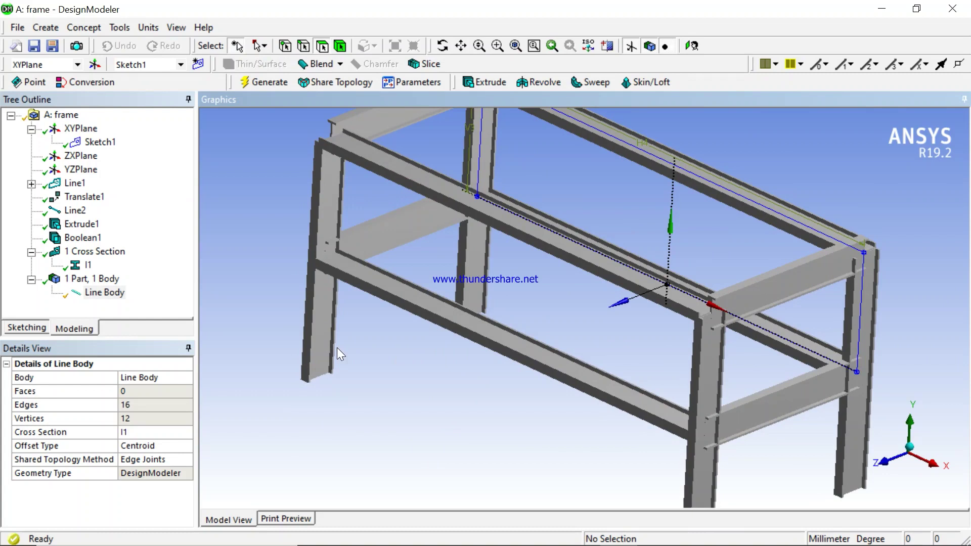
Rotate the I section by 90° on the four 1200 mm longitudinal beam edges of the line body and generate the model.
click(104, 292)
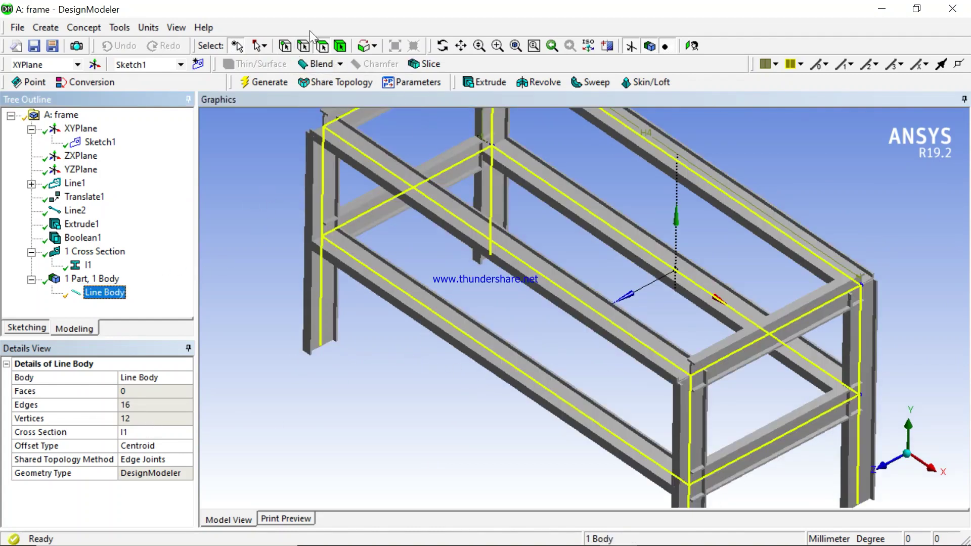
click(304, 47)
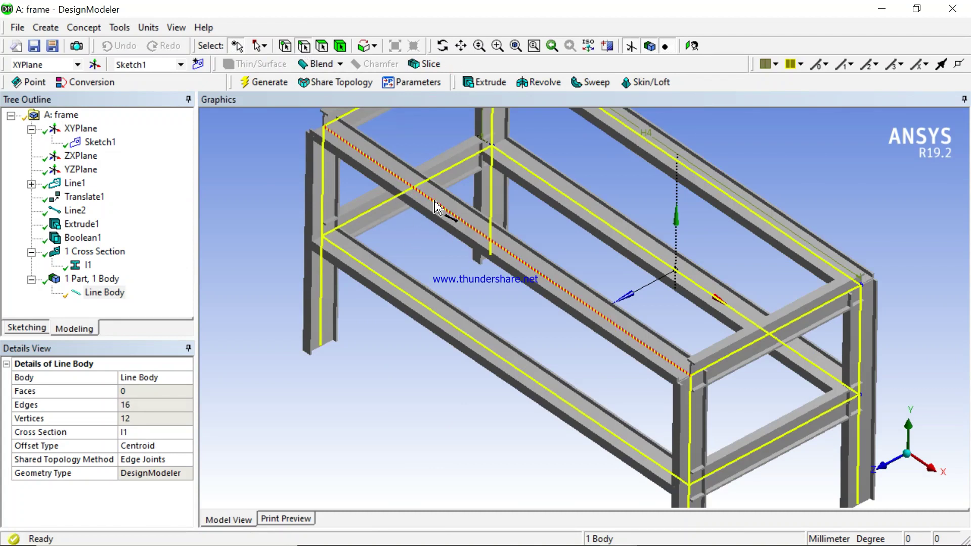
click(264, 174)
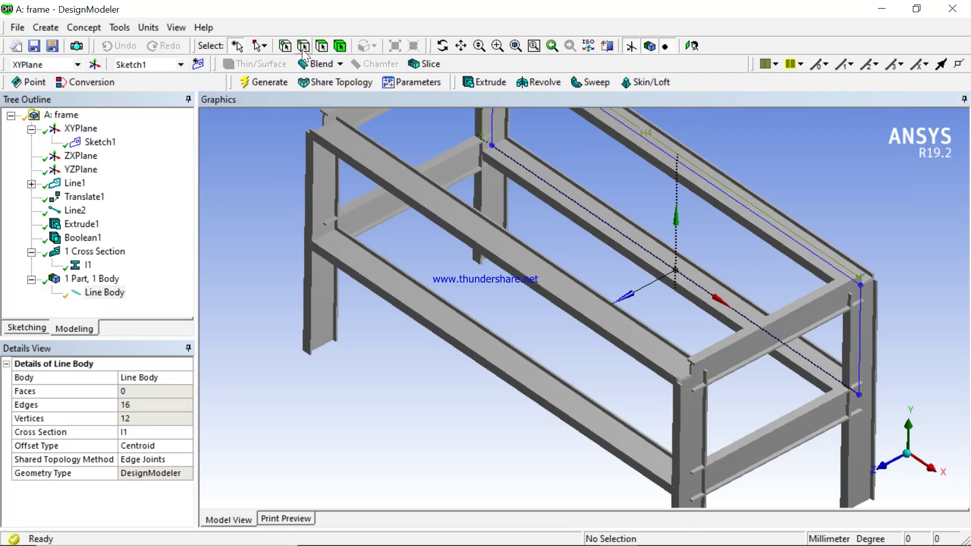
click(390, 173)
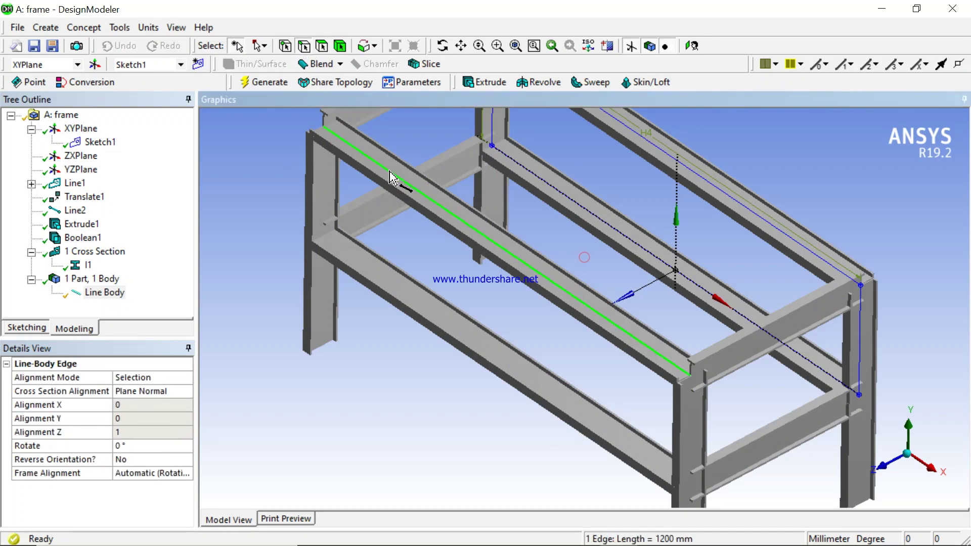
ctrl+click(666, 153)
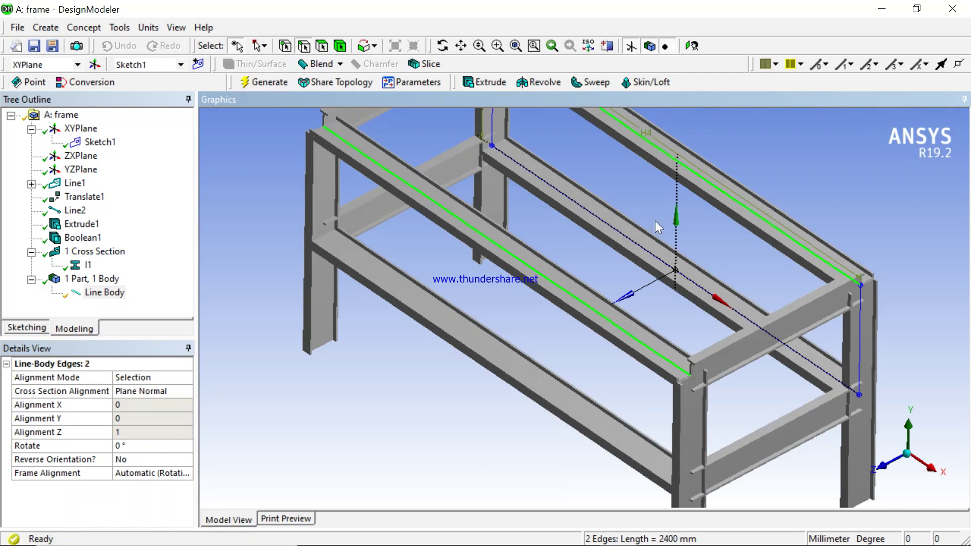
ctrl+click(658, 258)
ctrl+click(498, 356)
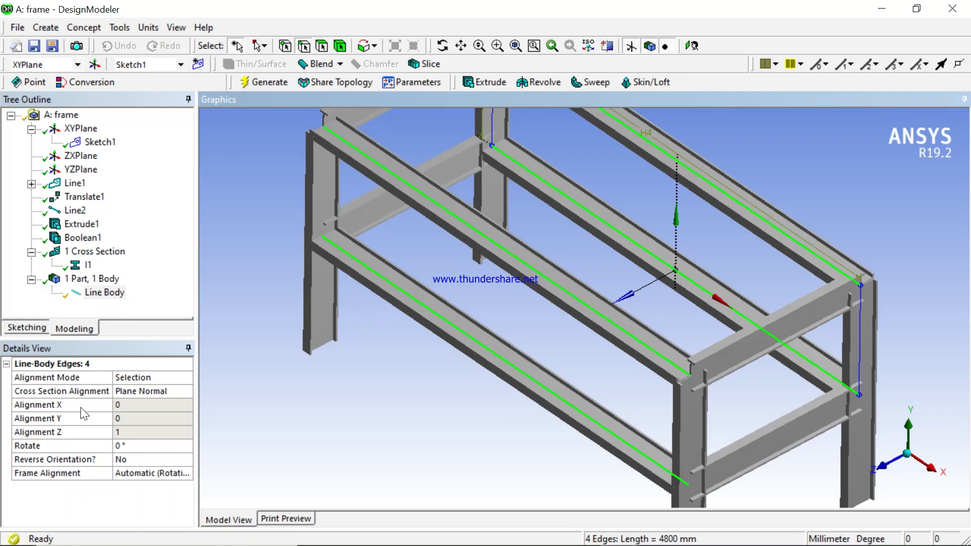
click(127, 447)
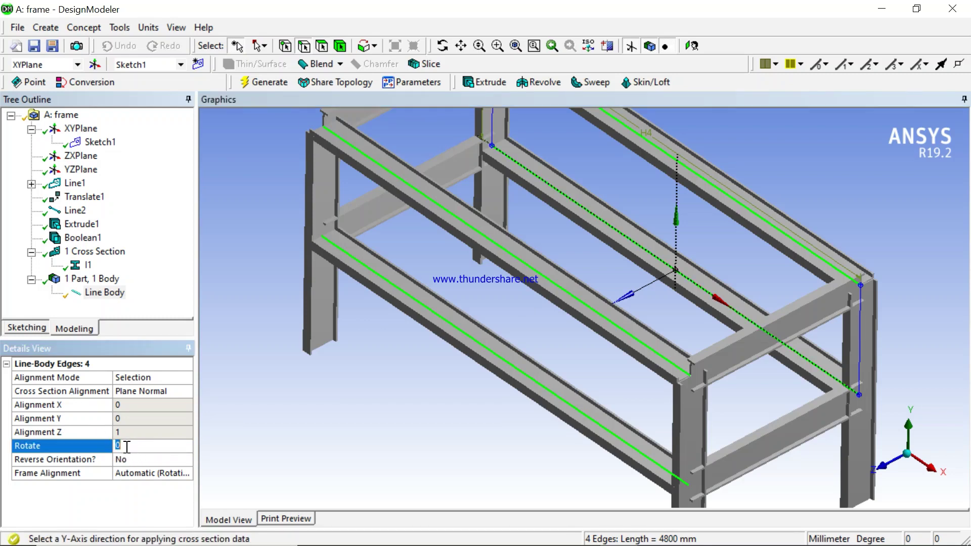
text(90)
key(Return)
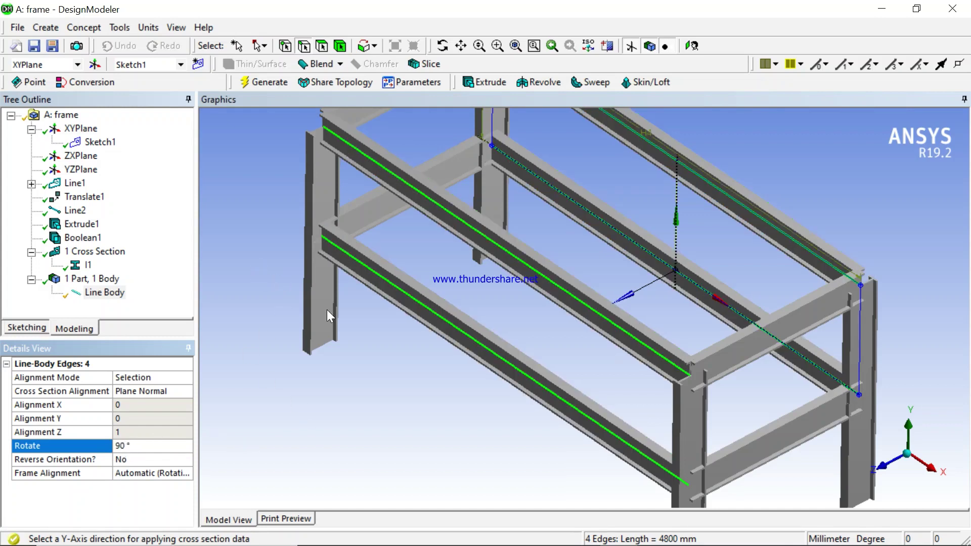
click(270, 82)
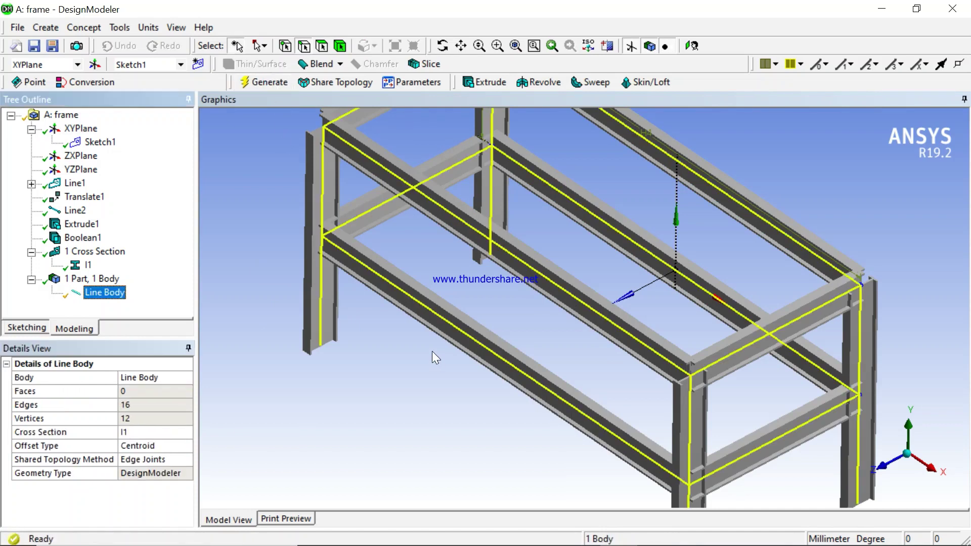
Clear the selection and inspect the orientation of the longitudinal beams' sections, finishing in the isometric view.
click(385, 380)
middle_drag(341, 349, 353, 331)
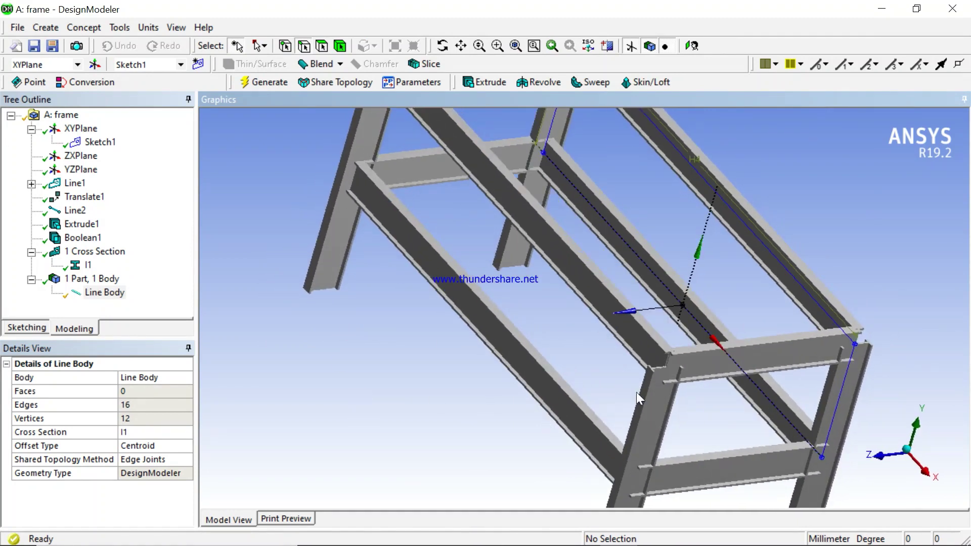
click(590, 48)
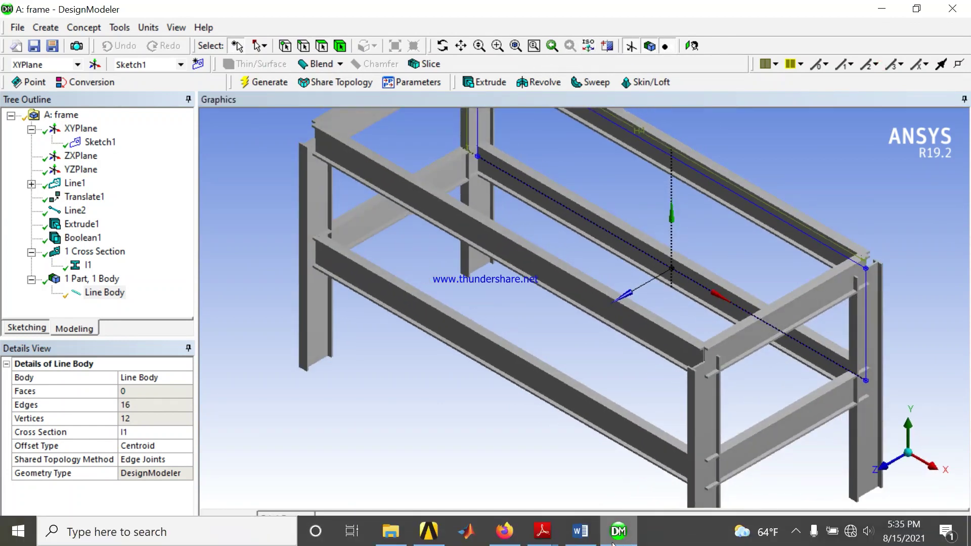
Switch to the Workbench project, open the frame system's Model cell for editing, and bring up the Mechanical window.
click(606, 543)
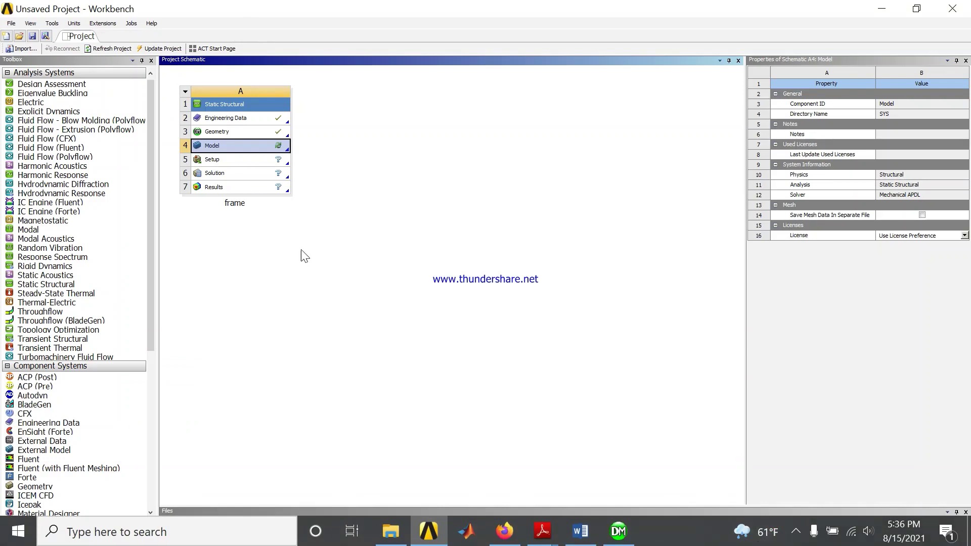
right_click(234, 147)
click(275, 150)
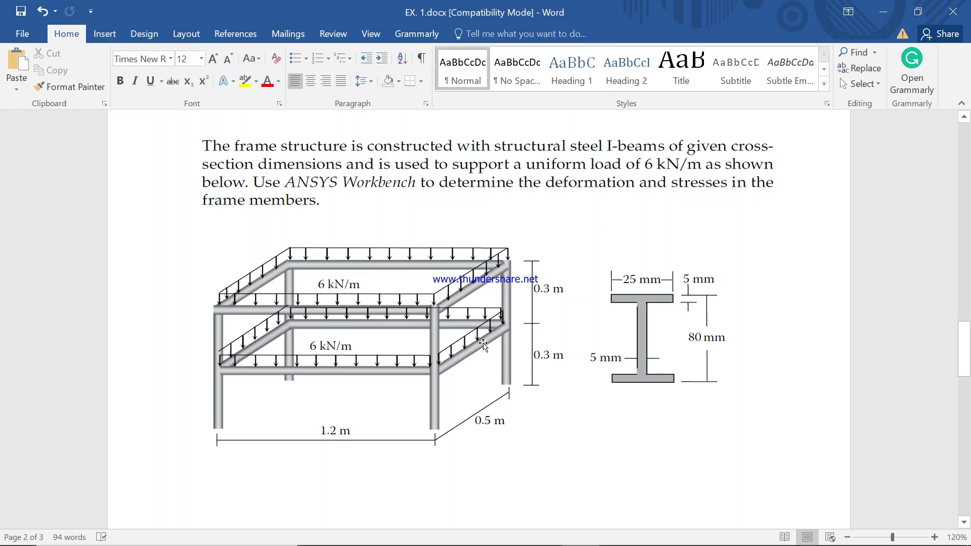
mouse_move(614, 542)
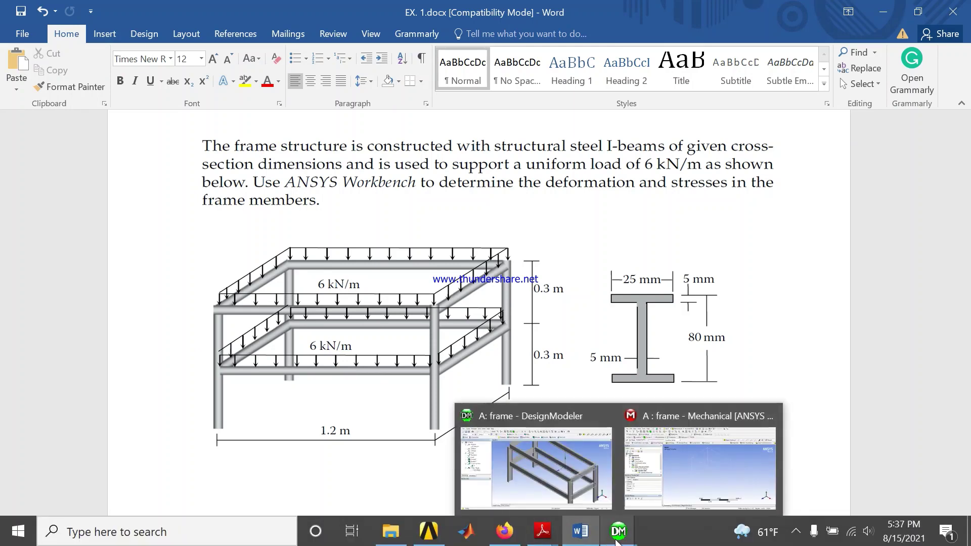
click(575, 481)
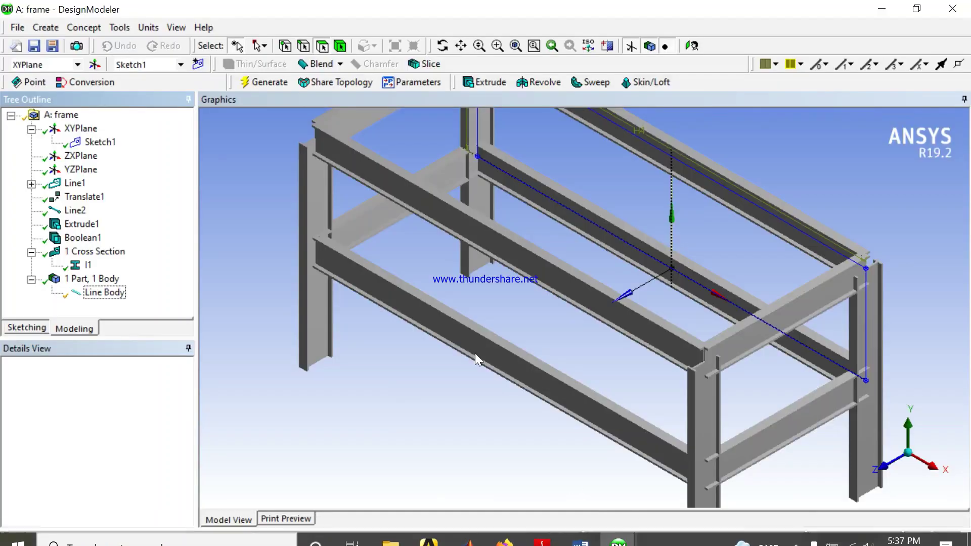
mouse_move(618, 543)
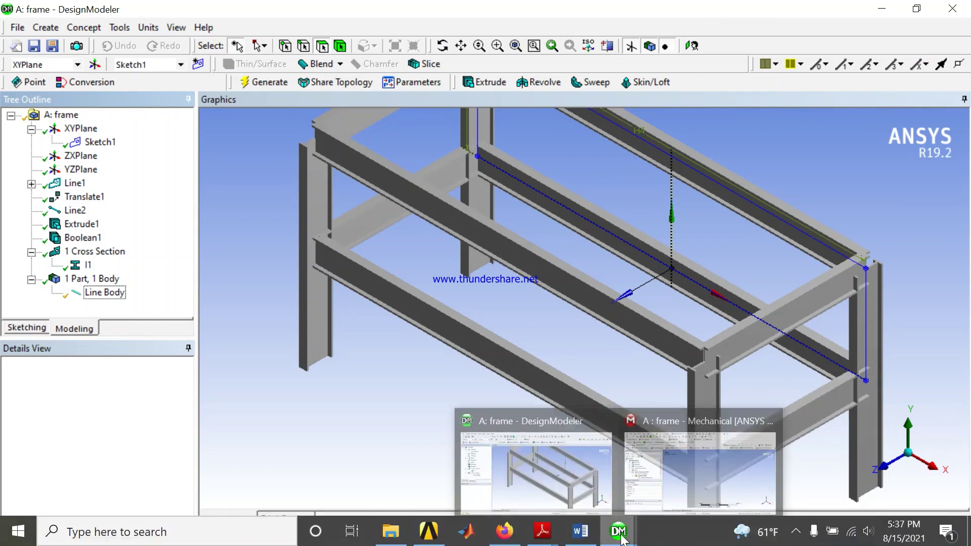
click(753, 473)
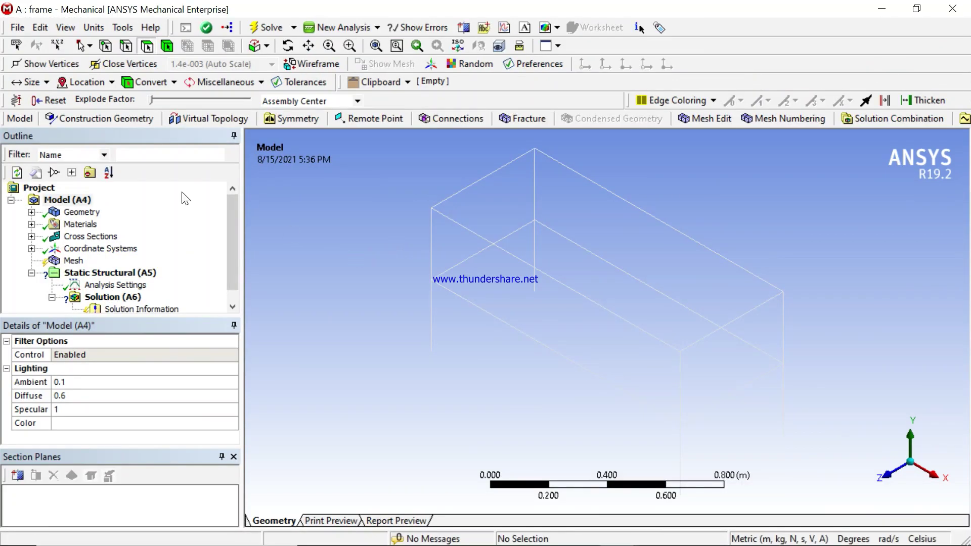
Review the line body's details under the model's geometry, including its cross section, model type and material assignment.
click(71, 214)
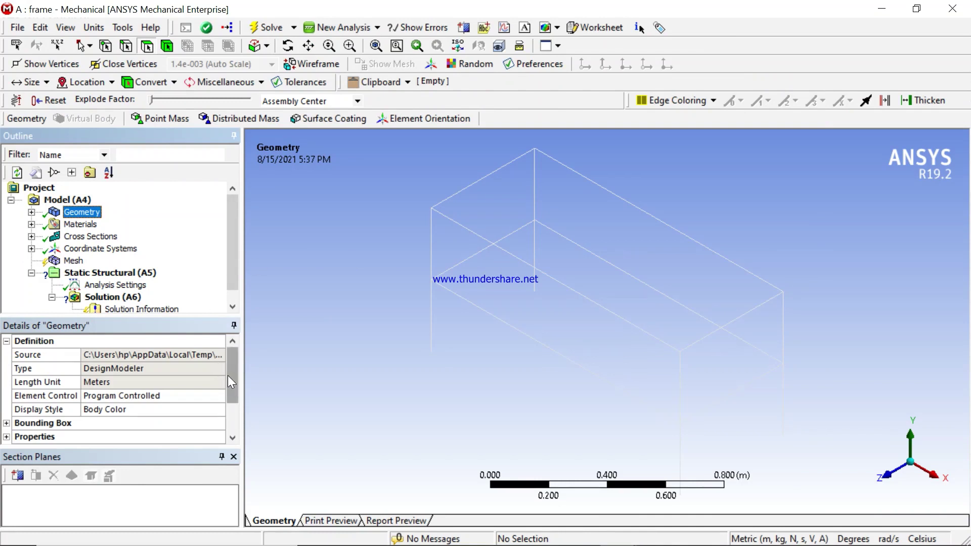
click(31, 212)
click(101, 224)
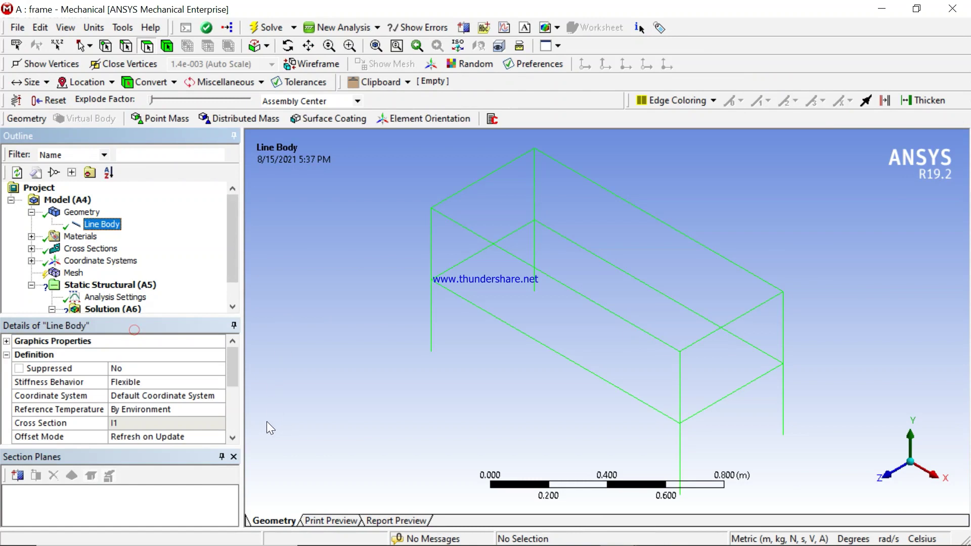
drag(233, 375, 237, 409)
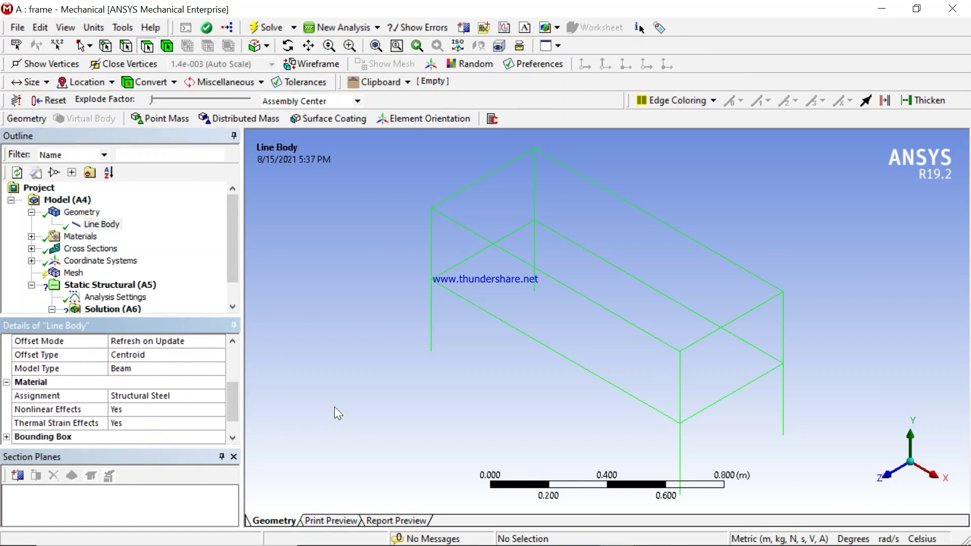
click(31, 212)
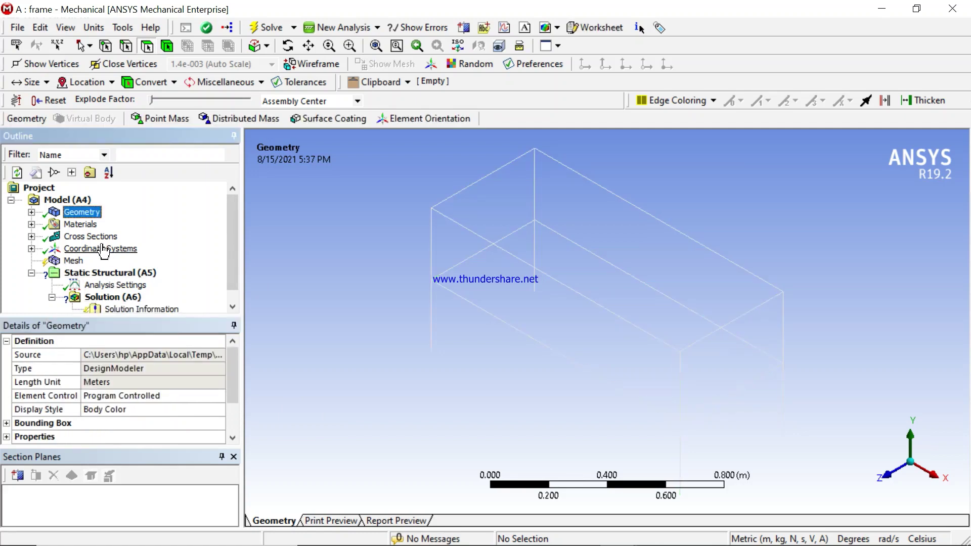
Set the mesh element size to 0.2 m and generate the mesh of the frame.
click(74, 260)
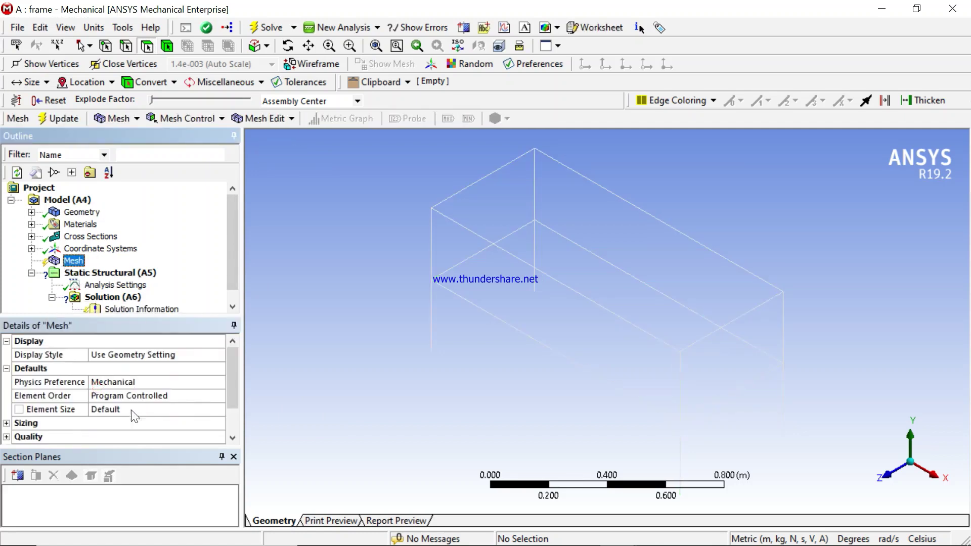
click(126, 409)
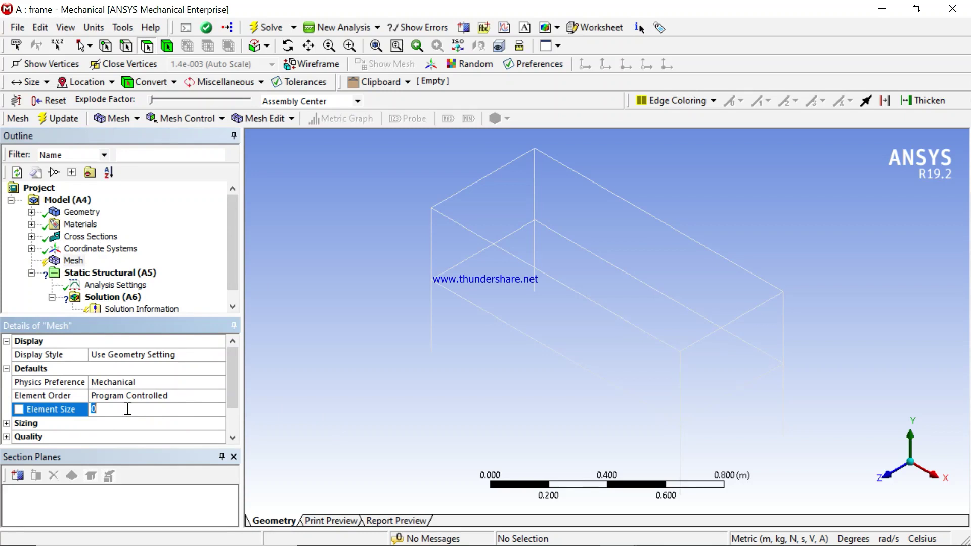
text(0)
key(Return)
right_click(76, 261)
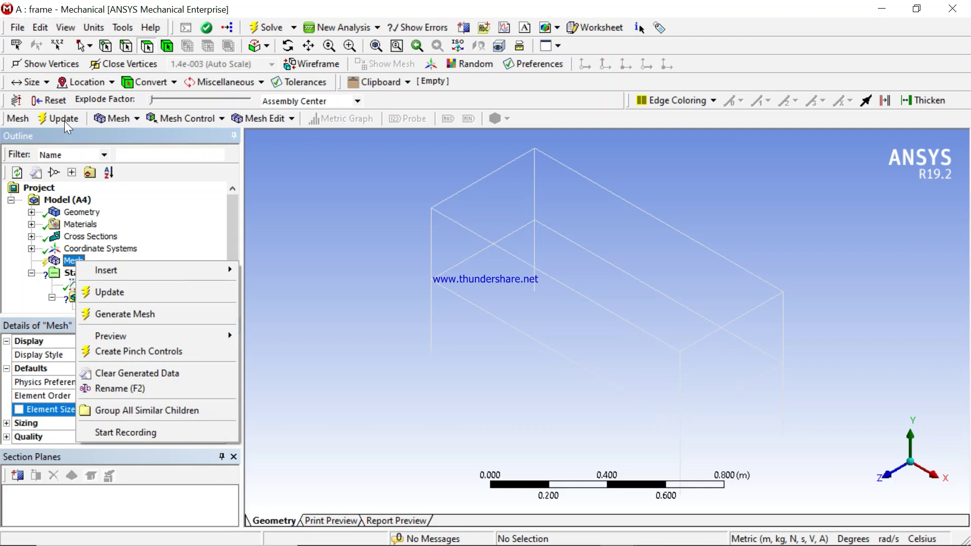
click(136, 315)
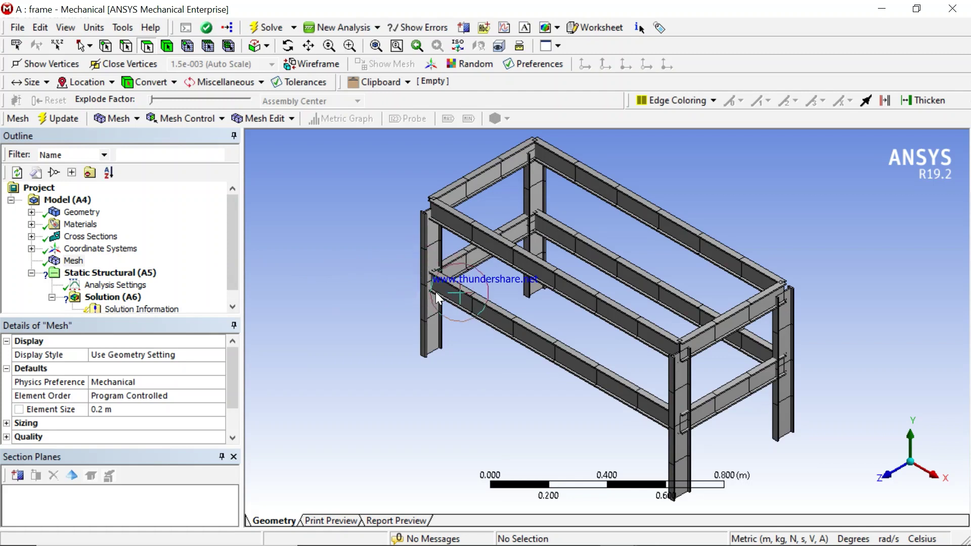
mouse_move(435, 293)
middle_down()
mouse_move(461, 292)
mouse_move(449, 289)
middle_up()
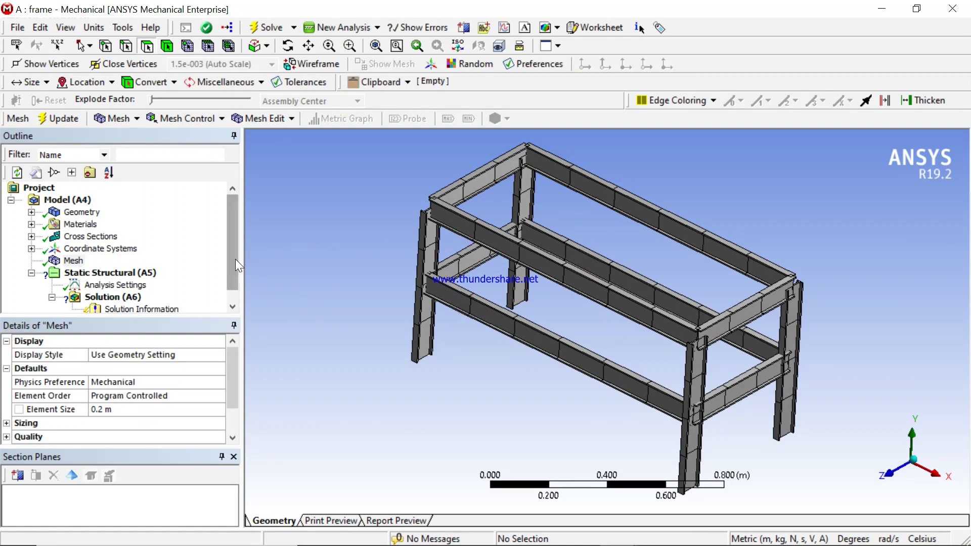
Add a fixed support to the static structural analysis, scoped to the four bottom end vertices of the frame's legs.
scroll(235, 259, down, 1)
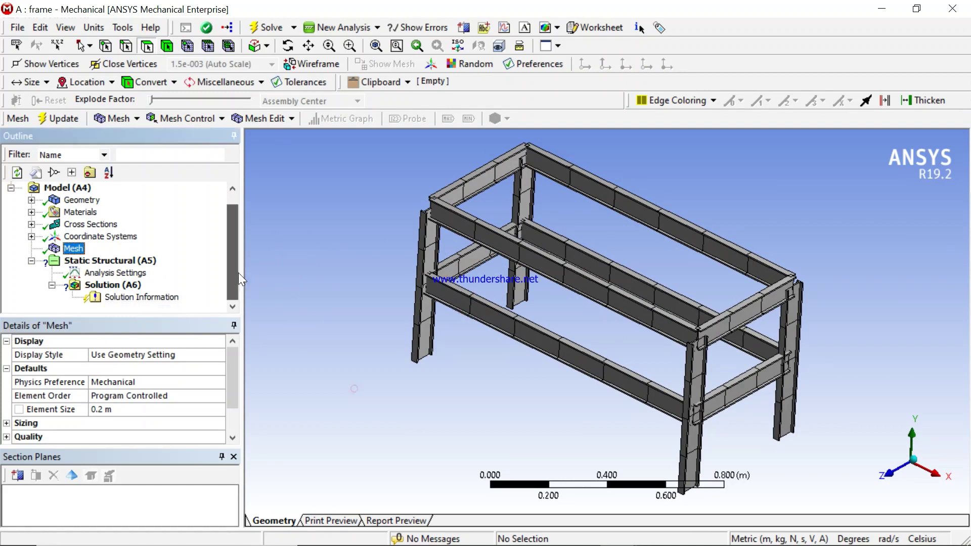
click(111, 261)
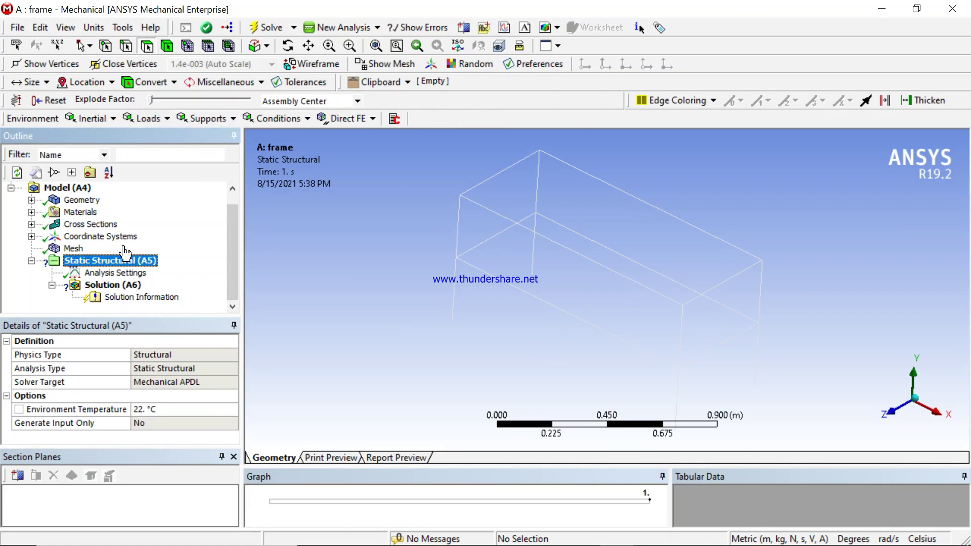
right_click(127, 258)
mouse_move(162, 260)
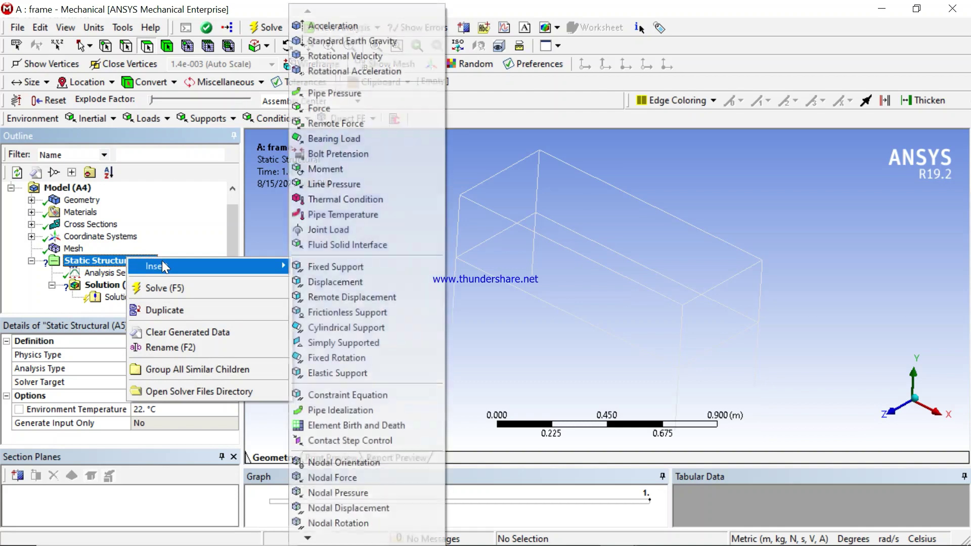
click(332, 269)
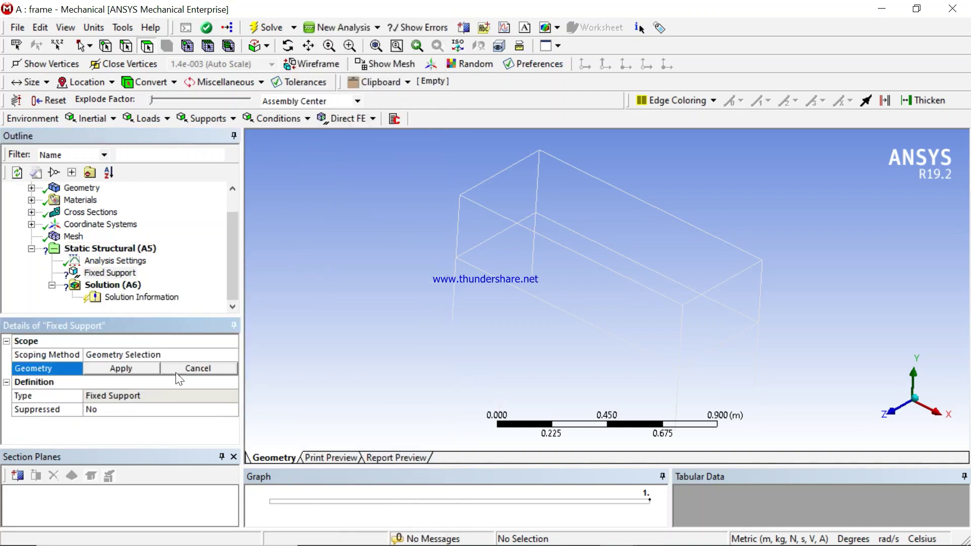
click(107, 47)
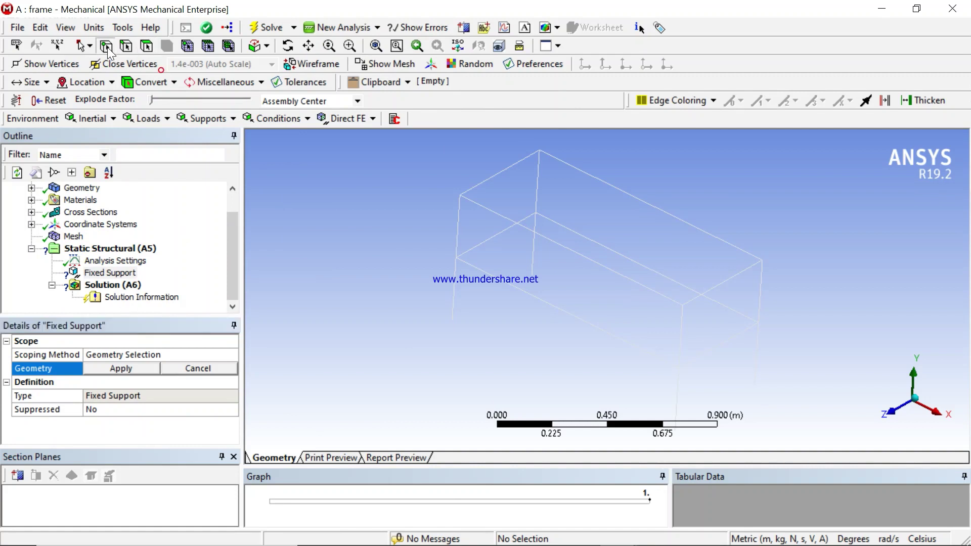
click(455, 326)
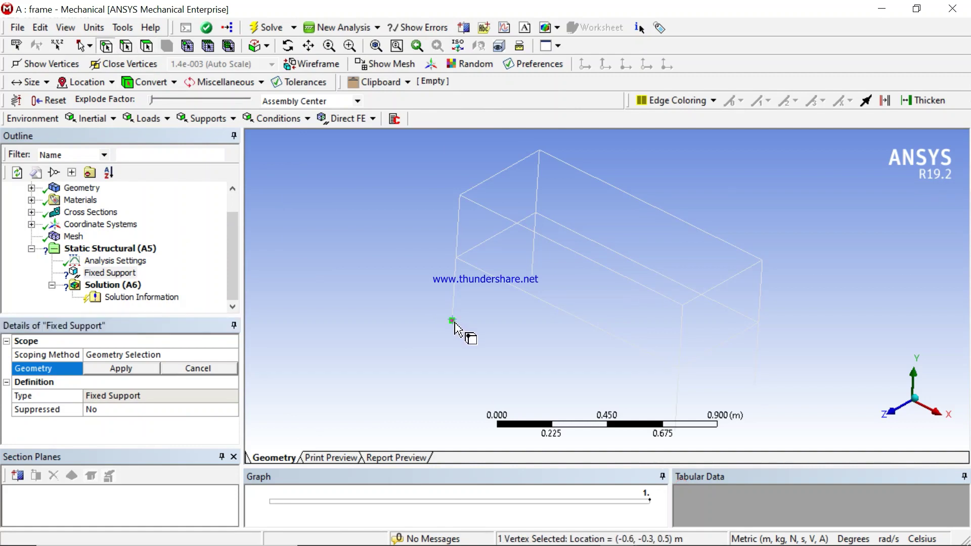
ctrl+click(534, 277)
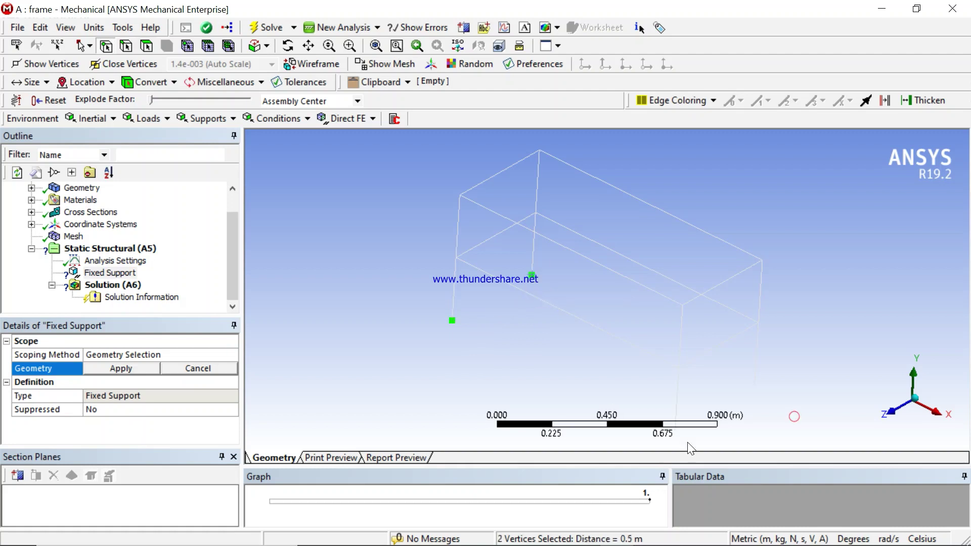
ctrl+click(677, 432)
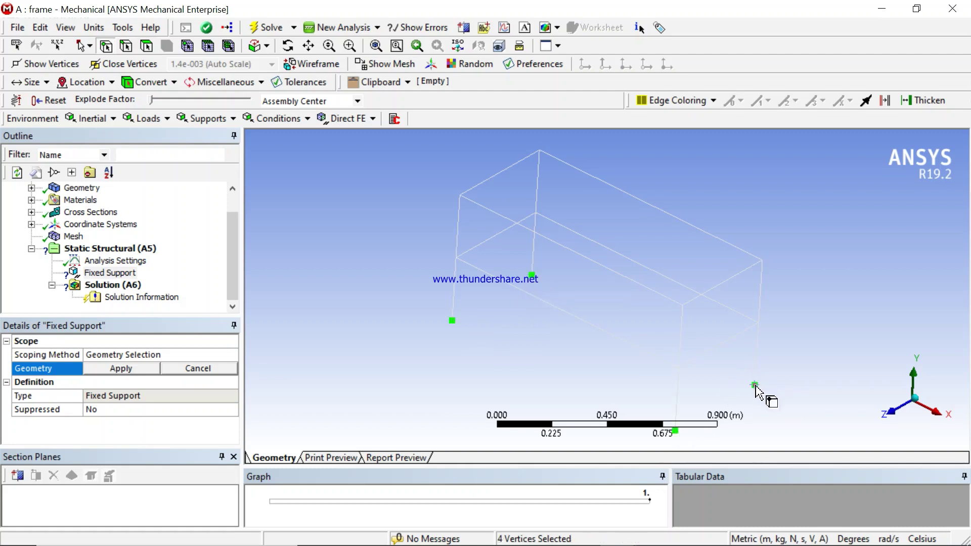
click(122, 369)
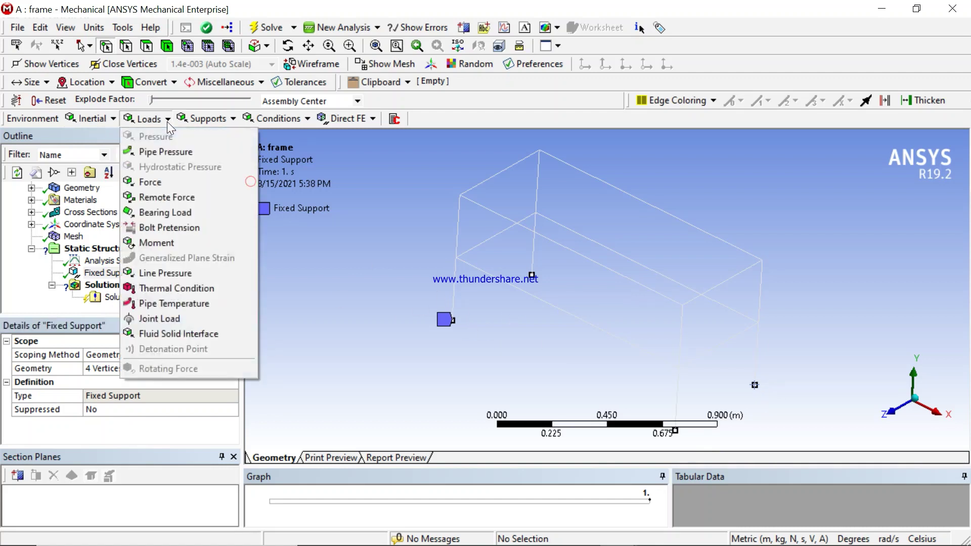
Add a line pressure load scoped to the eight horizontal beam edges of the frame's upper and lower levels, following the Word problem's load diagram.
click(169, 274)
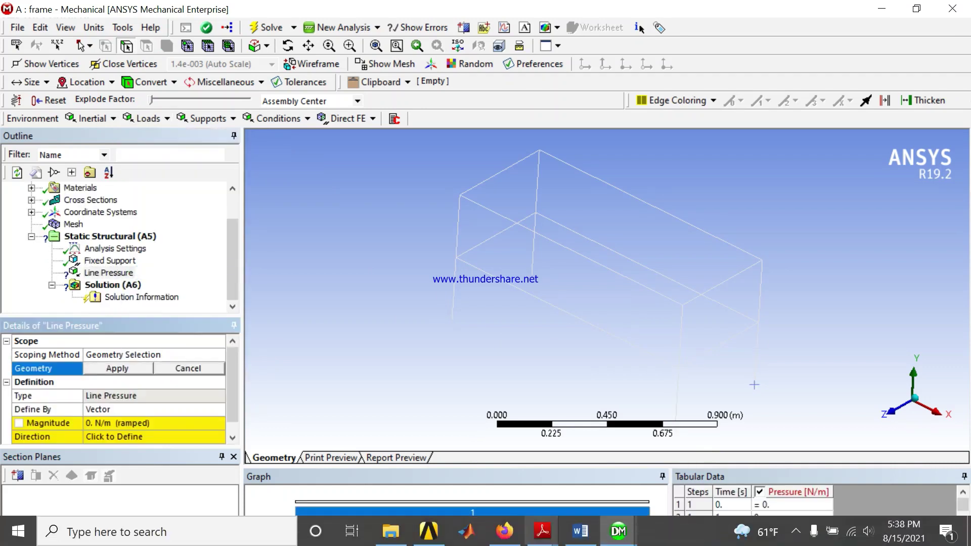
click(578, 539)
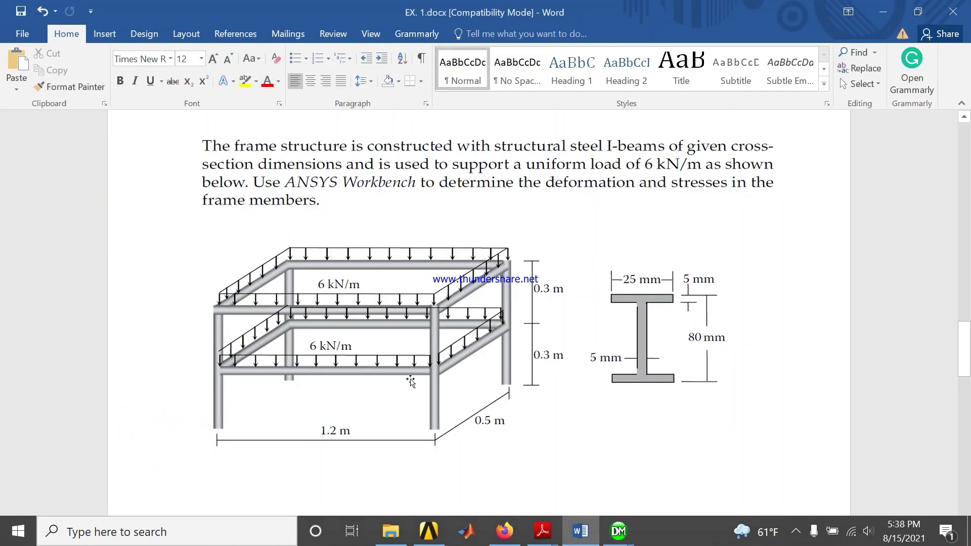
click(585, 541)
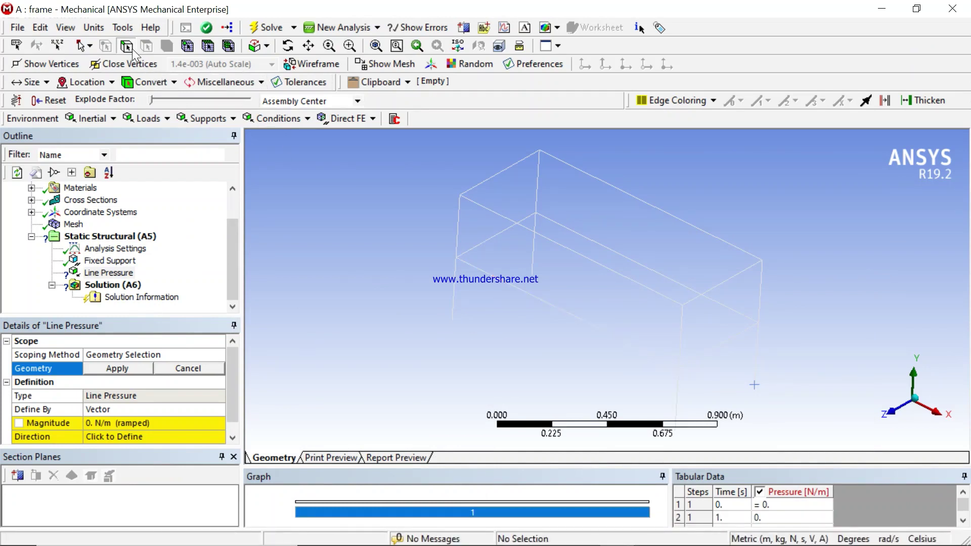
click(551, 305)
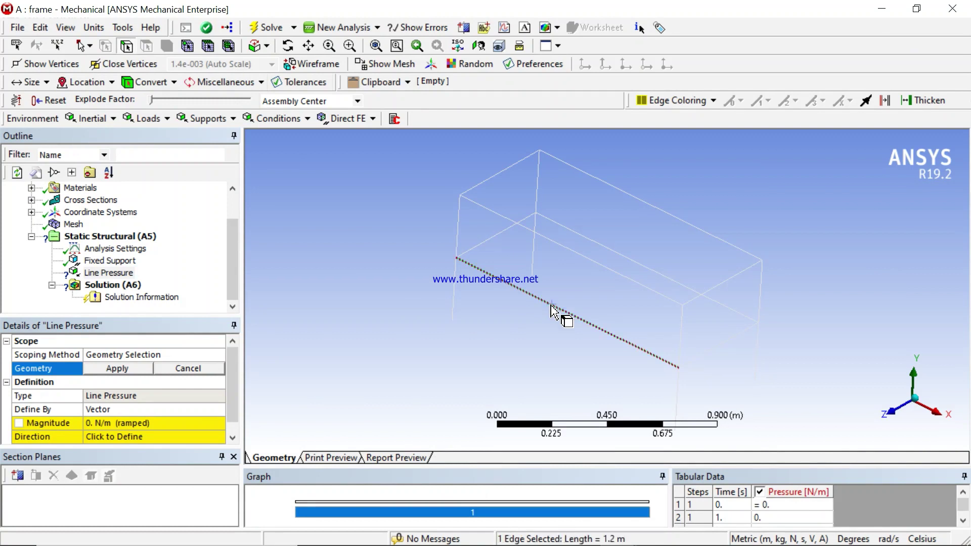
ctrl+click(495, 242)
ctrl+click(581, 234)
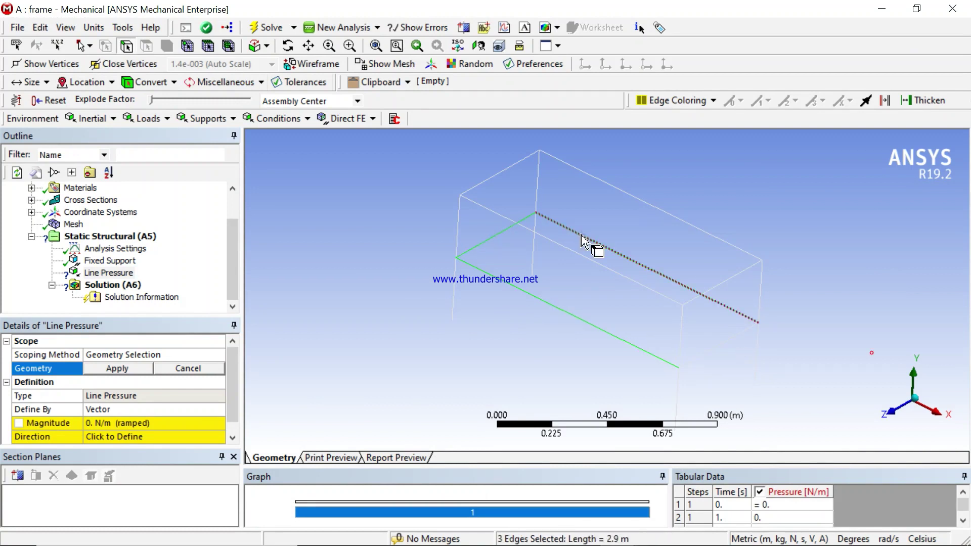
ctrl+click(714, 347)
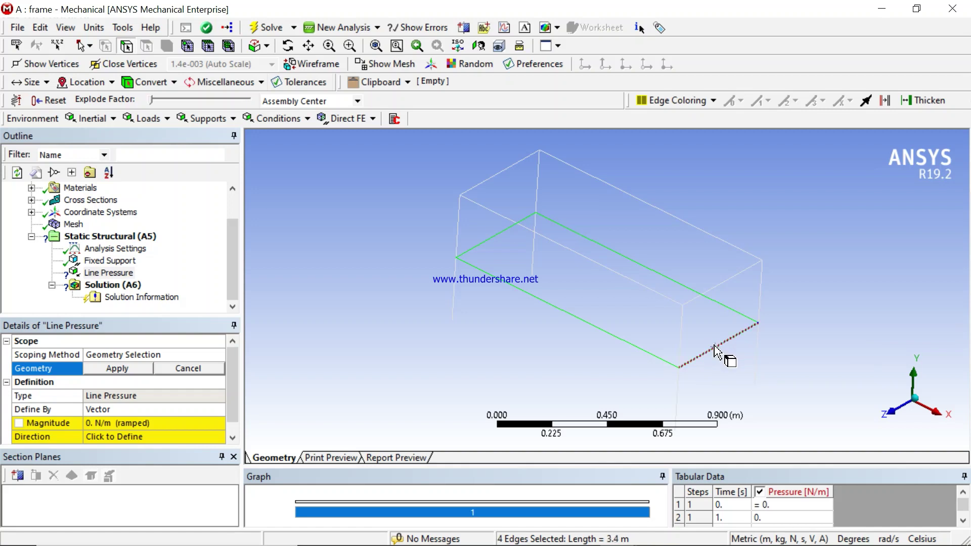
ctrl+click(726, 284)
ctrl+click(692, 225)
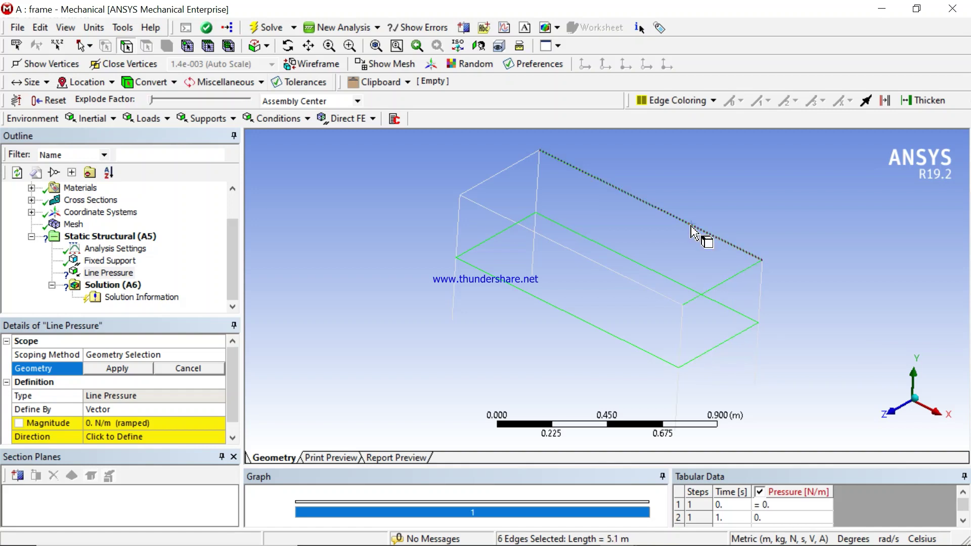
ctrl+click(500, 178)
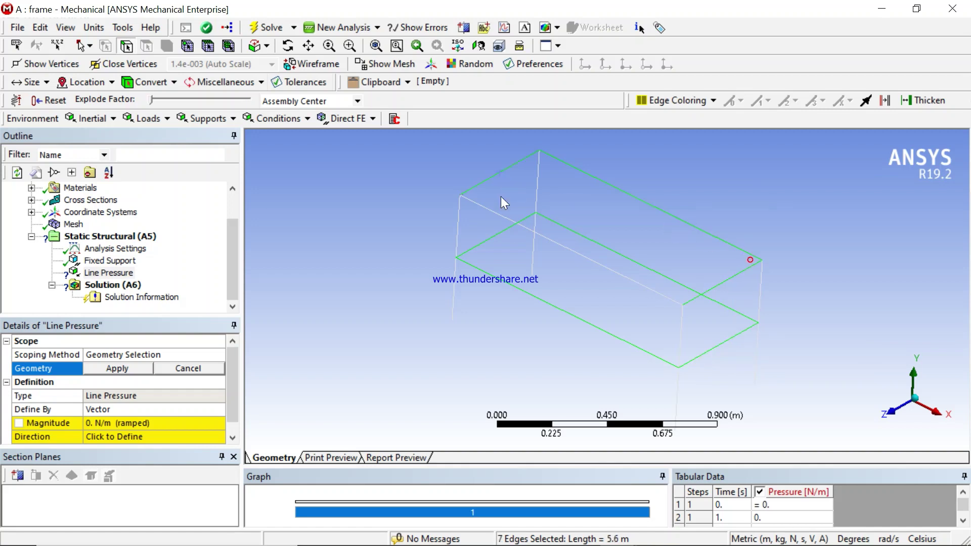
ctrl+click(519, 230)
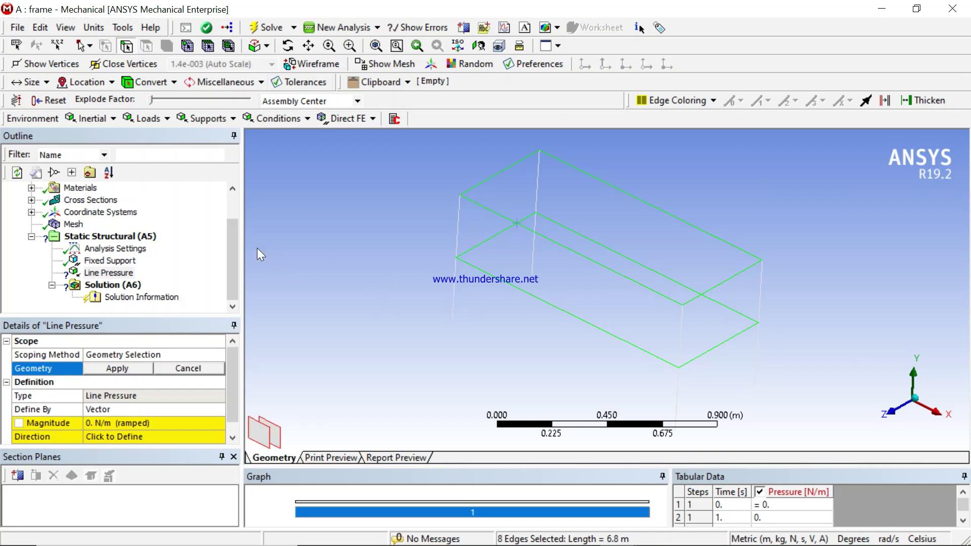
click(117, 371)
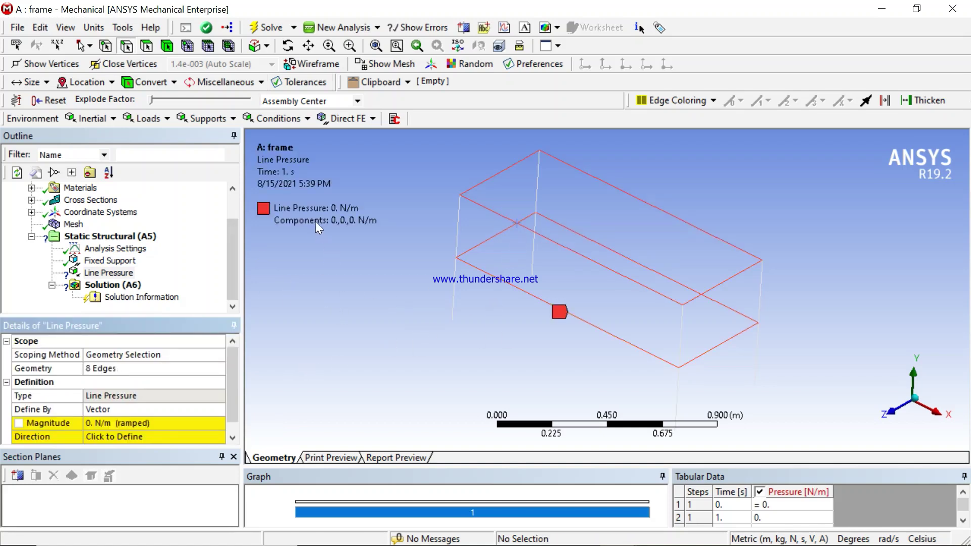
Define the line pressure by components and set its Y component to -6000 N/m.
click(196, 411)
click(219, 409)
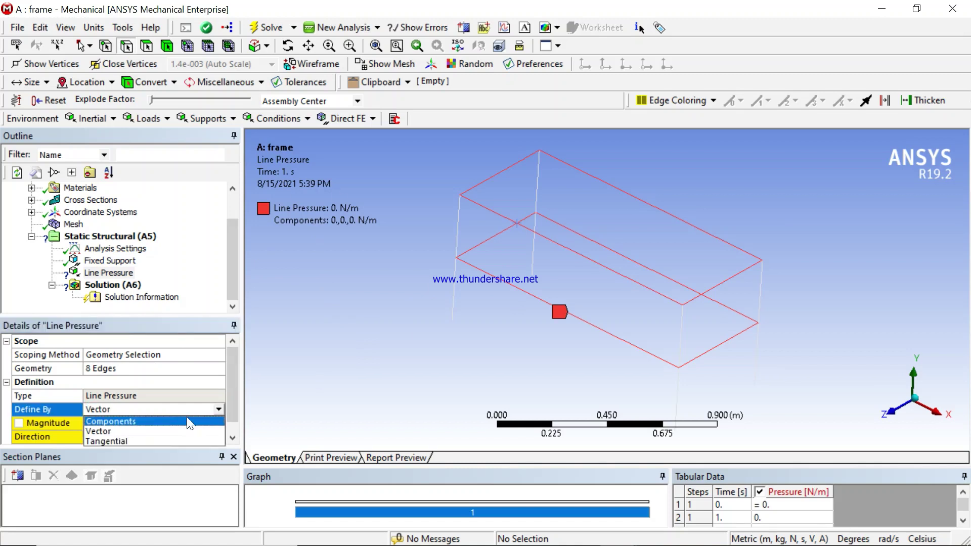
click(162, 421)
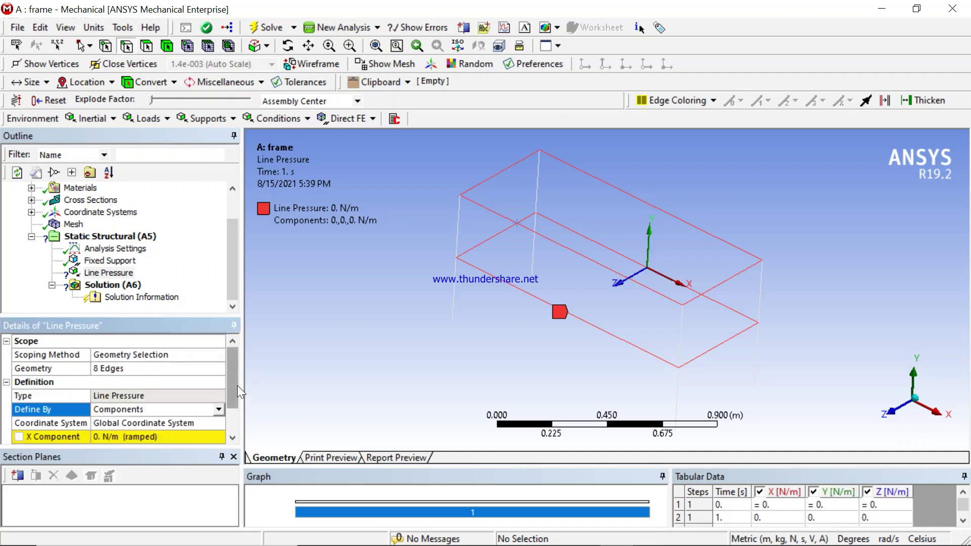
drag(233, 381, 236, 408)
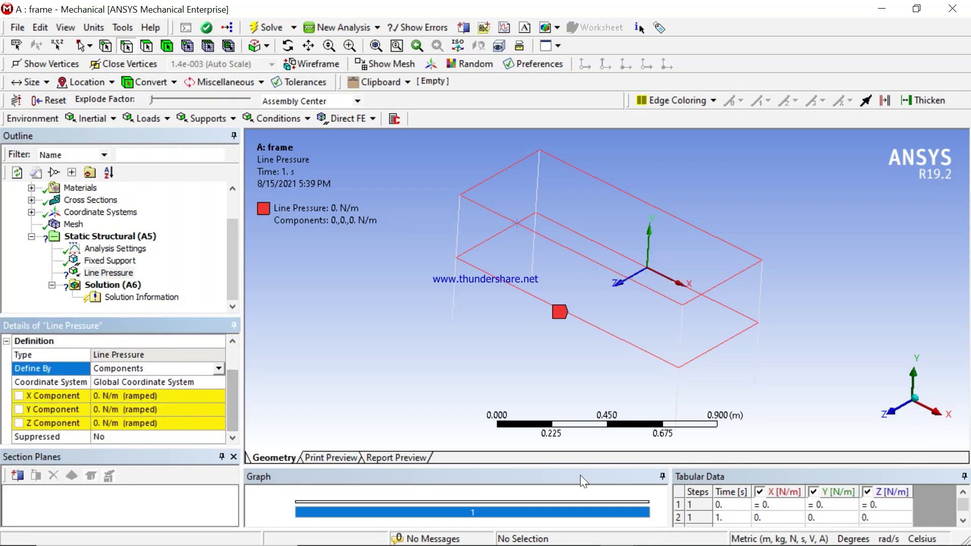
click(581, 536)
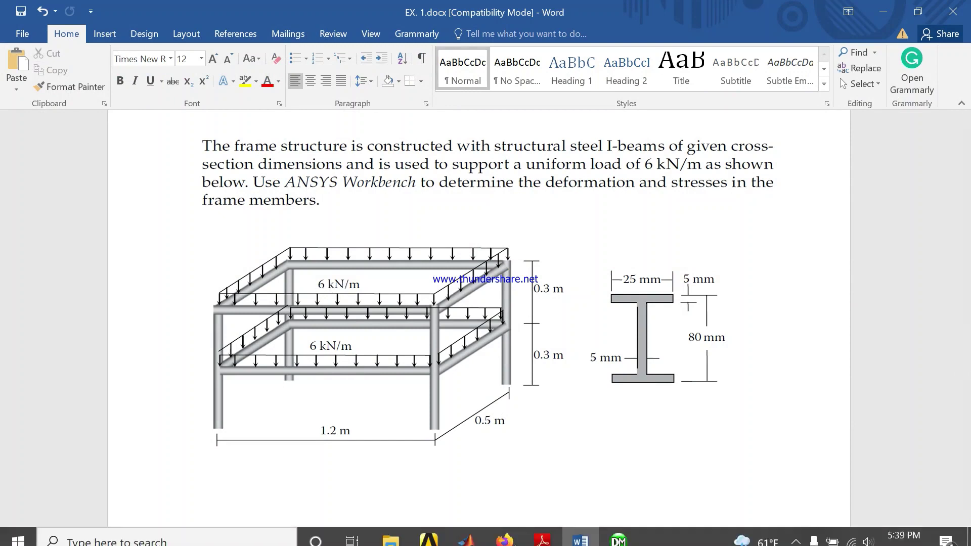
mouse_move(549, 537)
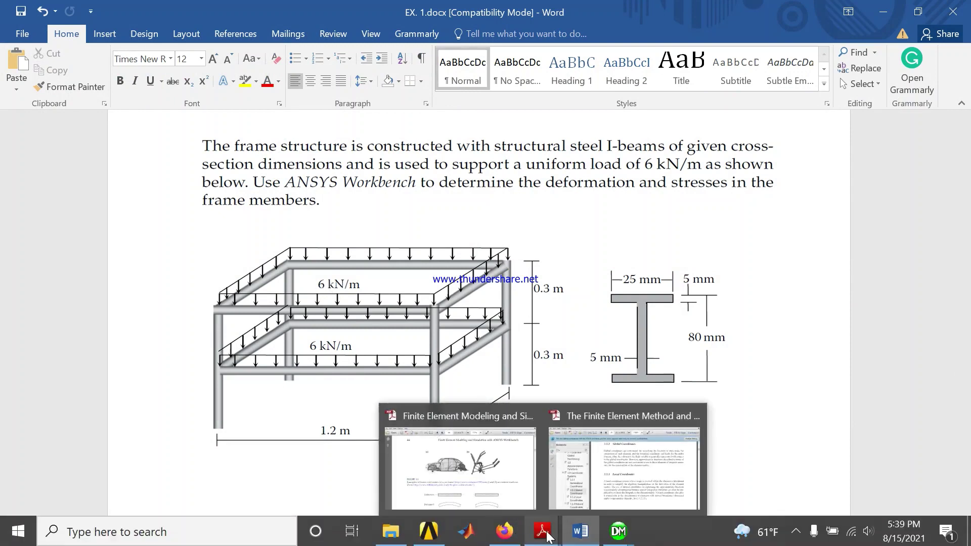
mouse_move(612, 538)
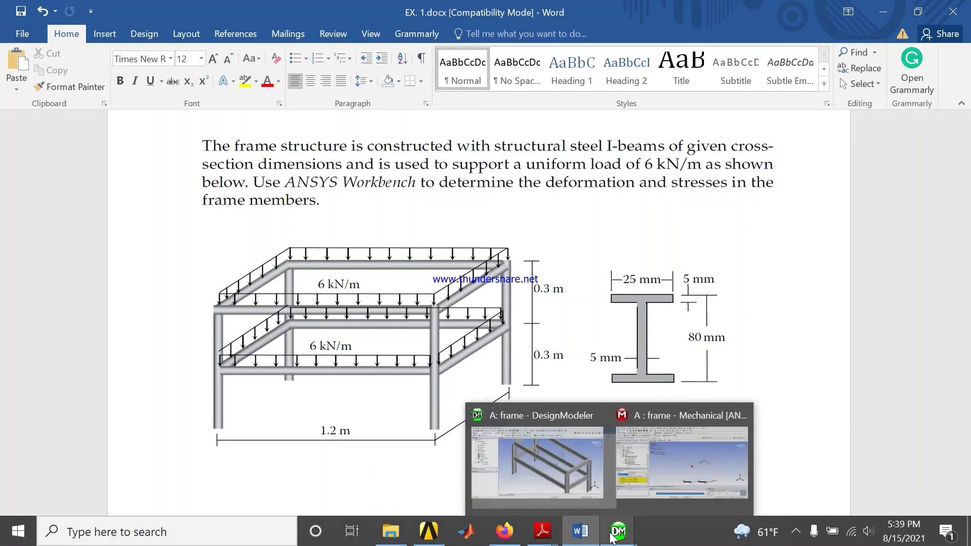
click(704, 476)
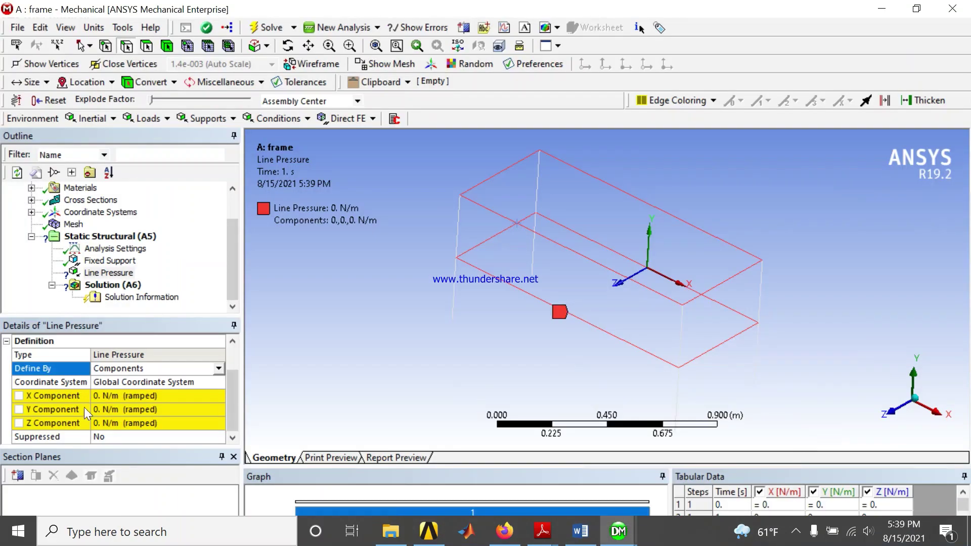
click(129, 409)
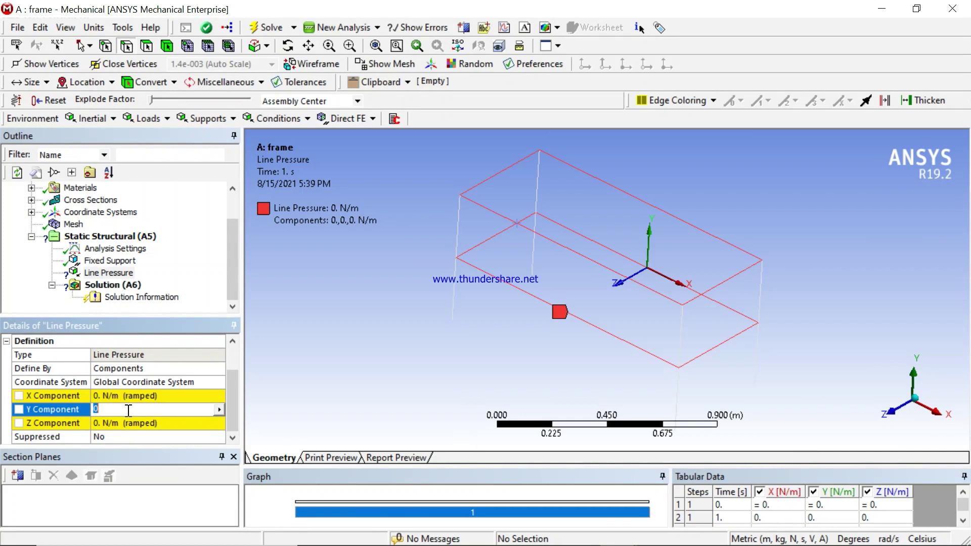
text(-6000)
key(Return)
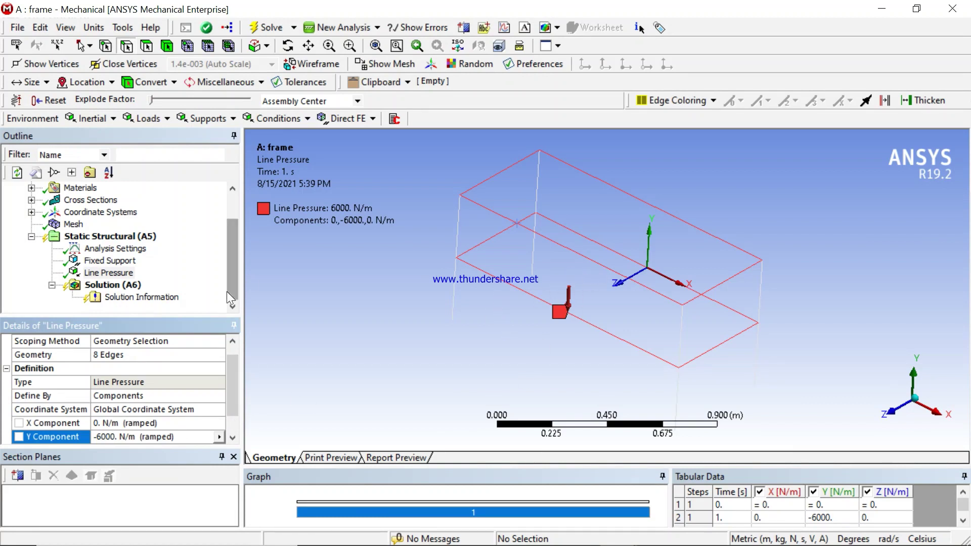
Insert a total deformation result for all bodies under the static structural solution.
click(103, 286)
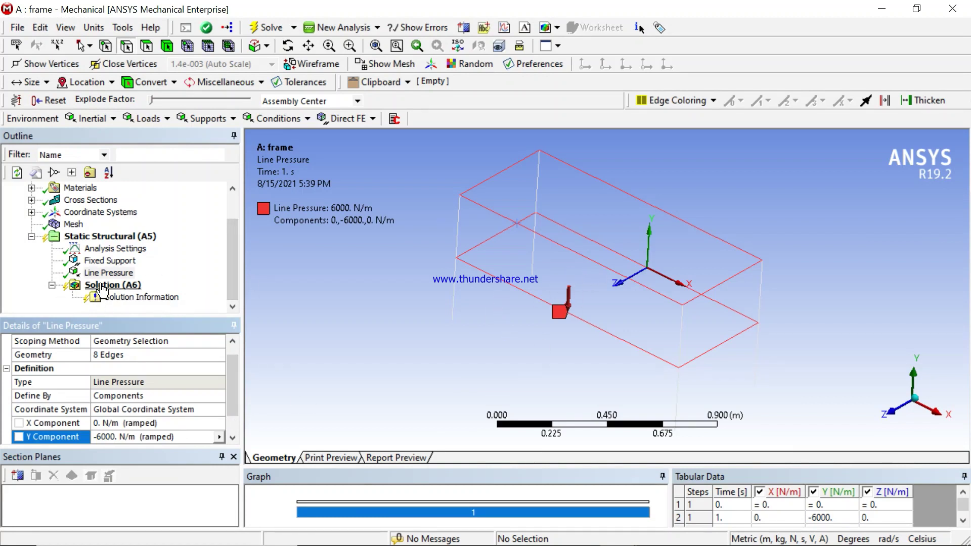
right_click(103, 289)
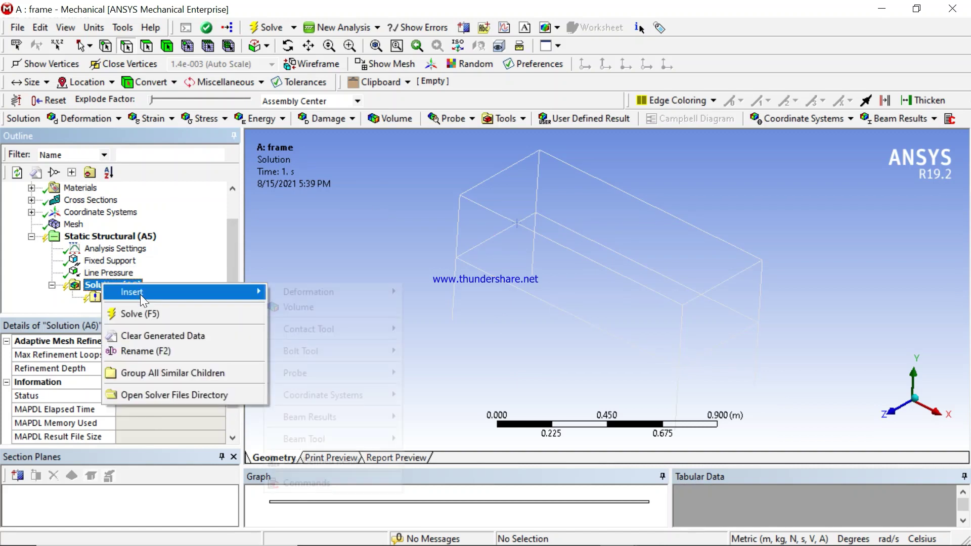
mouse_move(141, 292)
mouse_move(322, 292)
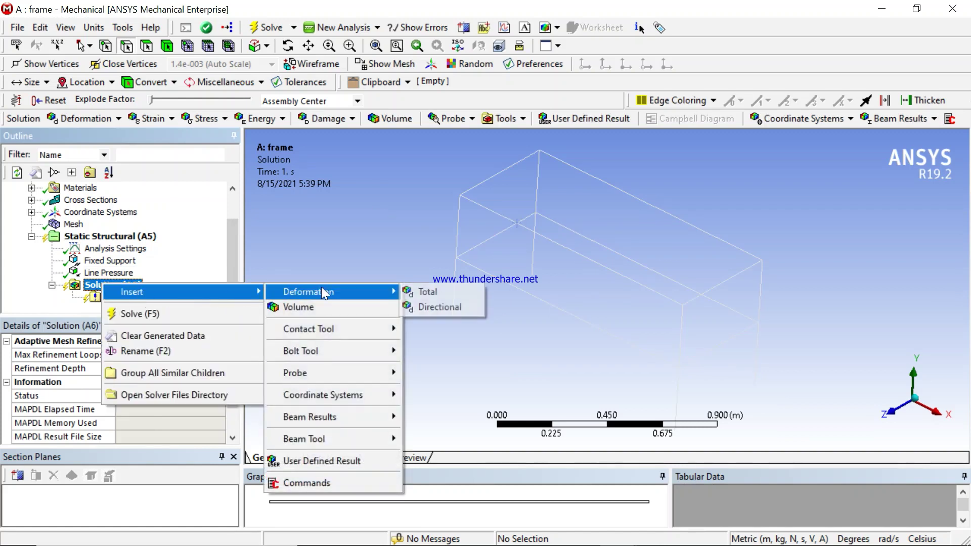
click(422, 292)
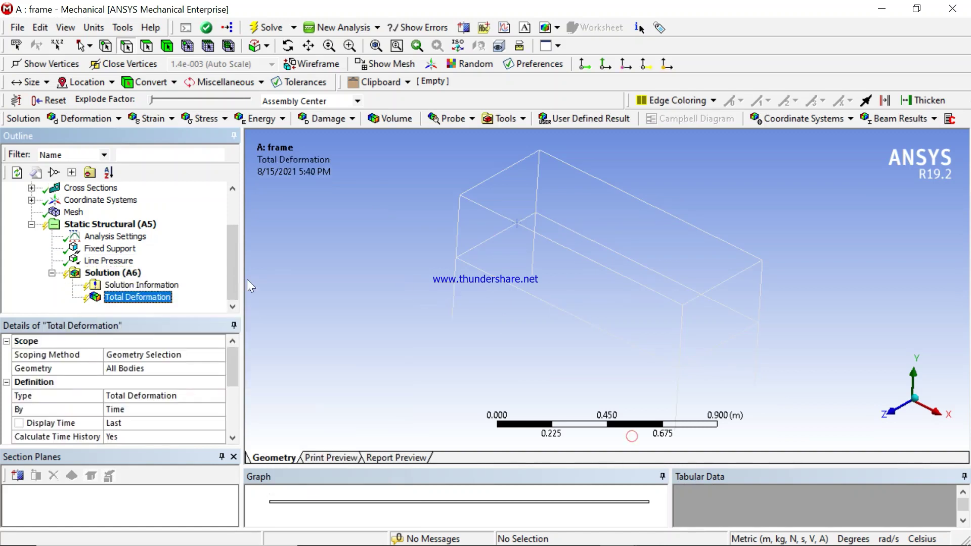
Add a Beam Tool for all line bodies to the solution and solve the analysis.
right_click(106, 274)
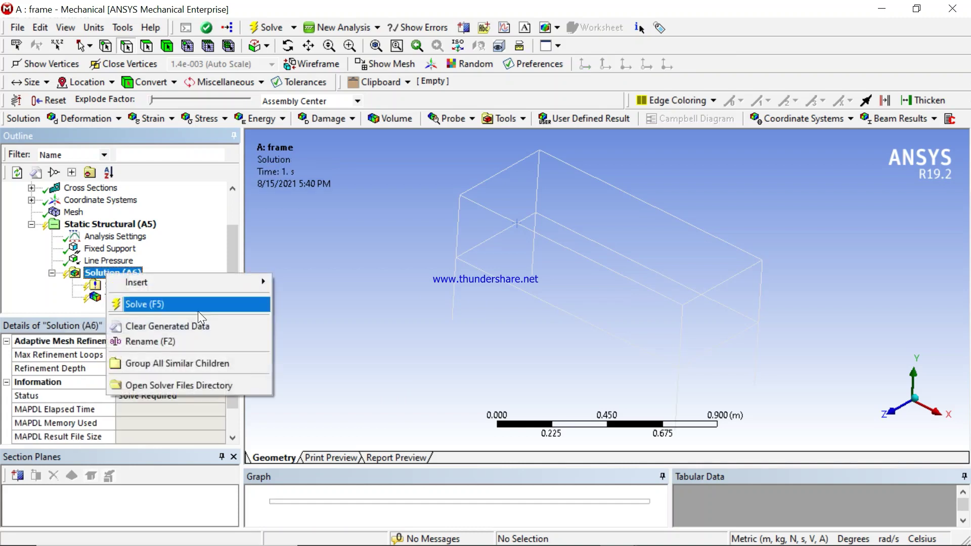
mouse_move(170, 279)
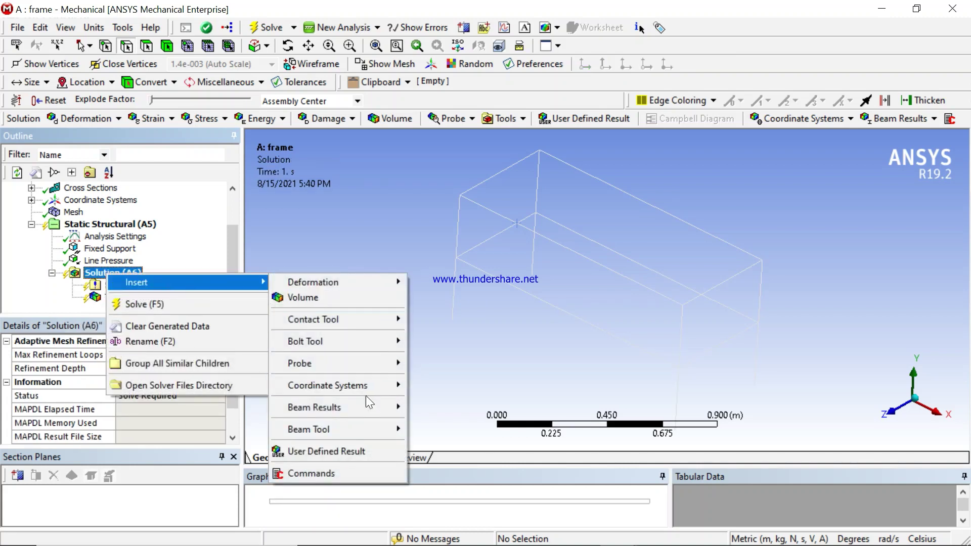
mouse_move(365, 428)
click(425, 429)
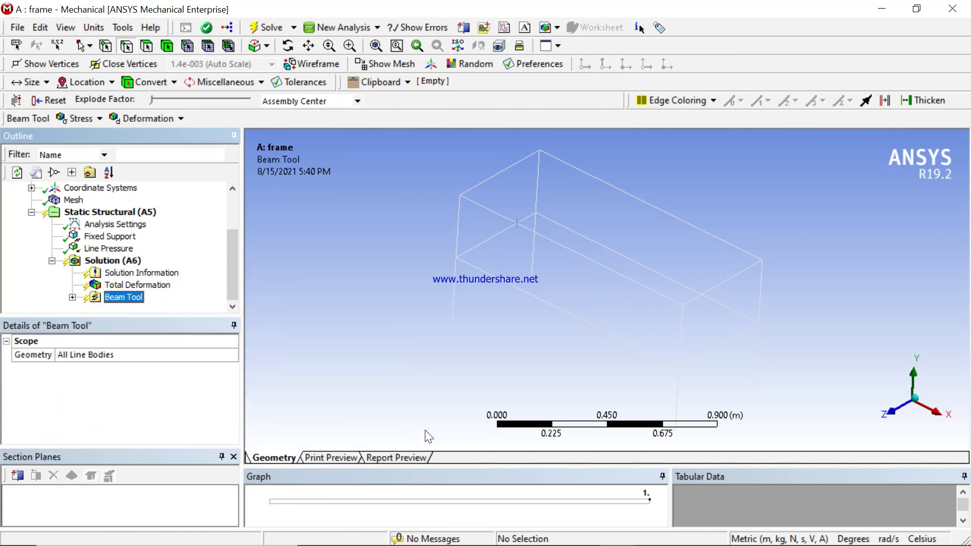
right_click(113, 262)
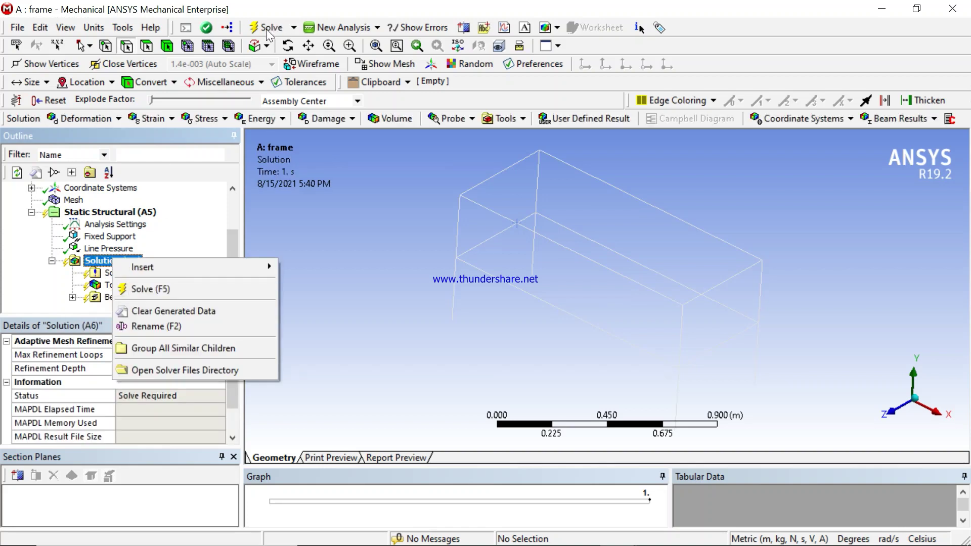
click(165, 290)
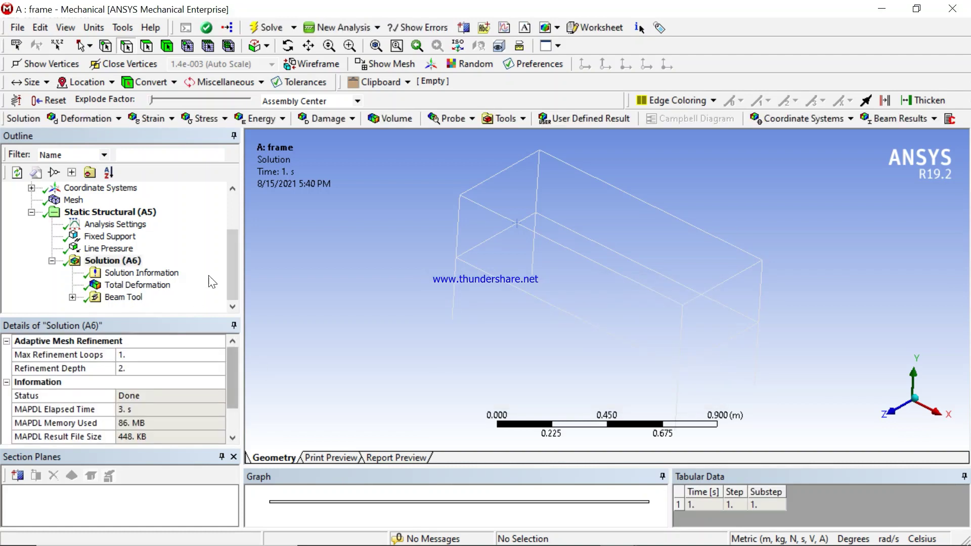
Examine the total deformation result, followed by the Beam Tool's direct, minimum combined and maximum combined stress plots.
click(133, 286)
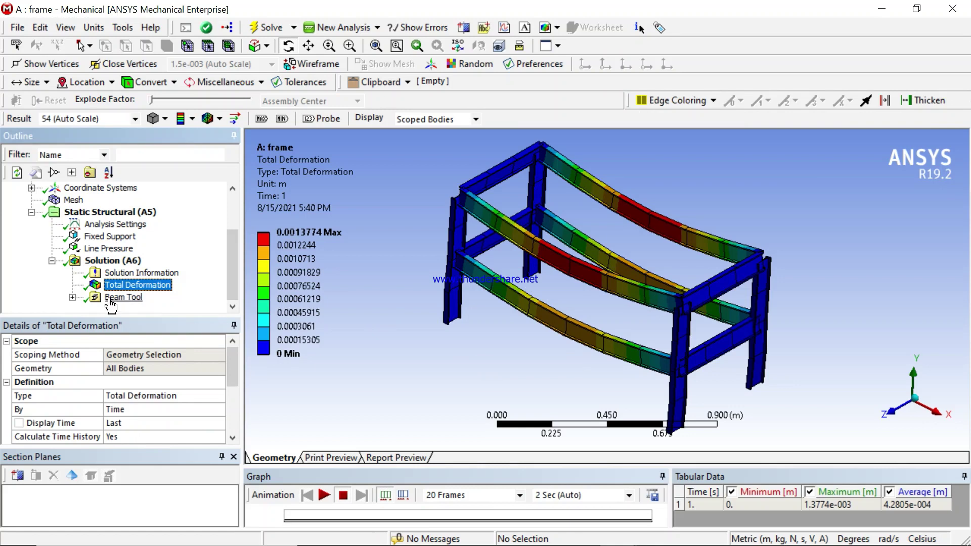
click(73, 297)
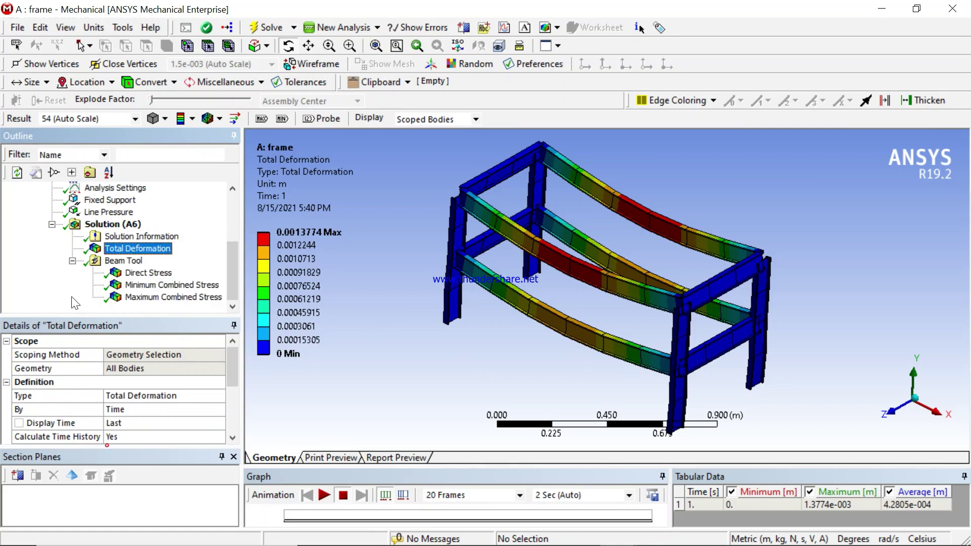
click(146, 274)
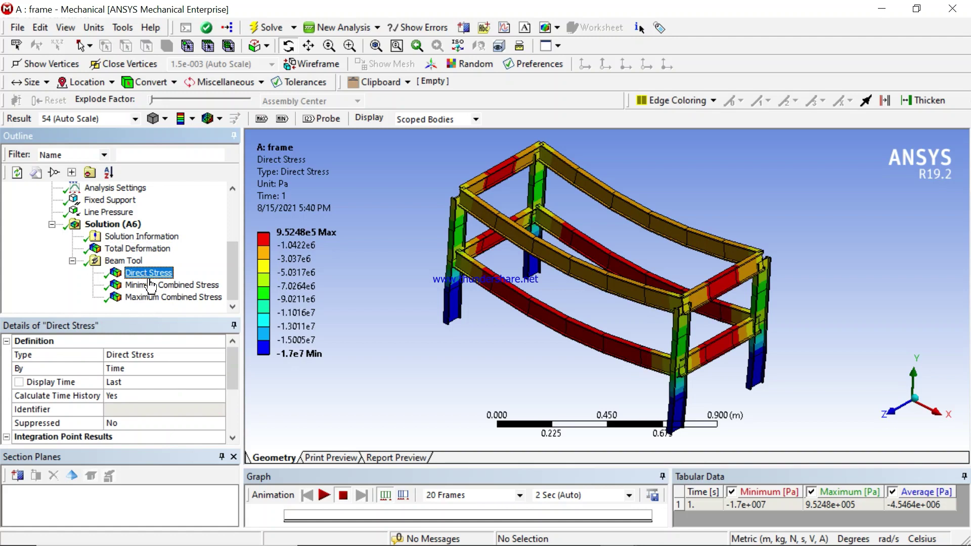
click(153, 285)
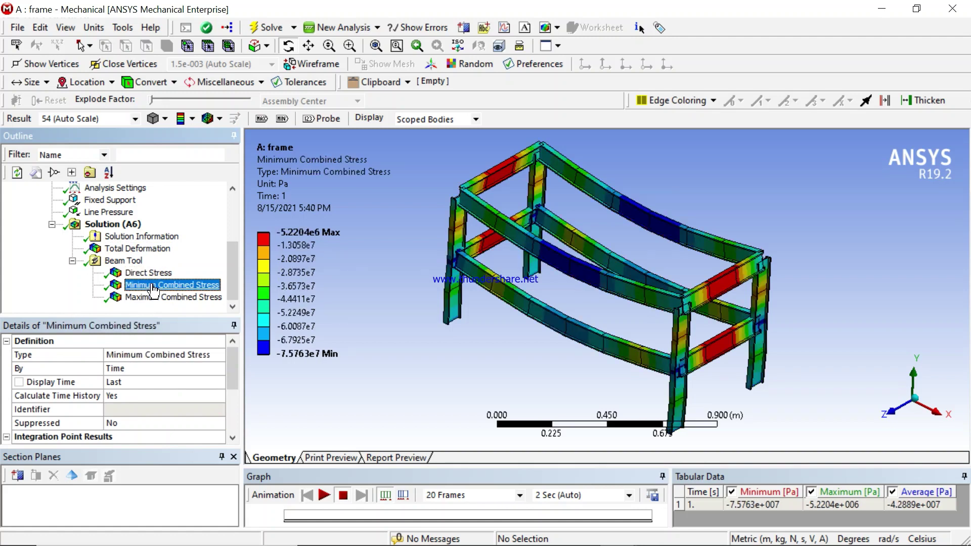
click(173, 302)
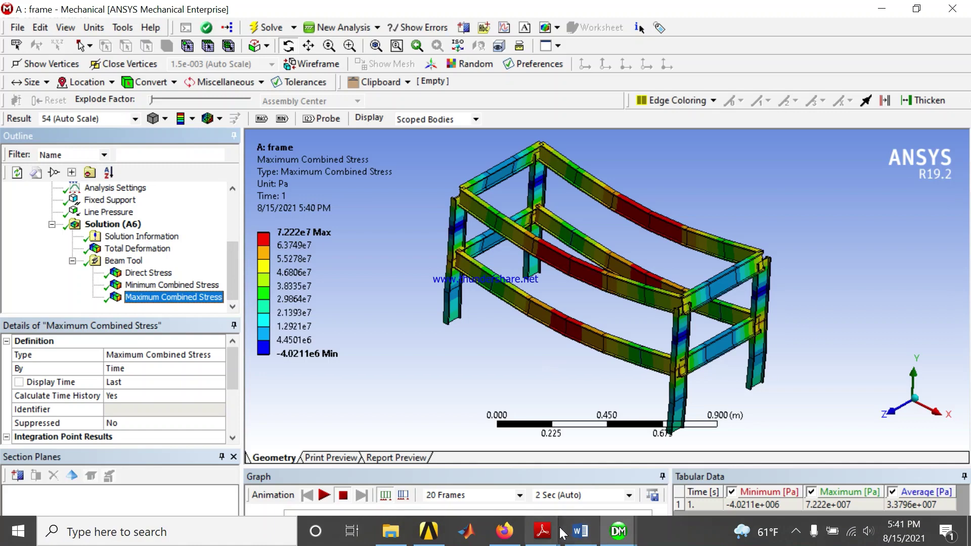
Review the problem statement's frame and 6 kN/m loading in the Word document, then the stress result in Mechanical and the frame geometry in DesignModeler.
mouse_move(583, 542)
click(561, 478)
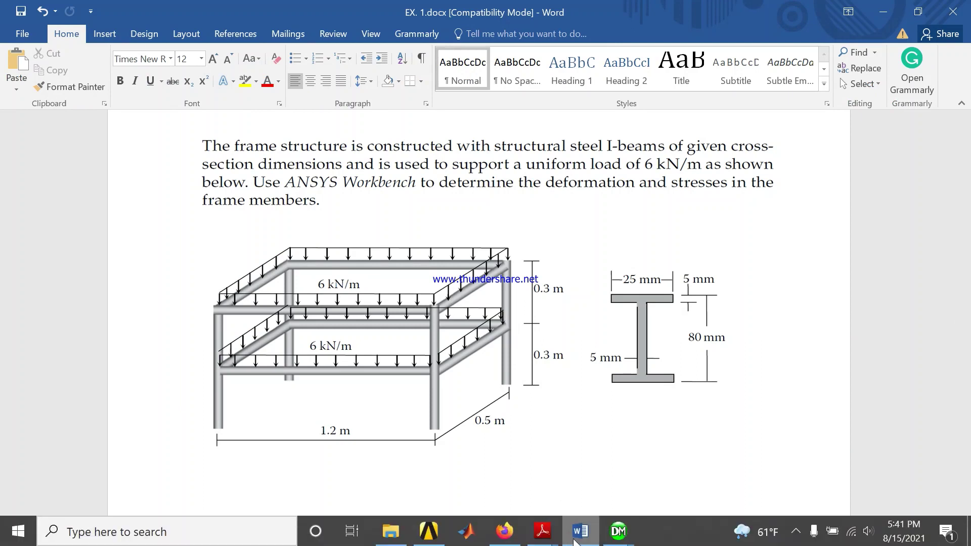
mouse_move(618, 537)
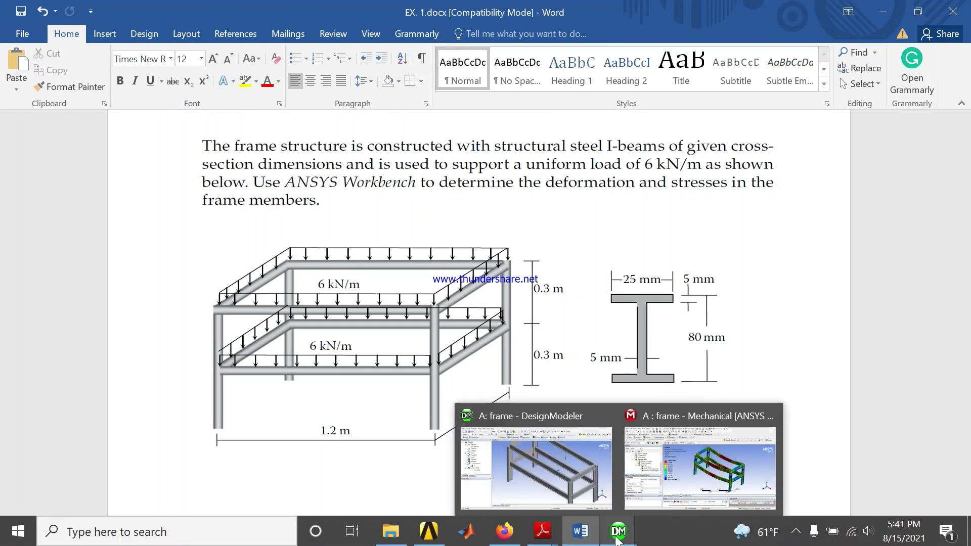
click(733, 459)
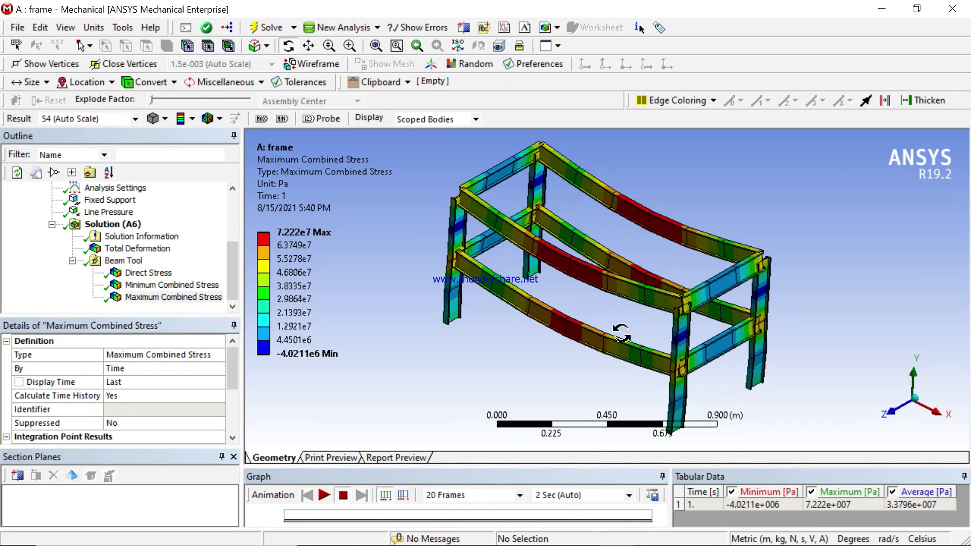
mouse_move(619, 541)
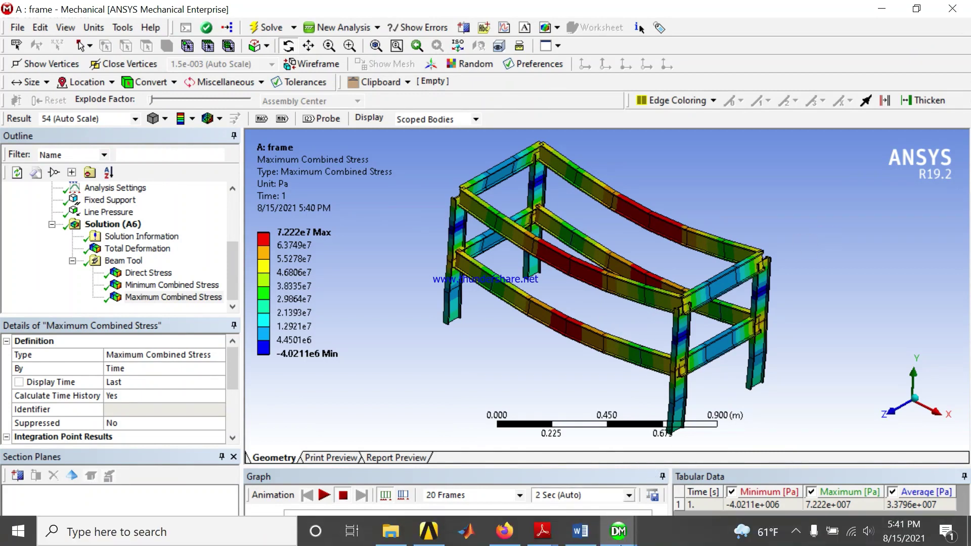
click(534, 470)
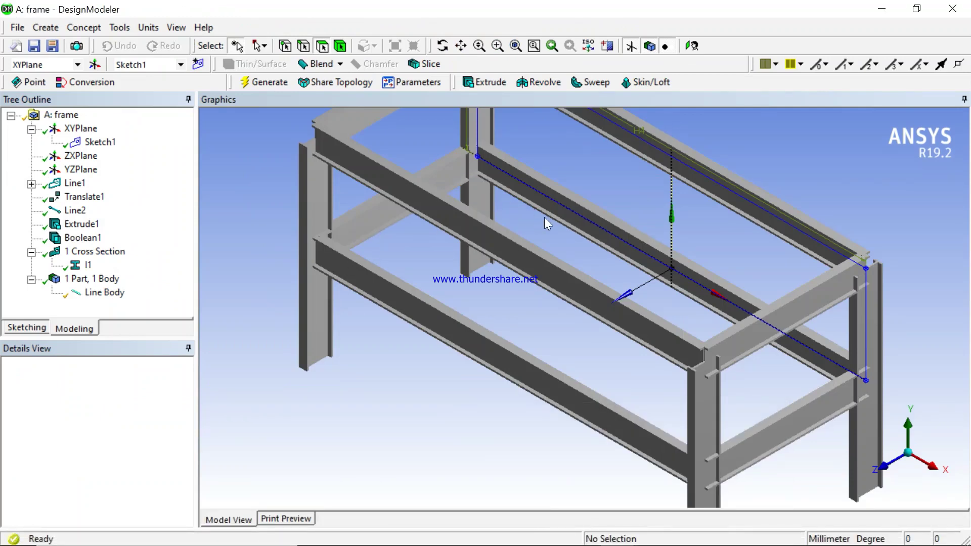
scroll(551, 214, down, 2)
scroll(551, 214, up, 5)
scroll(551, 215, down, 5)
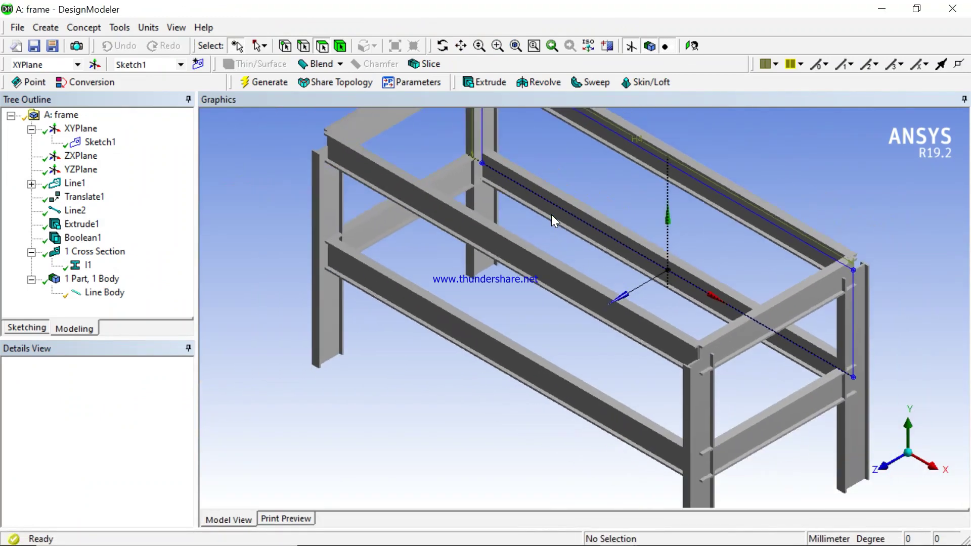
scroll(551, 214, down, 2)
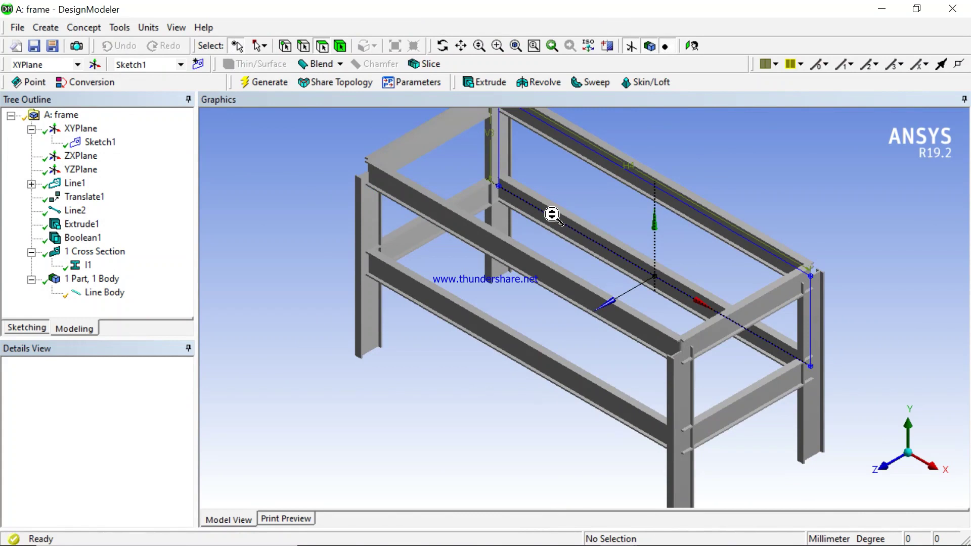
scroll(589, 207, down, 1)
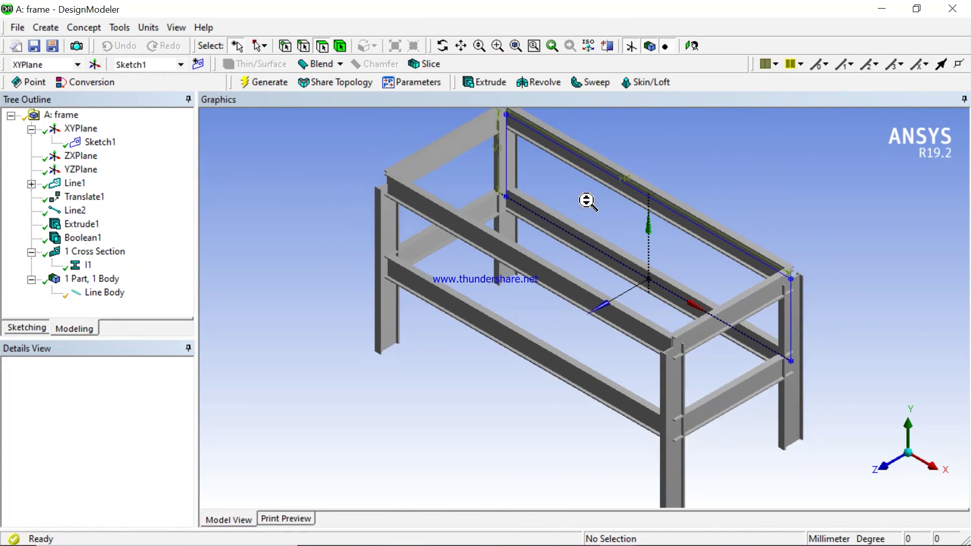
Switch to Workbench and duplicate the static structural system named frame.
mouse_move(462, 541)
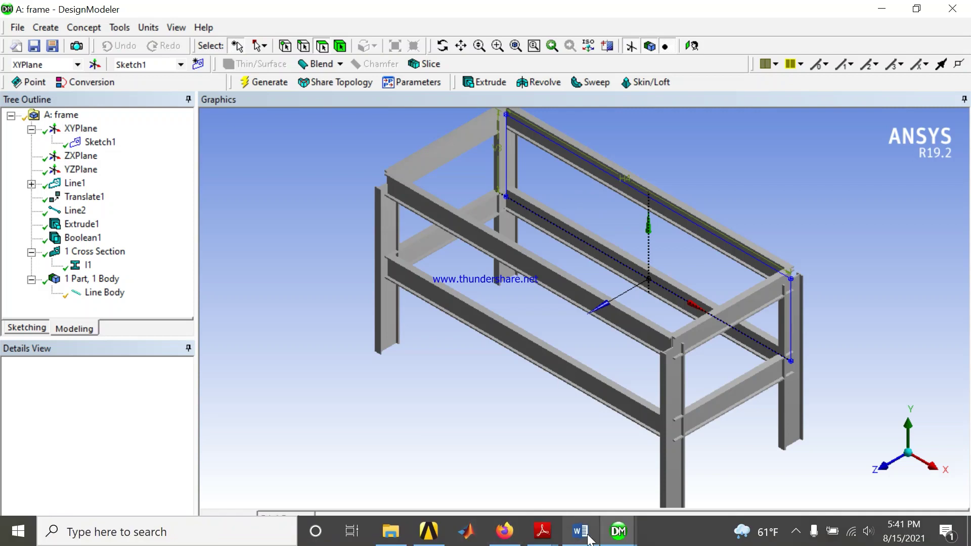
click(419, 532)
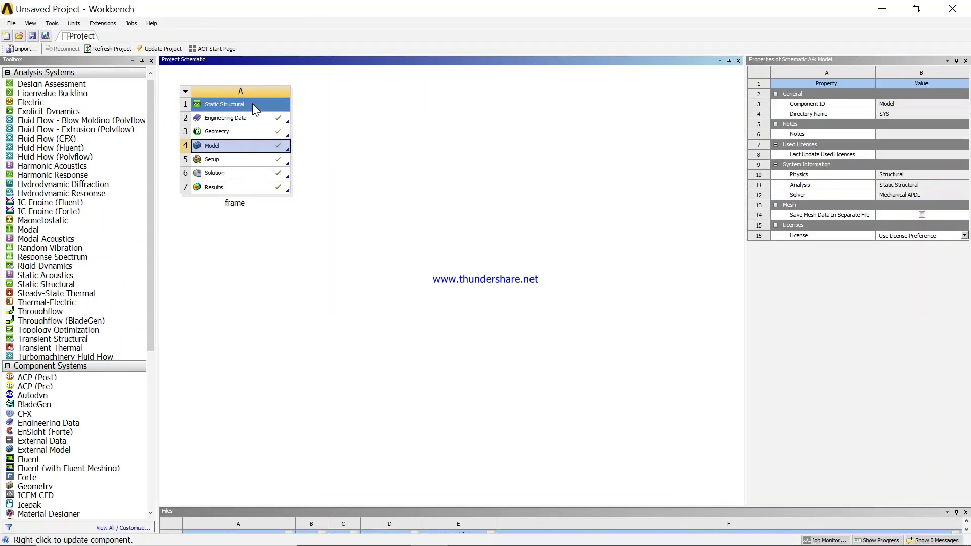
right_click(253, 104)
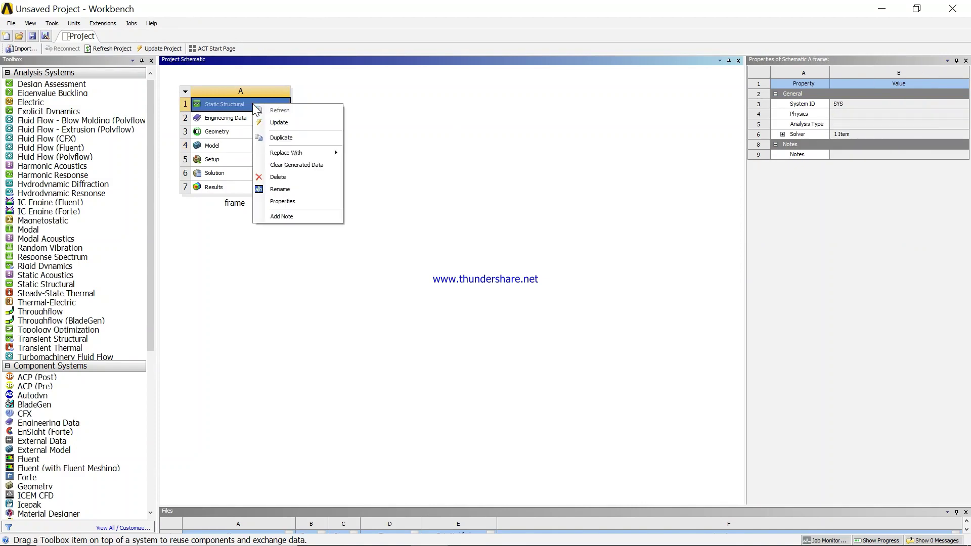
click(291, 137)
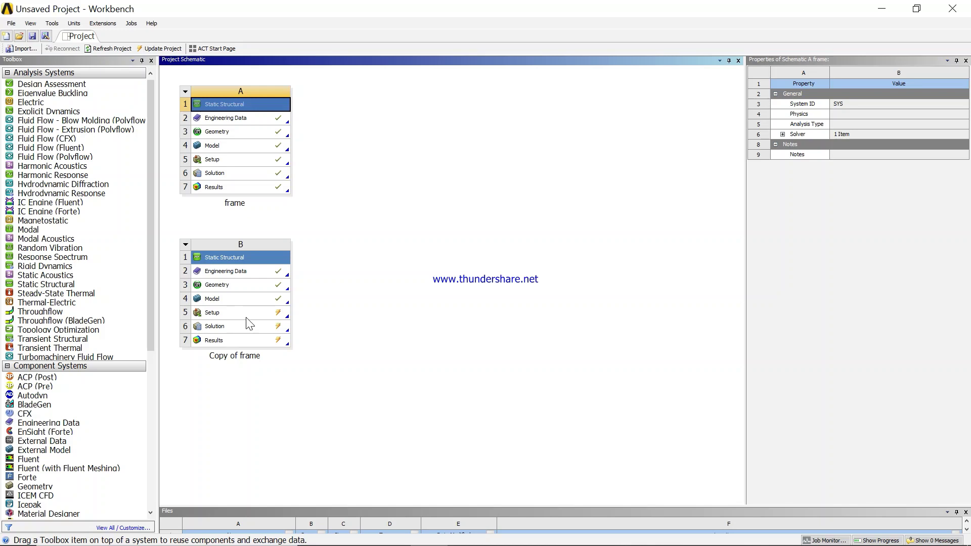
Open the geometry of the Copy of frame system for editing in DesignModeler.
click(245, 291)
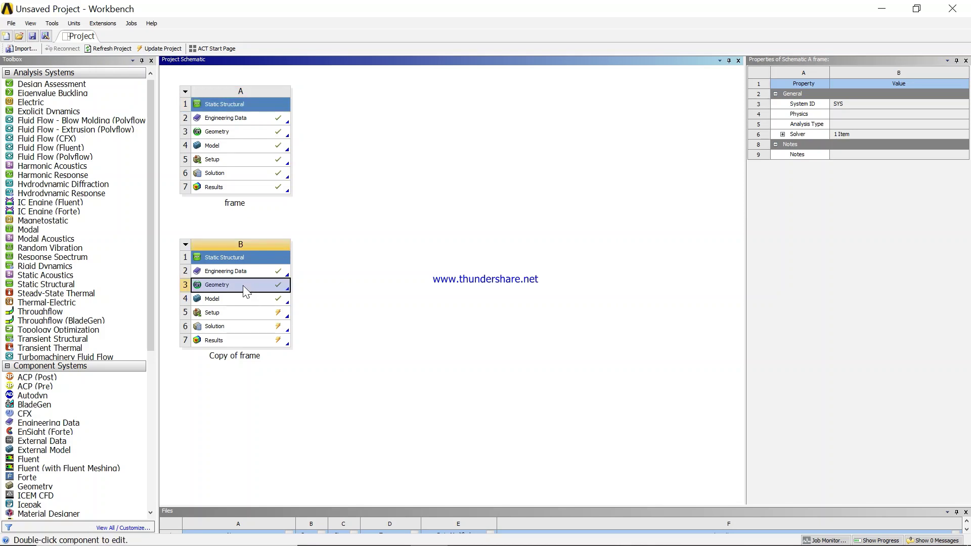
right_click(245, 290)
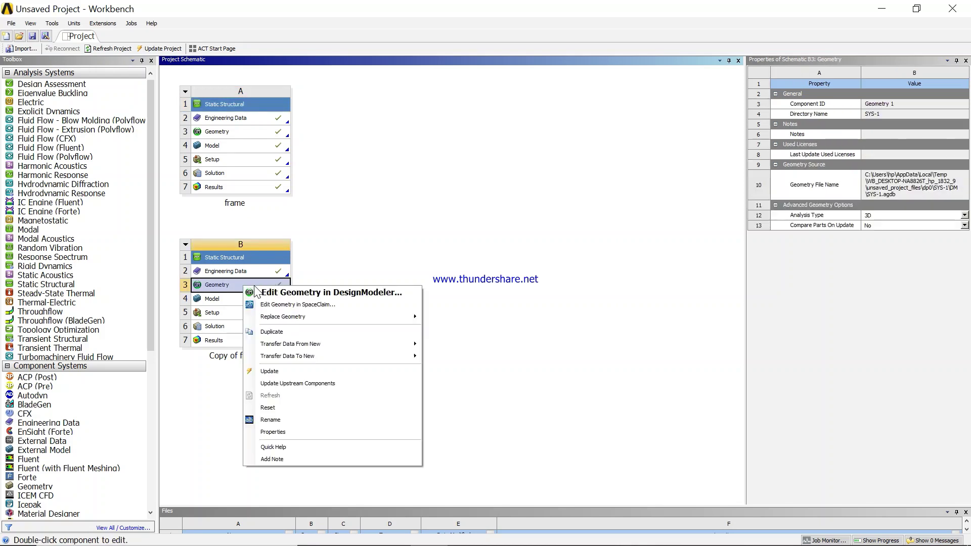
click(340, 296)
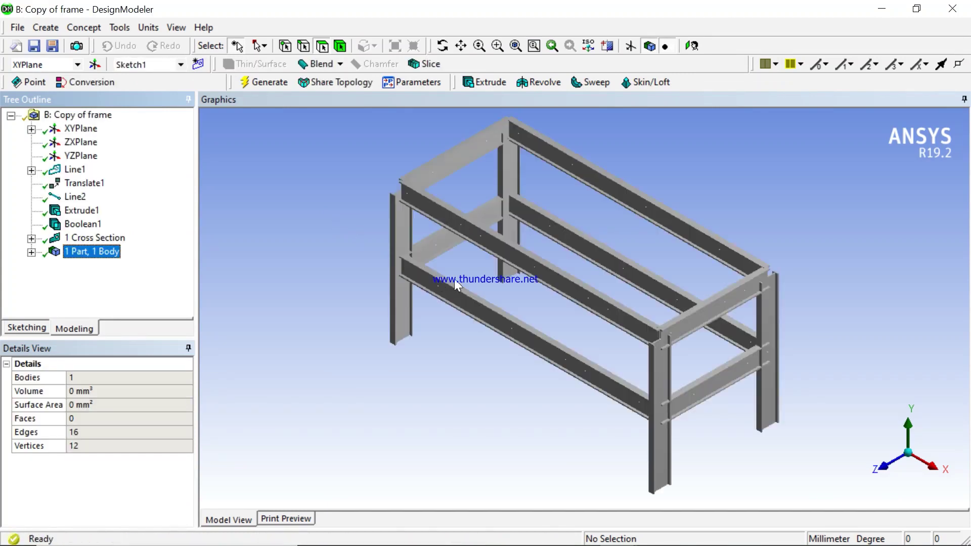
Turn off the display of the beam cross-section solids to show the frame as plain lines.
click(313, 255)
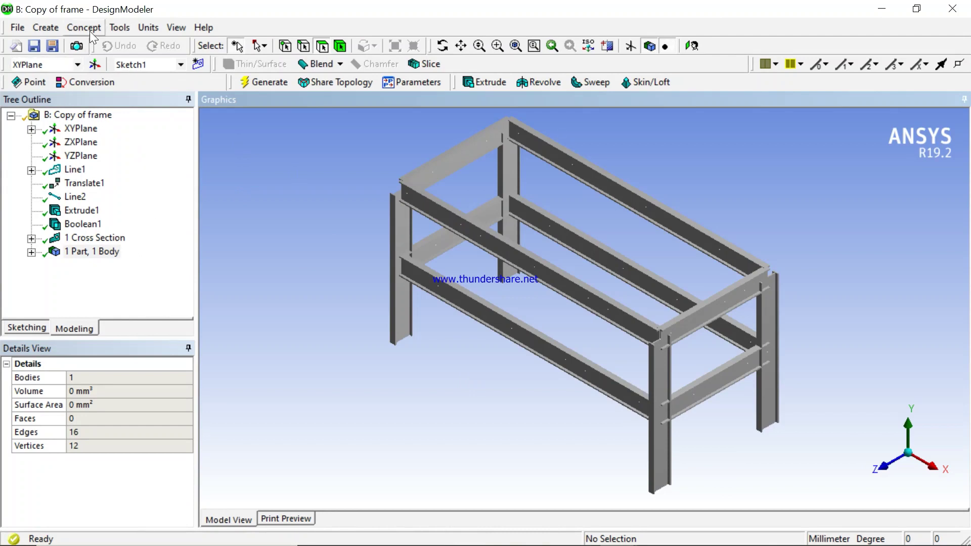
click(175, 26)
click(232, 190)
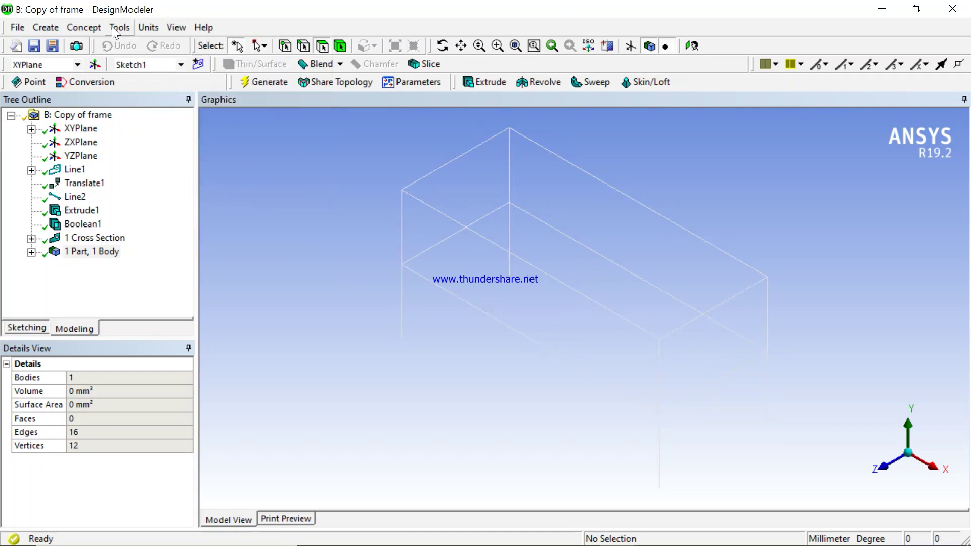
Generate a 20 mm thick surface from the four edges of the frame's upper rectangle using Surfaces From Edges.
click(98, 26)
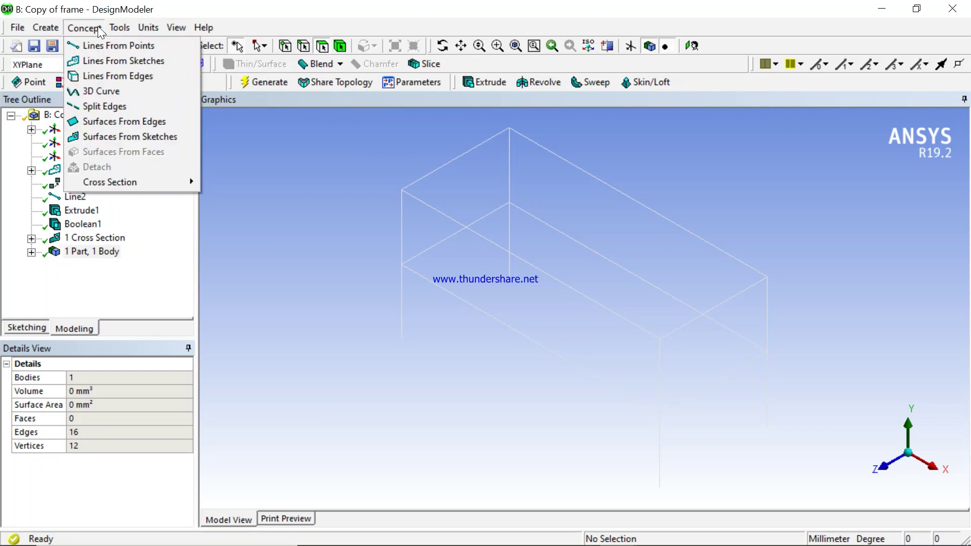
click(131, 122)
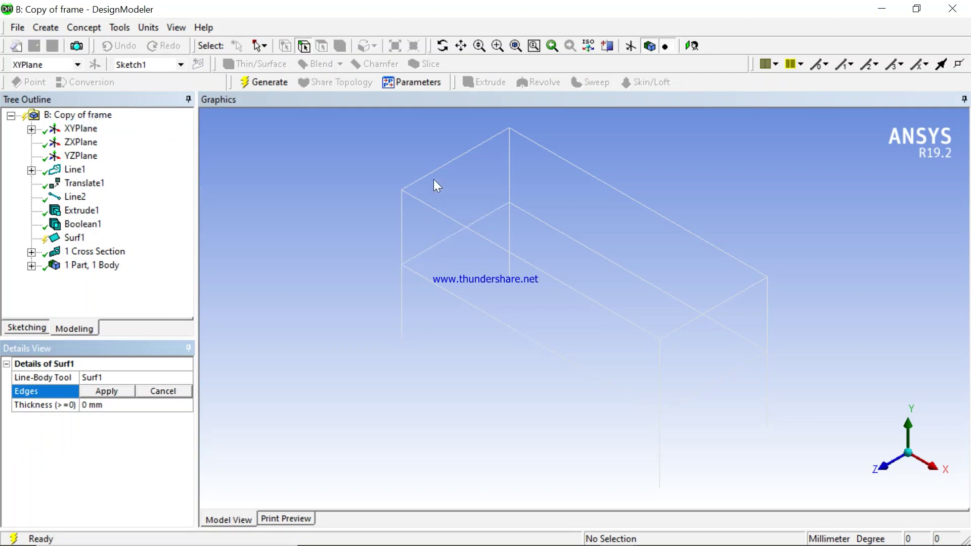
click(471, 160)
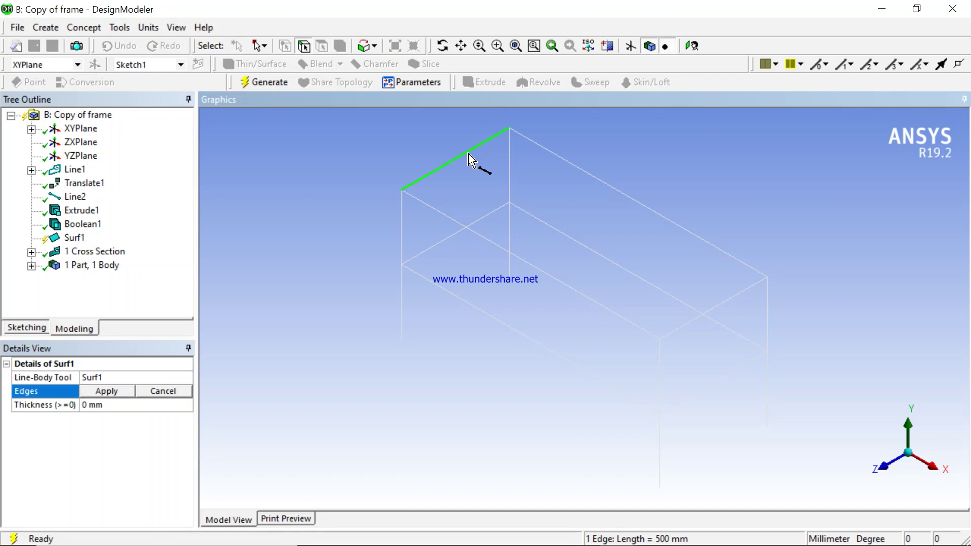
ctrl+click(565, 161)
ctrl+click(534, 265)
ctrl+click(715, 309)
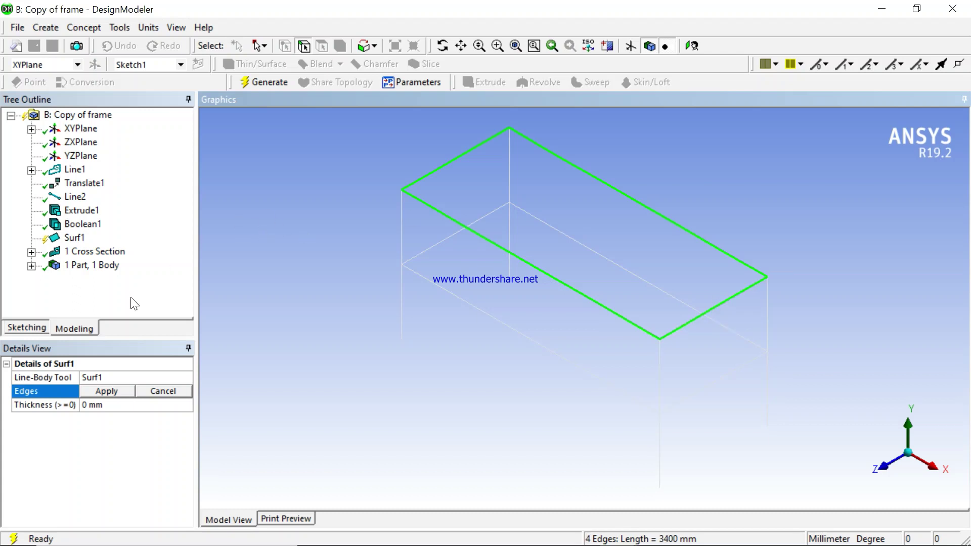
click(101, 405)
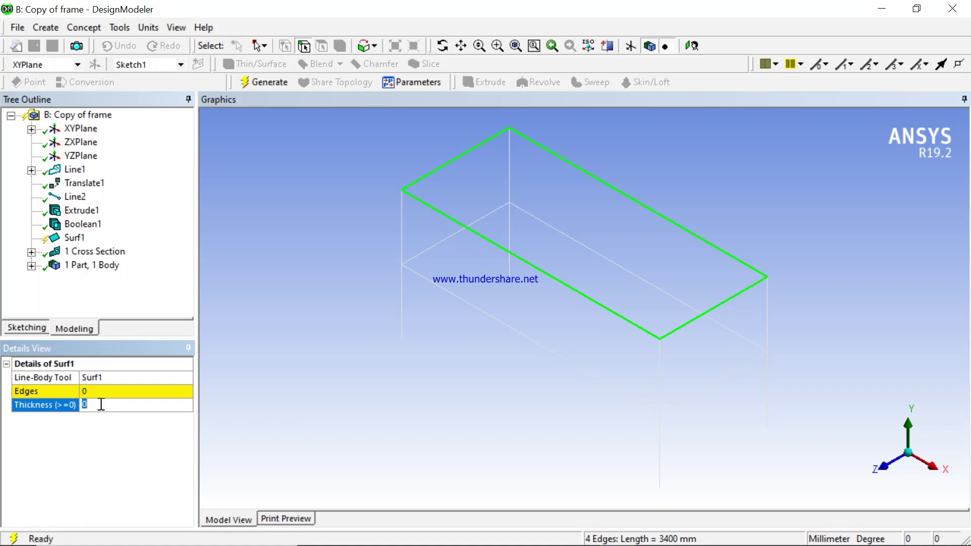
text(20)
key(Return)
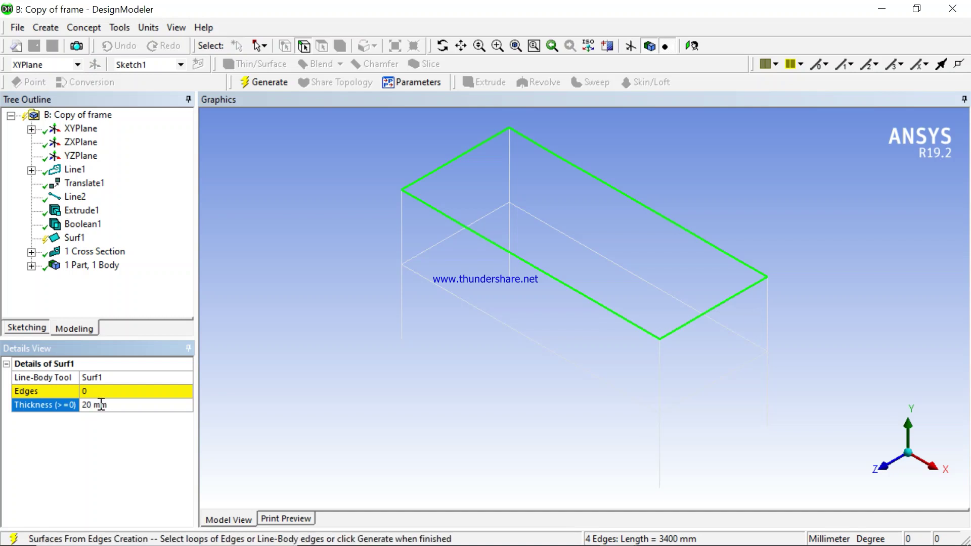
click(111, 392)
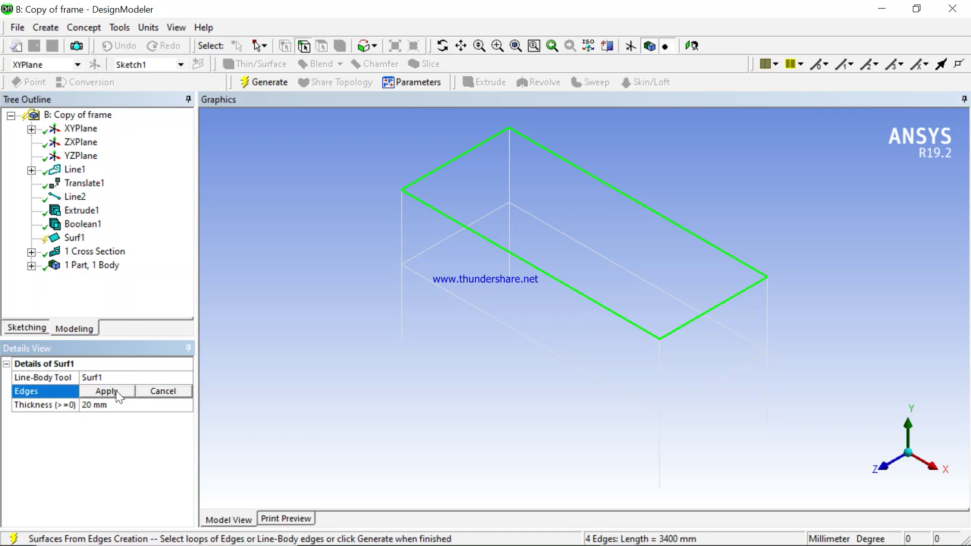
click(111, 392)
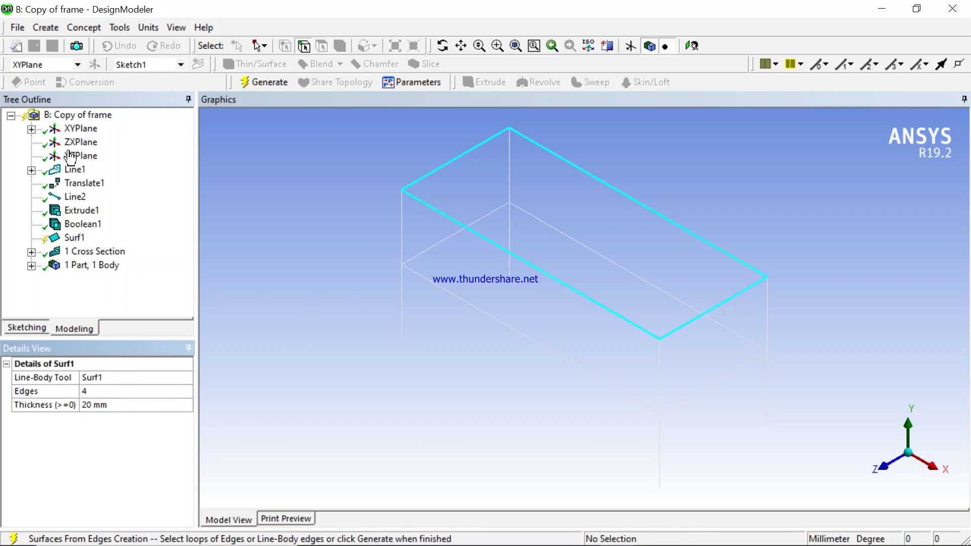
click(253, 81)
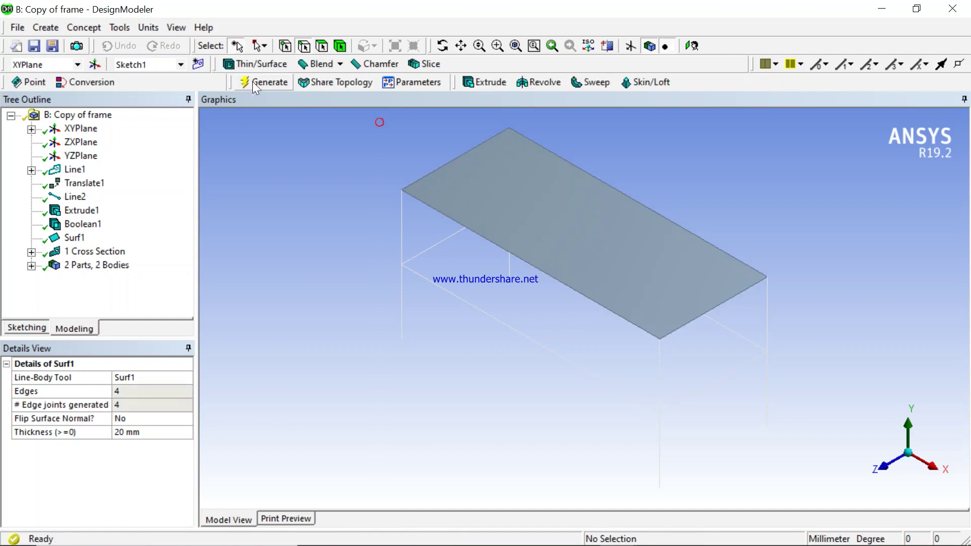
Start a second surface from edges and assign the four edges of the frame's lower rectangle as its boundary.
mouse_move(334, 213)
middle_down()
mouse_move(378, 145)
mouse_move(342, 192)
mouse_move(362, 193)
mouse_move(336, 195)
middle_up()
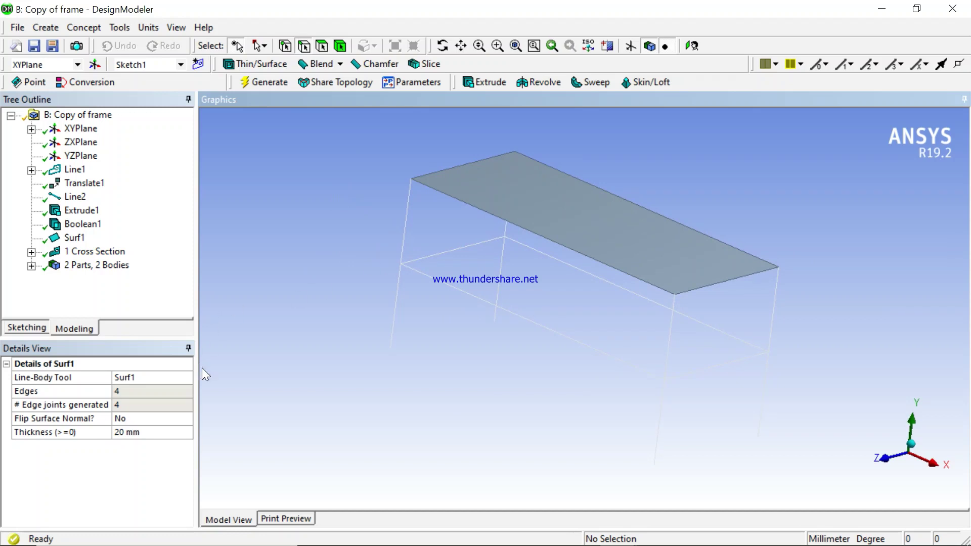
click(118, 27)
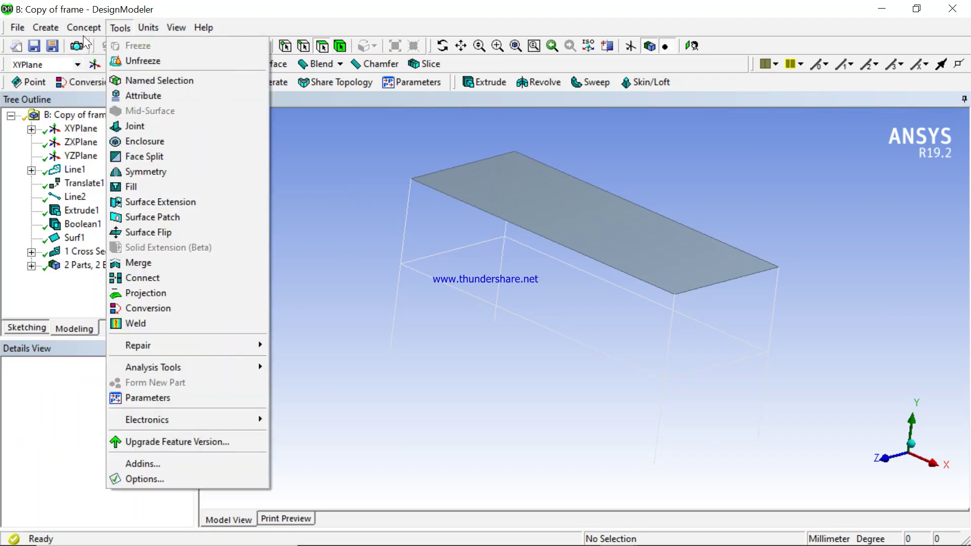
click(84, 28)
click(125, 122)
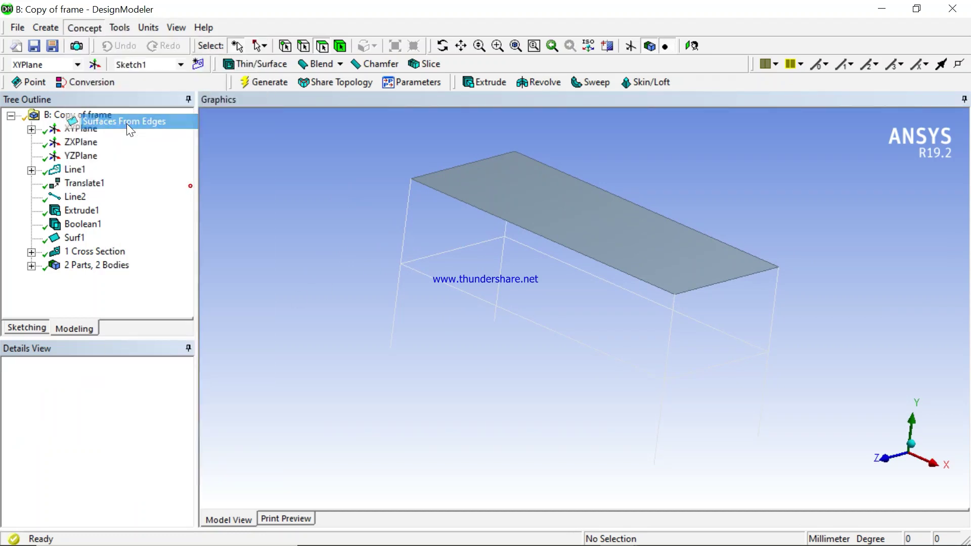
click(471, 247)
ctrl+click(540, 253)
ctrl+click(720, 366)
ctrl+click(590, 349)
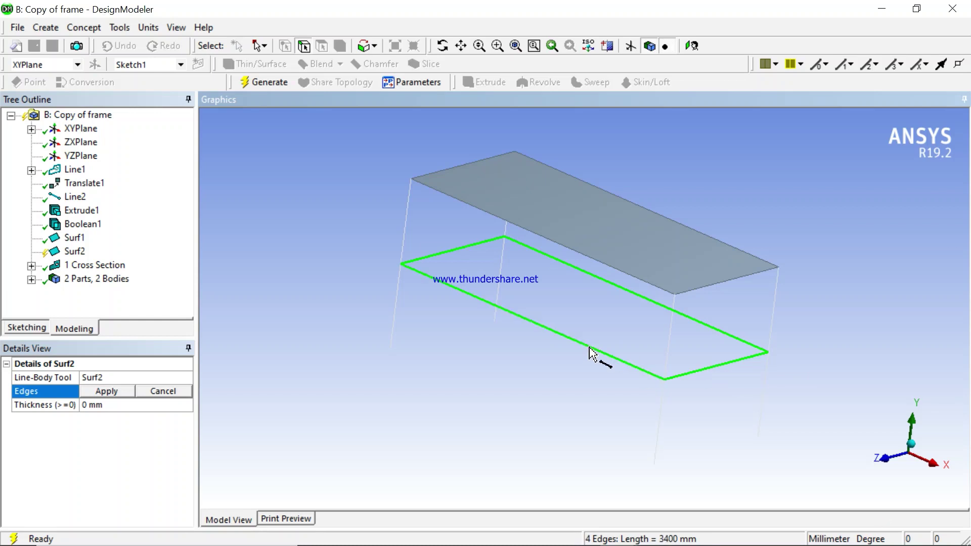
click(126, 393)
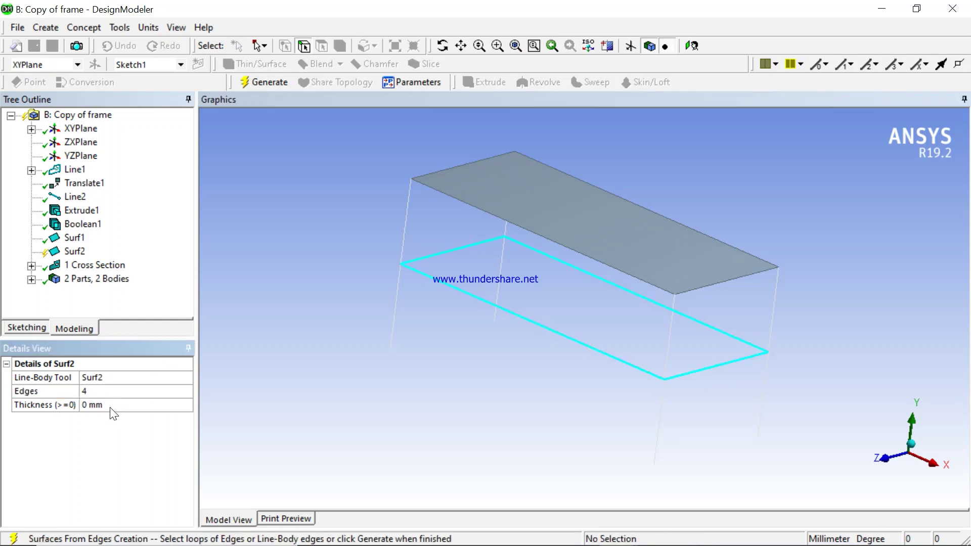
Set the lower surface's thickness to 20 mm and generate it.
click(104, 405)
text(20)
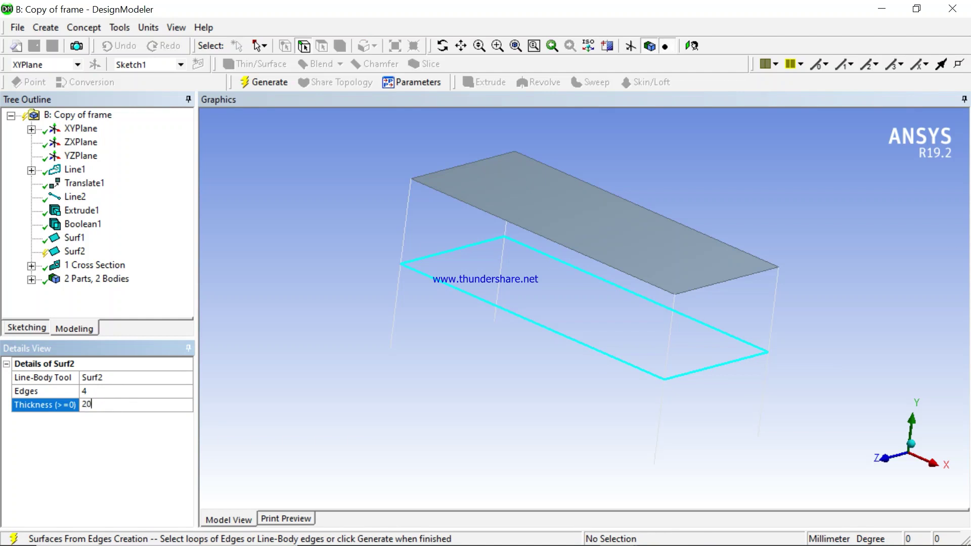
text(mm)
key(Escape)
click(93, 408)
text(20)
key(Return)
click(281, 83)
Expand the model's parts and bodies list and view both surfaces from a rotated angle.
mouse_move(356, 395)
middle_down()
mouse_move(420, 362)
mouse_move(314, 371)
mouse_move(383, 383)
mouse_move(325, 381)
mouse_move(359, 378)
middle_up()
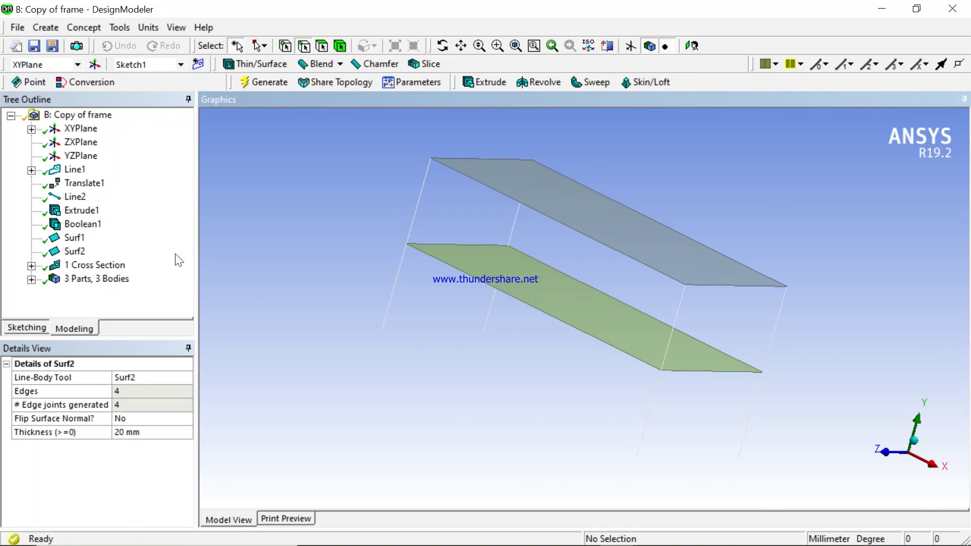
click(32, 279)
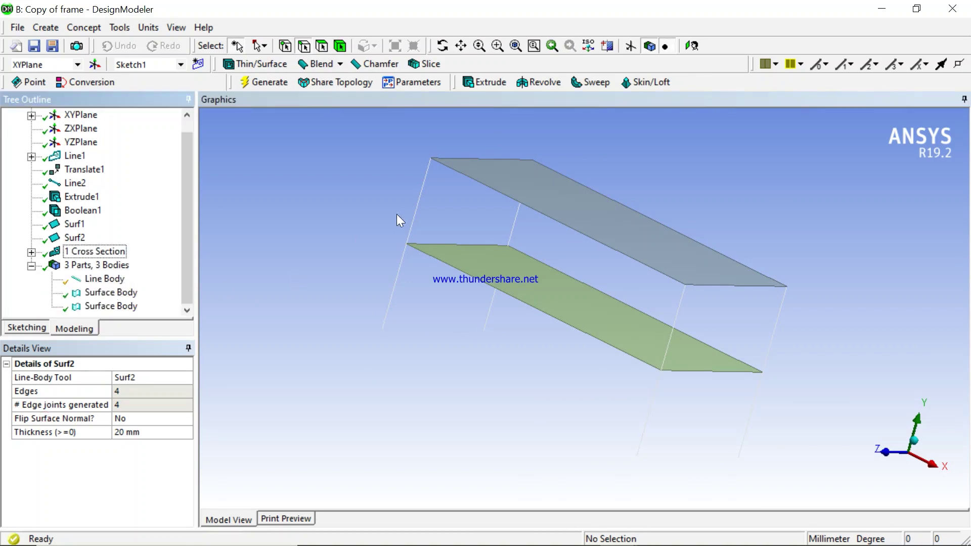
middle_drag(361, 162, 354, 168)
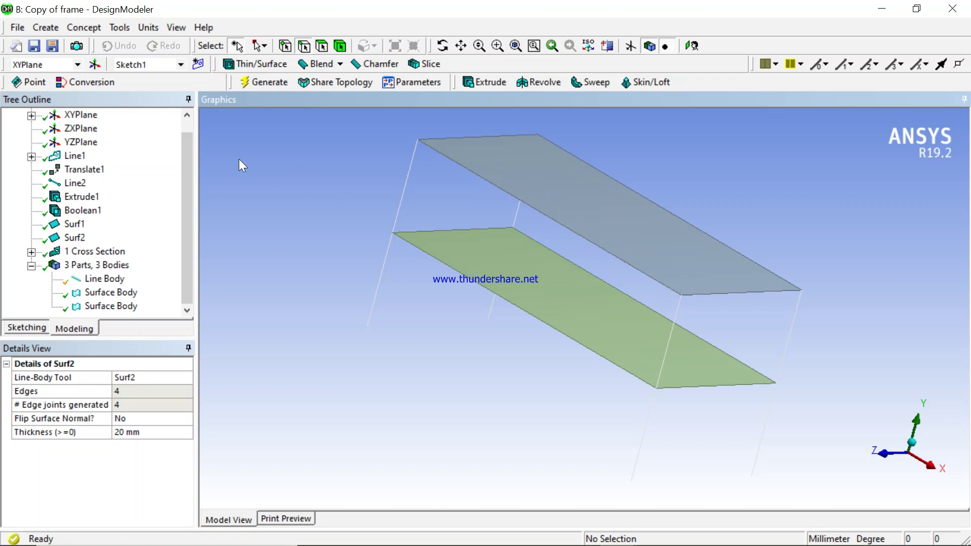
Inspect the line body and both surface bodies individually in the model's body list.
middle_drag(357, 169, 364, 177)
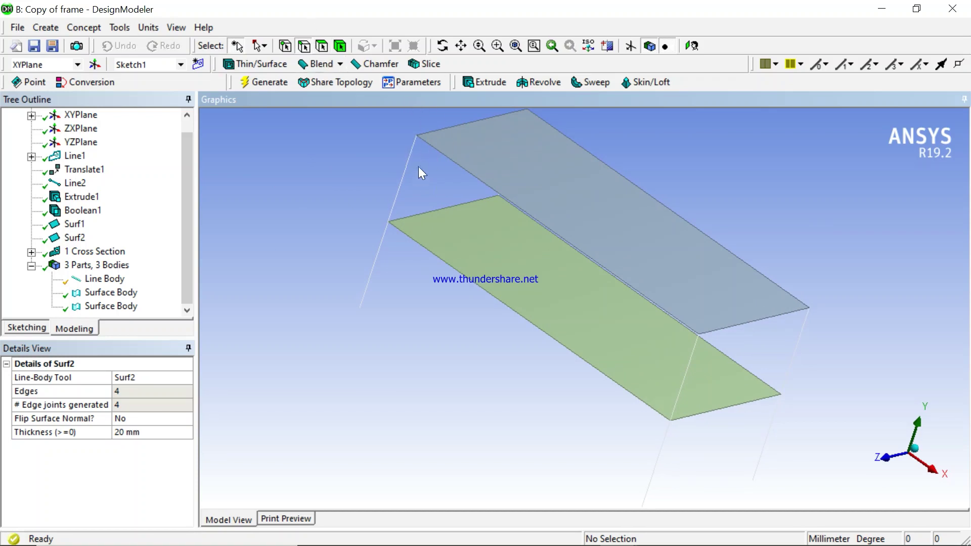
click(105, 281)
click(113, 296)
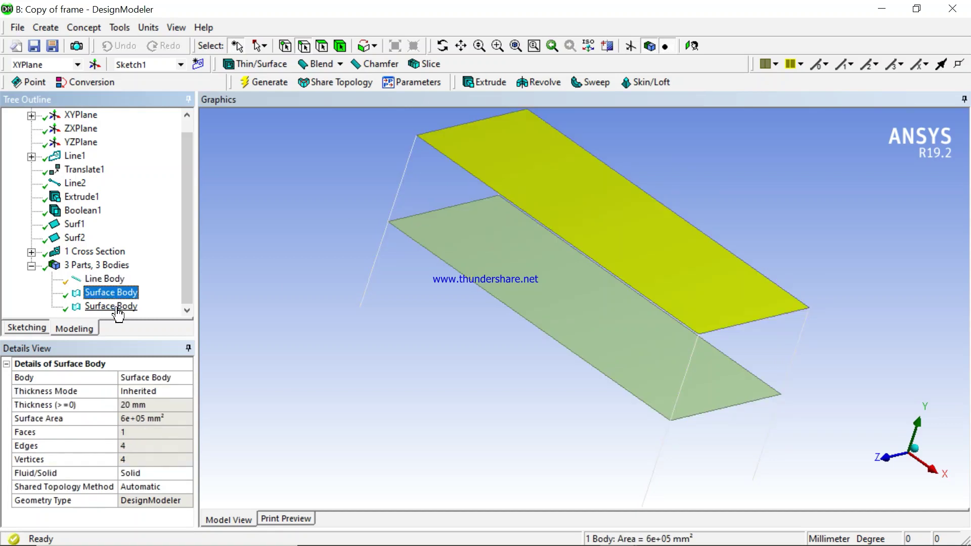
click(114, 307)
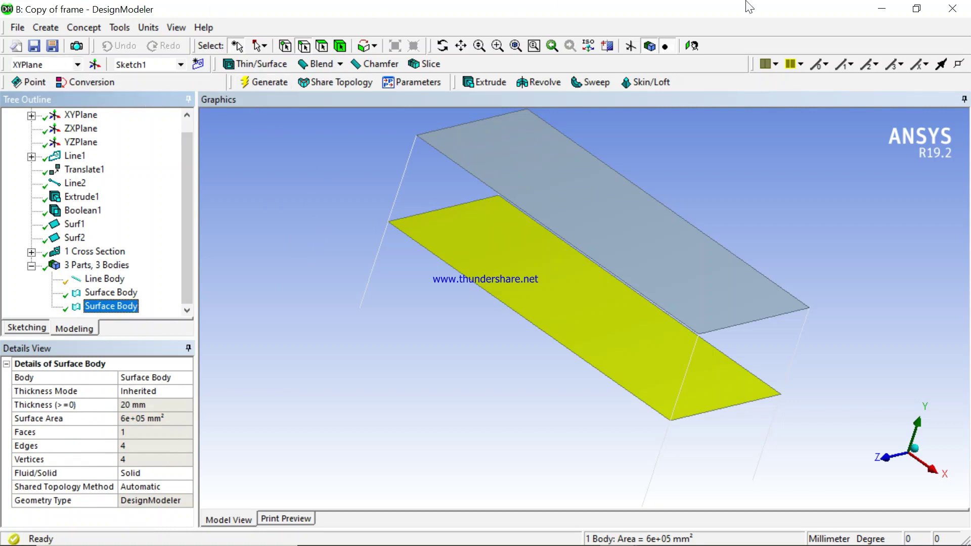
Open the model of the copied frame system in Mechanical, reading in the updated upstream geometry.
click(881, 11)
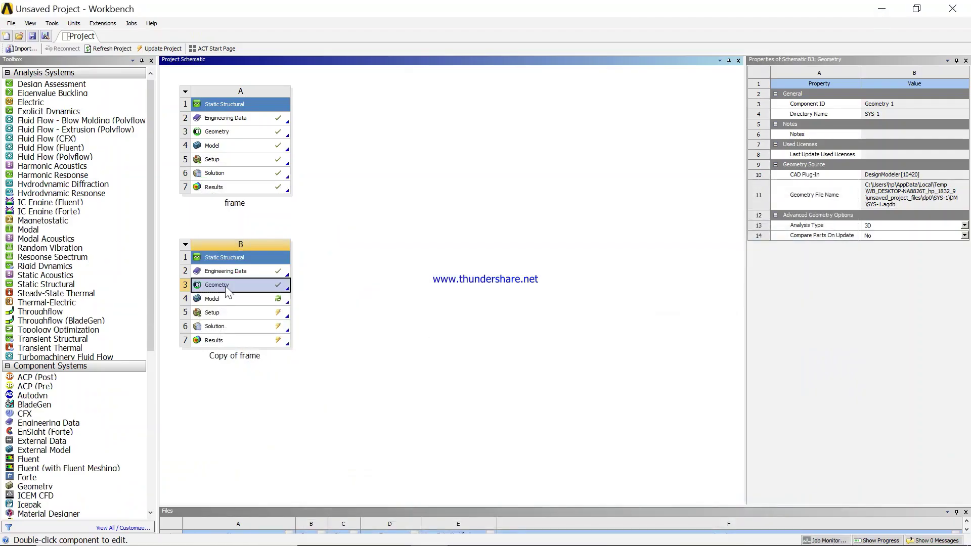
click(235, 303)
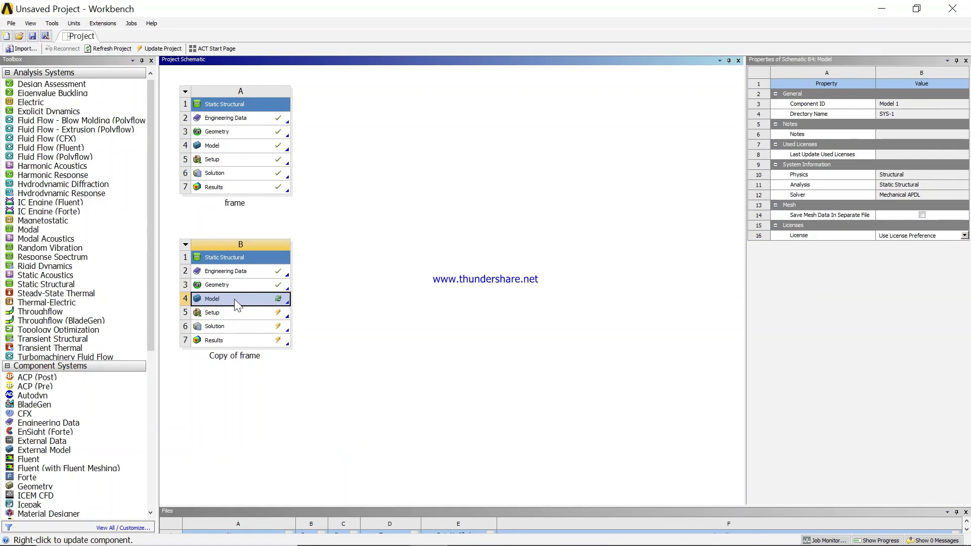
right_click(235, 302)
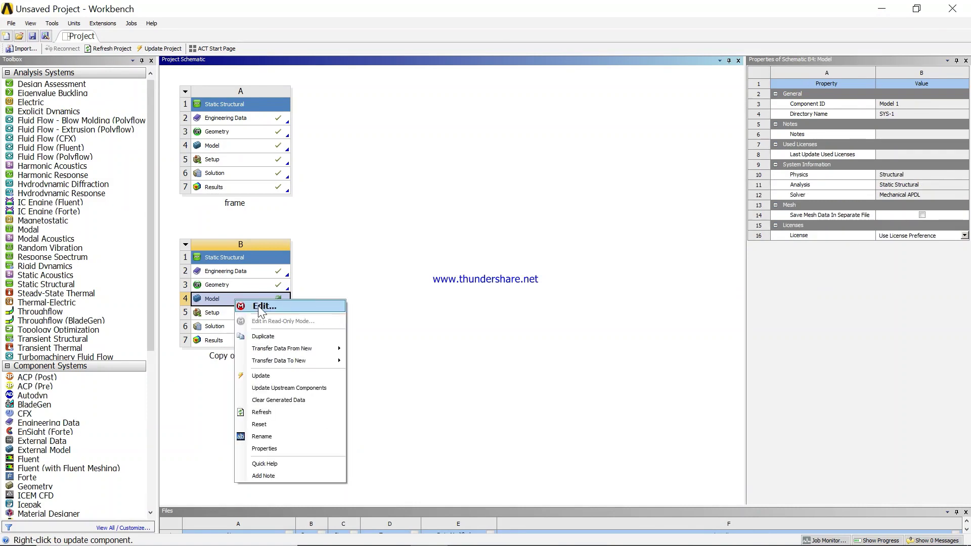
click(260, 307)
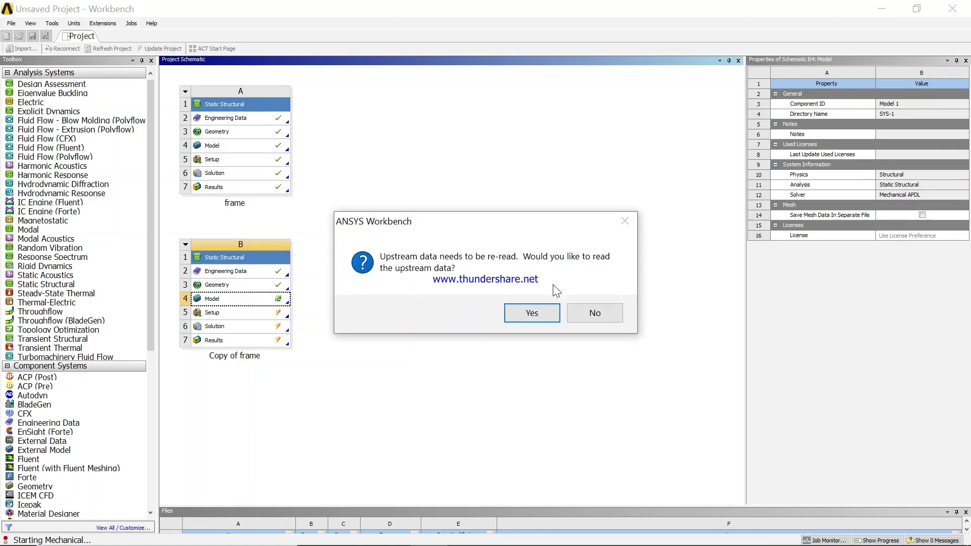
click(532, 313)
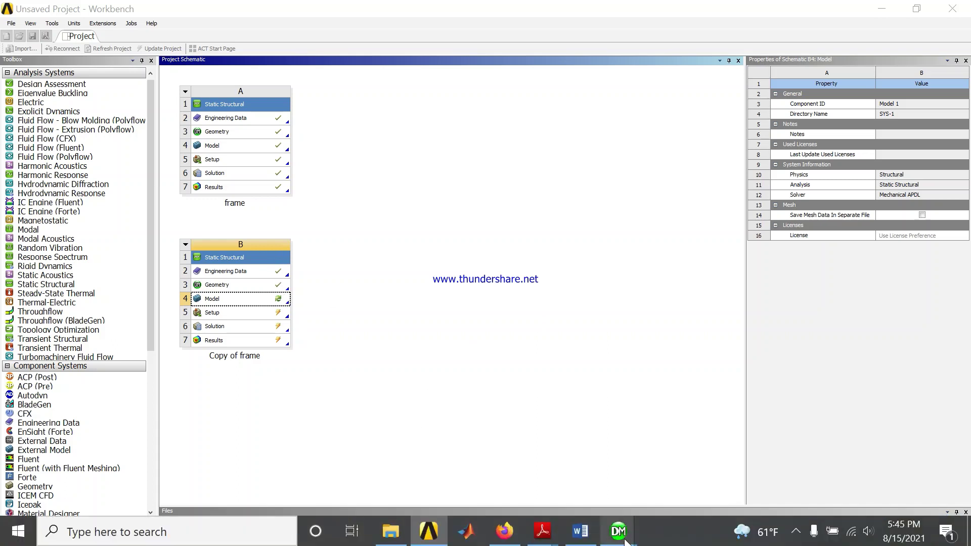
mouse_move(625, 537)
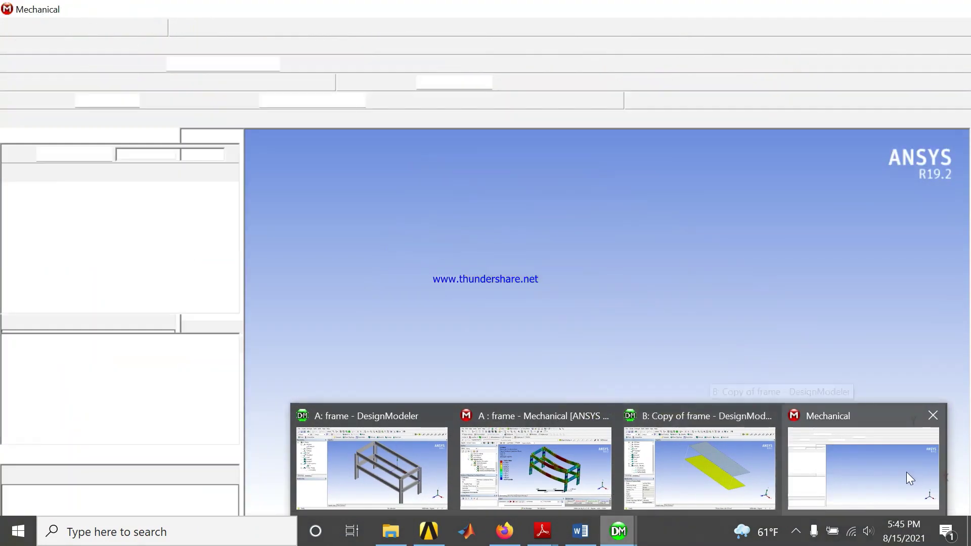
click(881, 472)
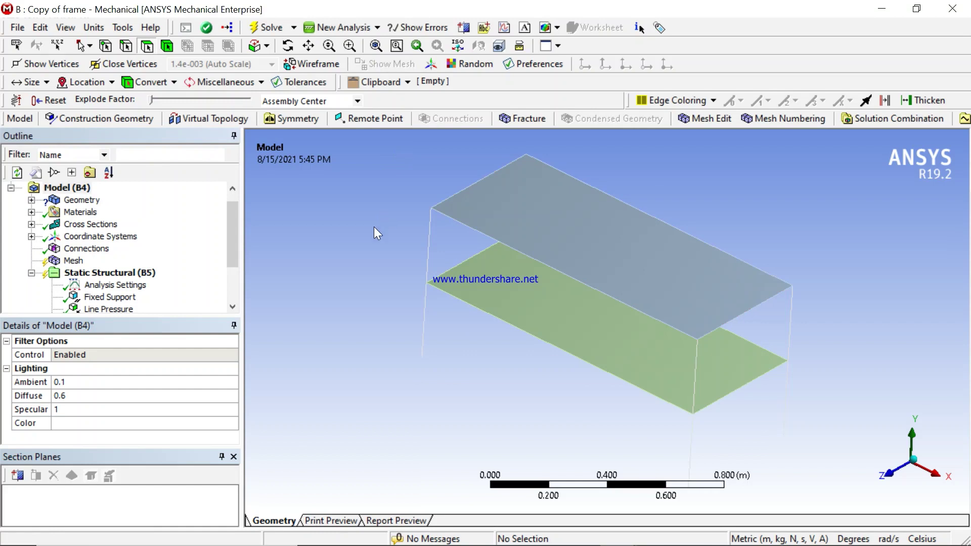
Review the line pressure and fixed support carried over to the copied static structural analysis.
drag(235, 252, 235, 263)
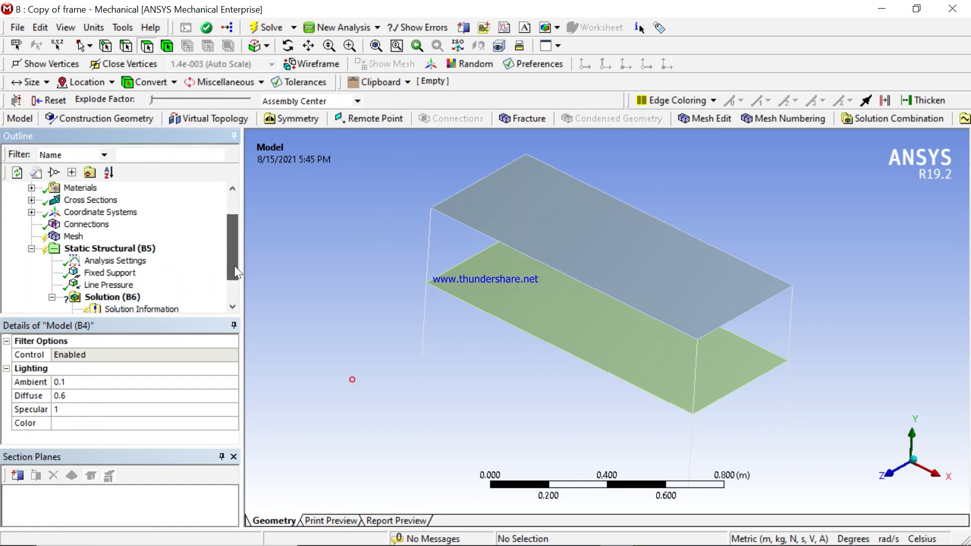
click(108, 285)
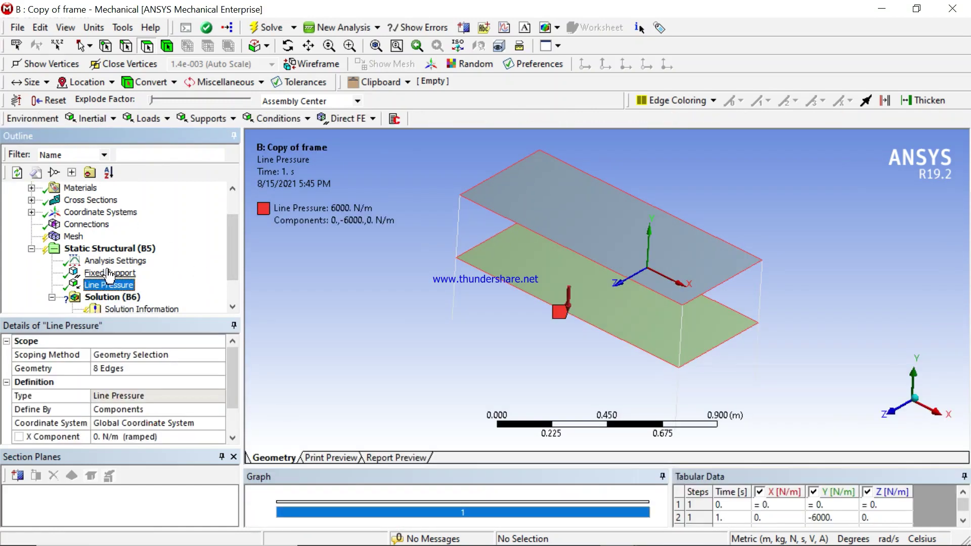
click(110, 274)
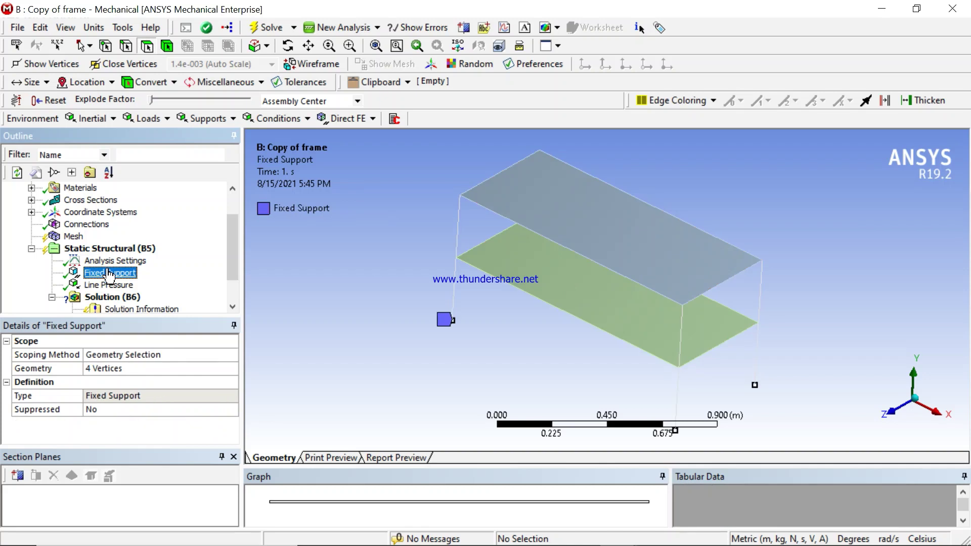
drag(231, 260, 235, 244)
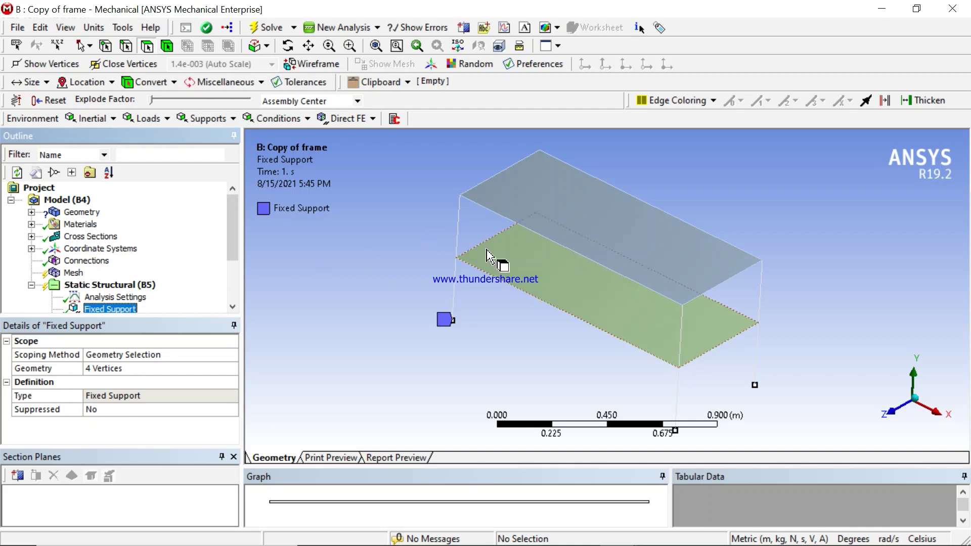
Expand the geometry and examine the properties of the line body and the two surface bodies.
click(31, 212)
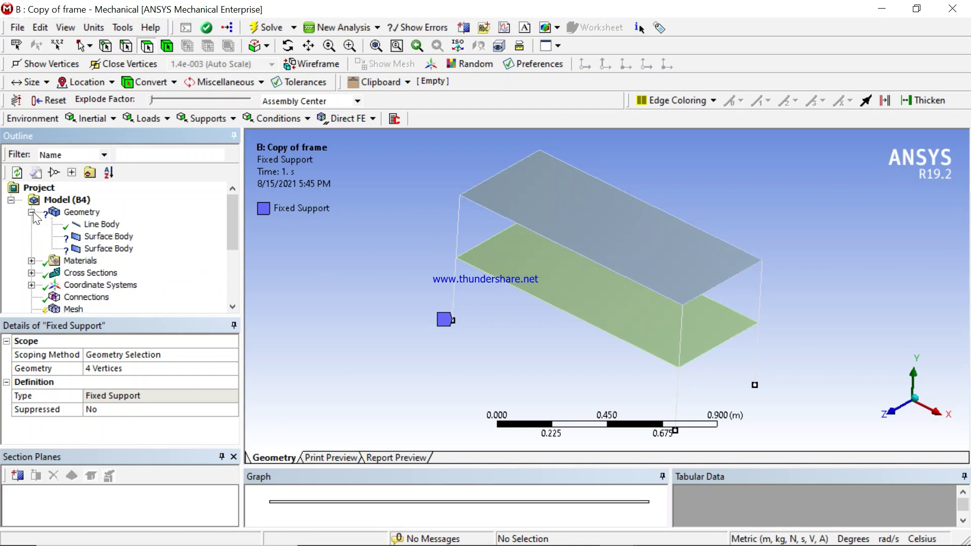
click(103, 226)
click(108, 237)
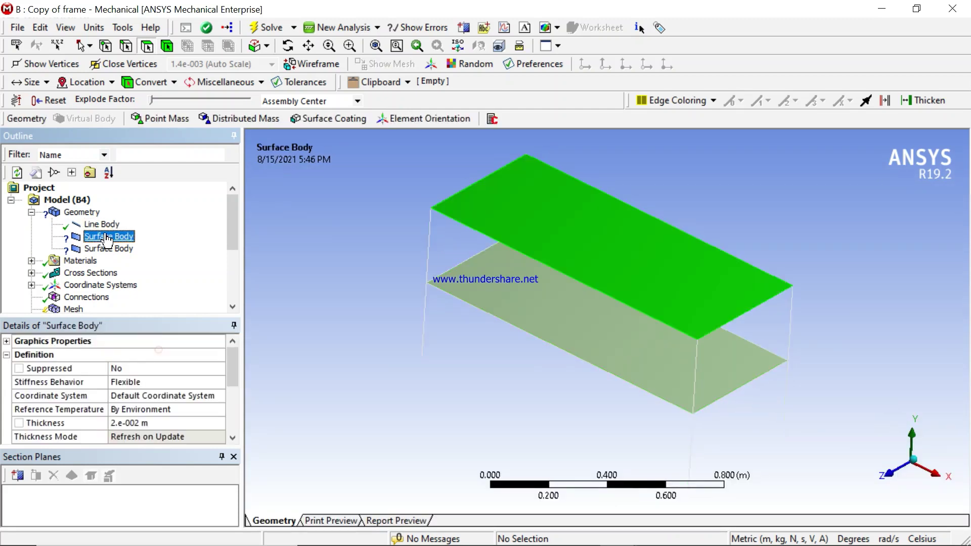
click(109, 248)
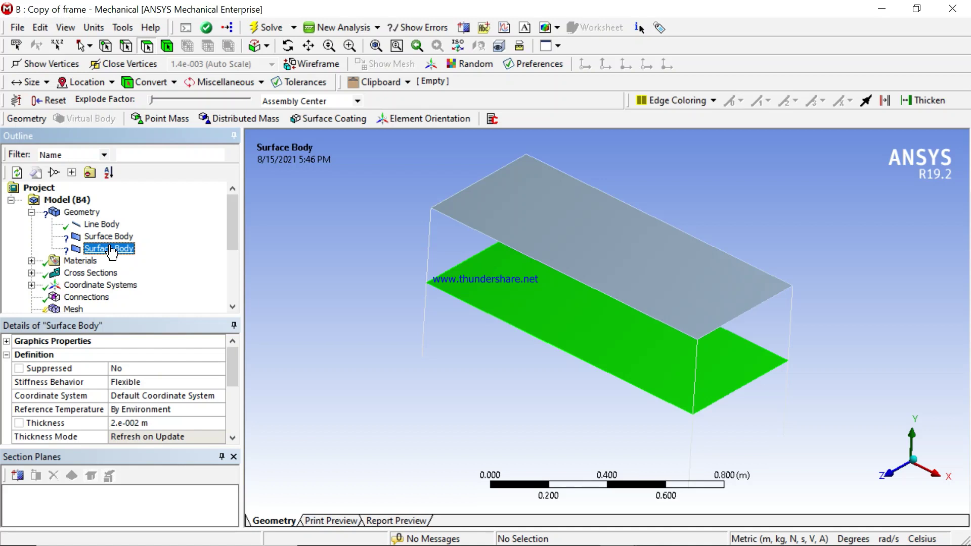
click(106, 238)
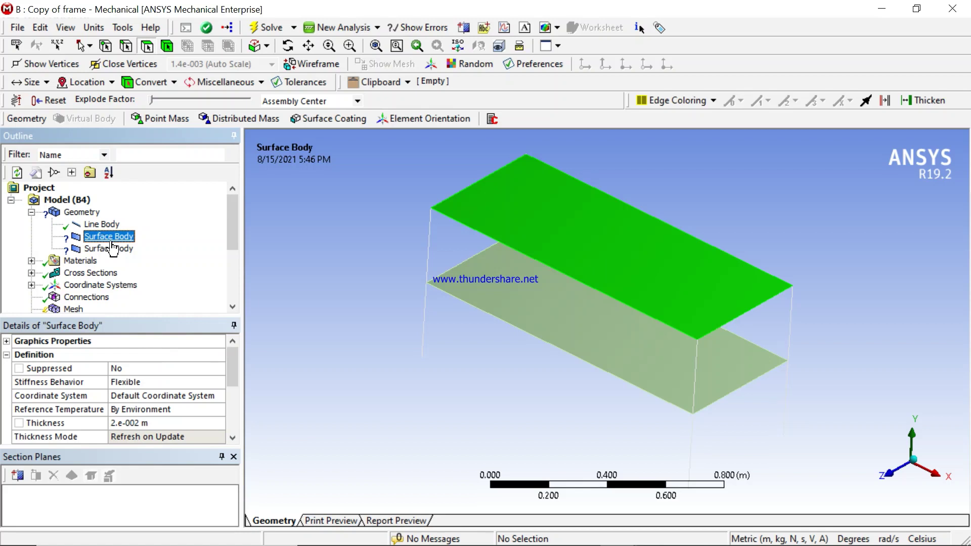
click(110, 246)
Assign Structural Steel as the material of the upper surface body.
click(109, 237)
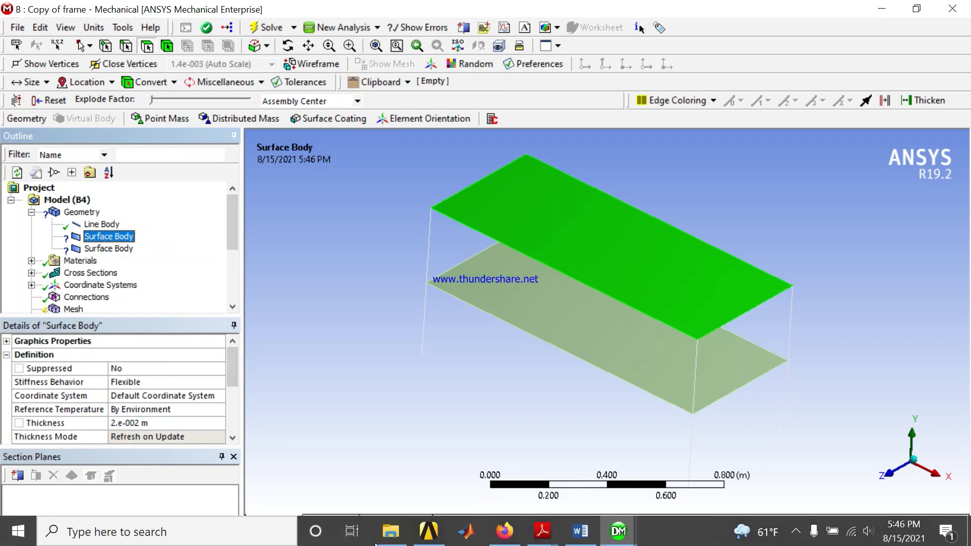
drag(233, 373, 239, 414)
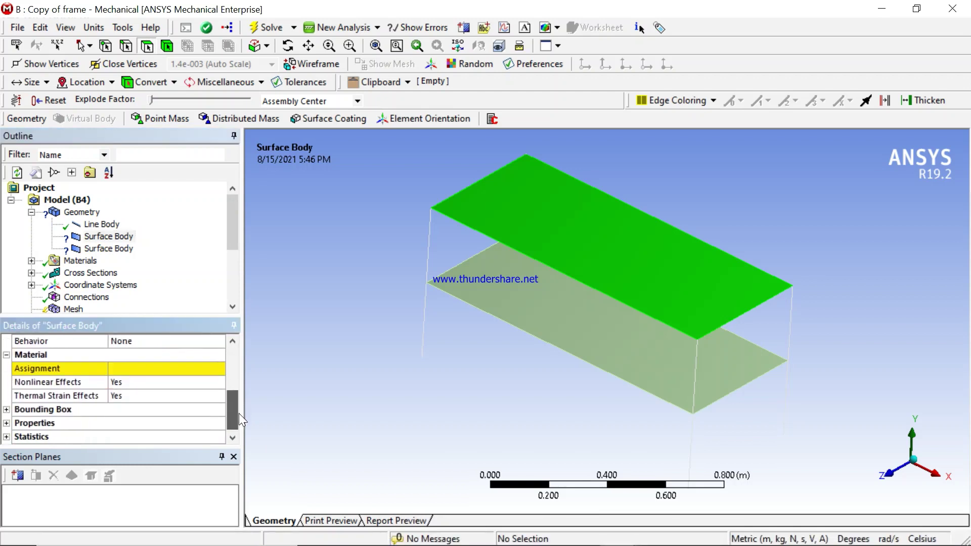
click(201, 369)
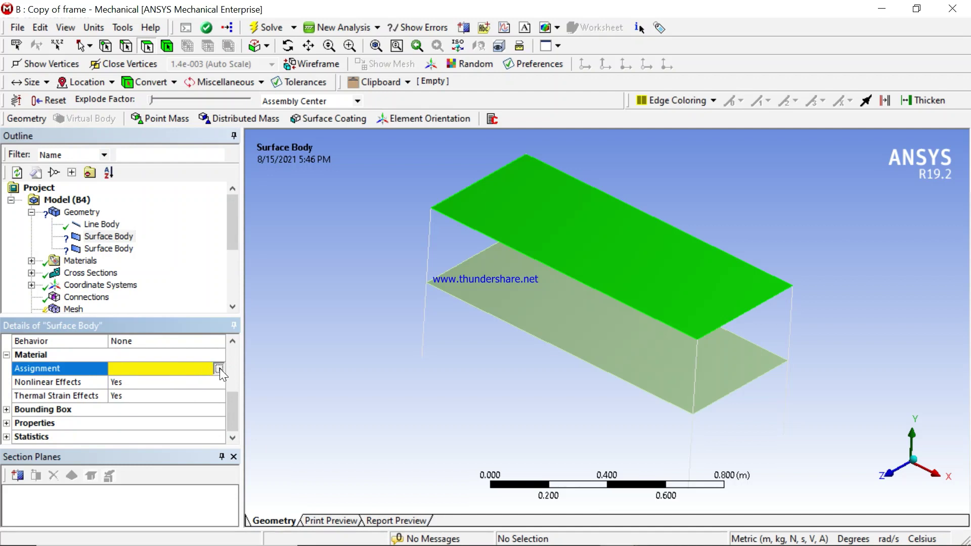
click(220, 368)
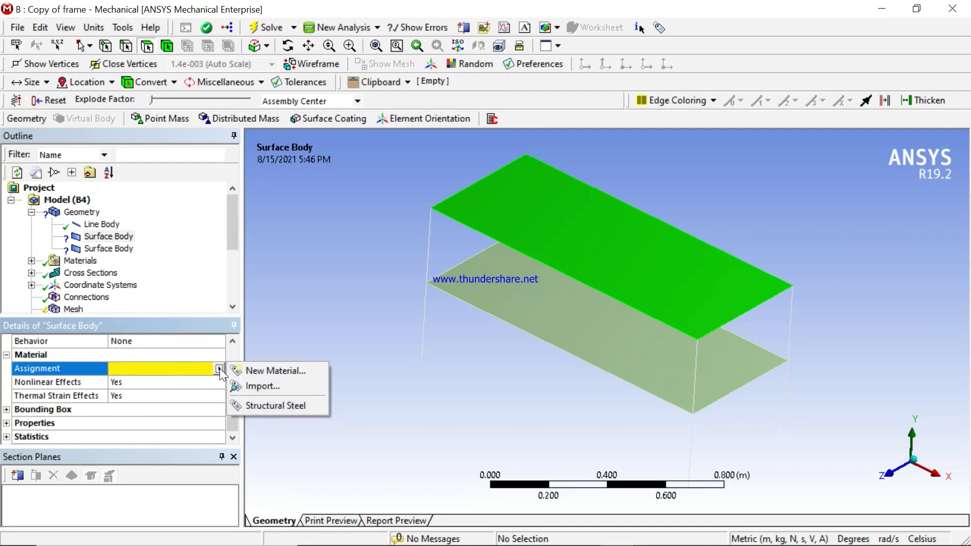
click(282, 408)
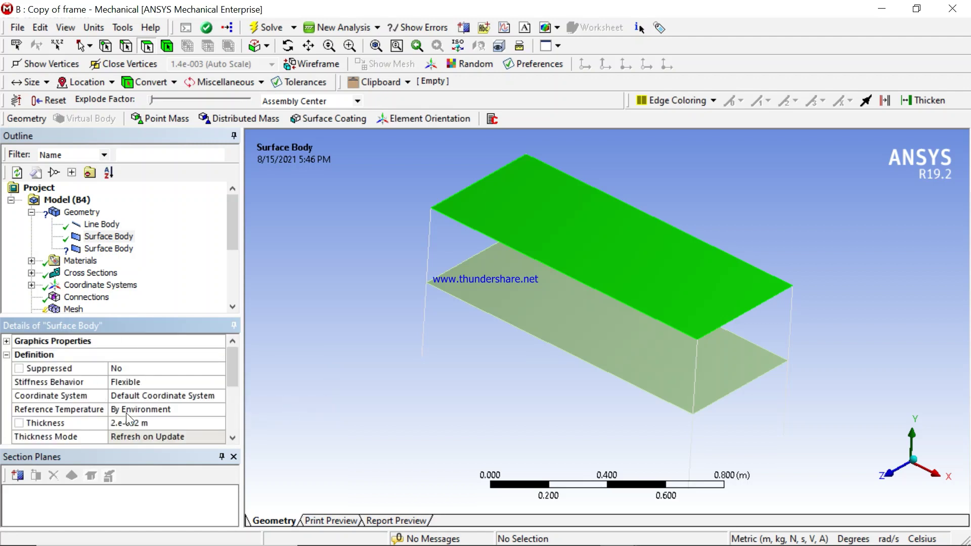
Assign Structural Steel to the lower surface body and collapse the geometry list.
click(123, 253)
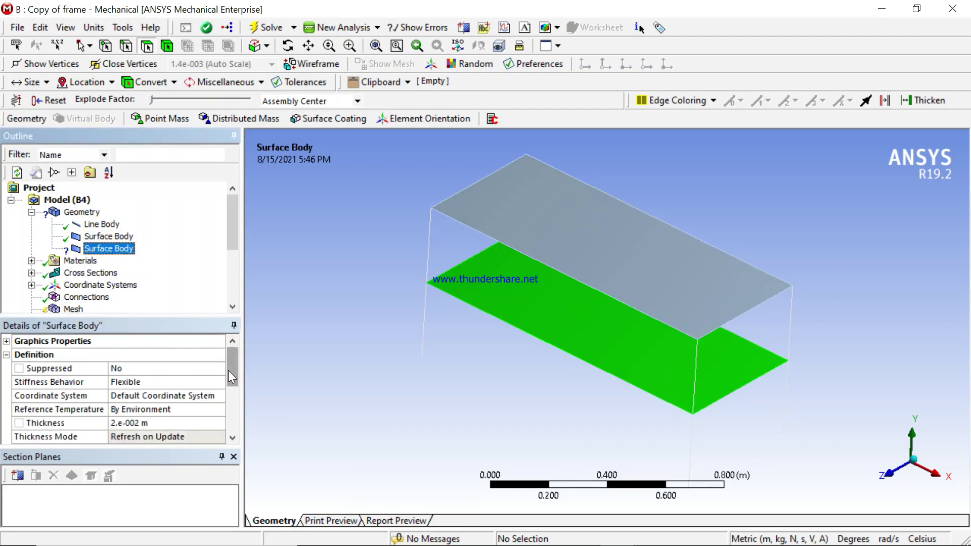
drag(228, 370, 235, 423)
click(157, 368)
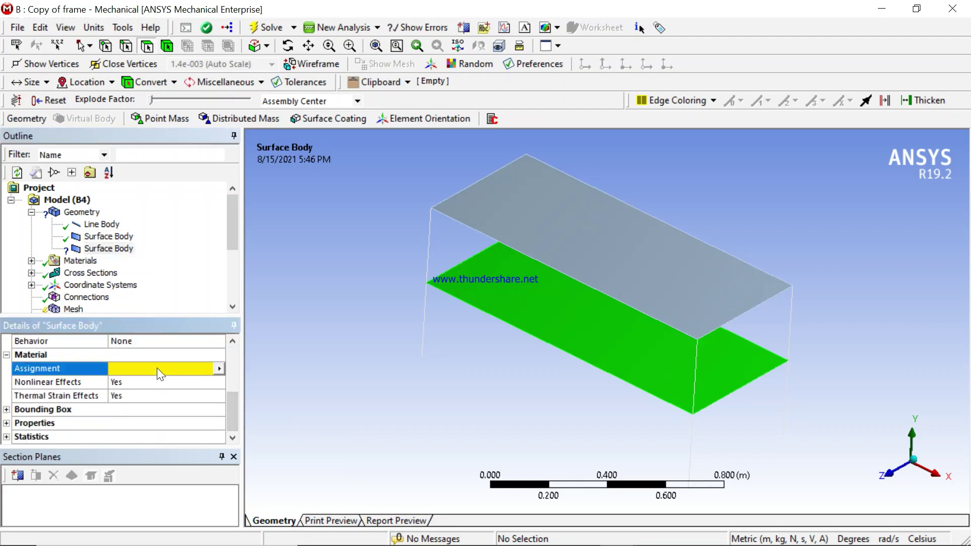
click(218, 369)
click(265, 408)
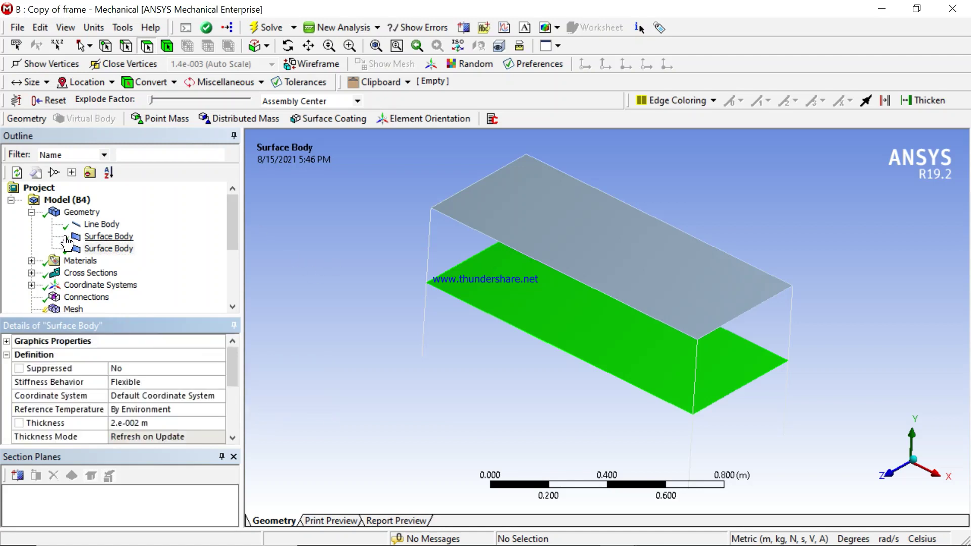
click(31, 213)
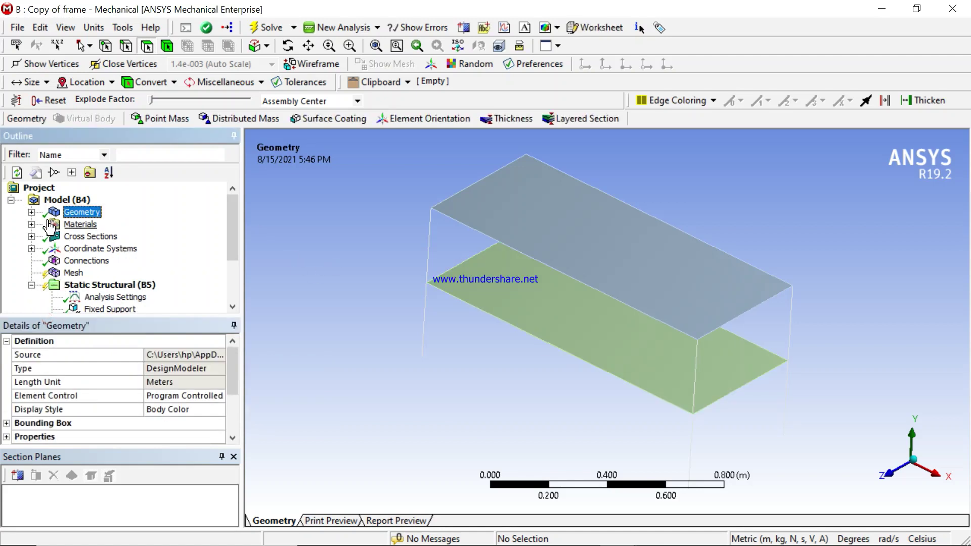
Insert a manual contact region under the model's connections.
right_click(77, 260)
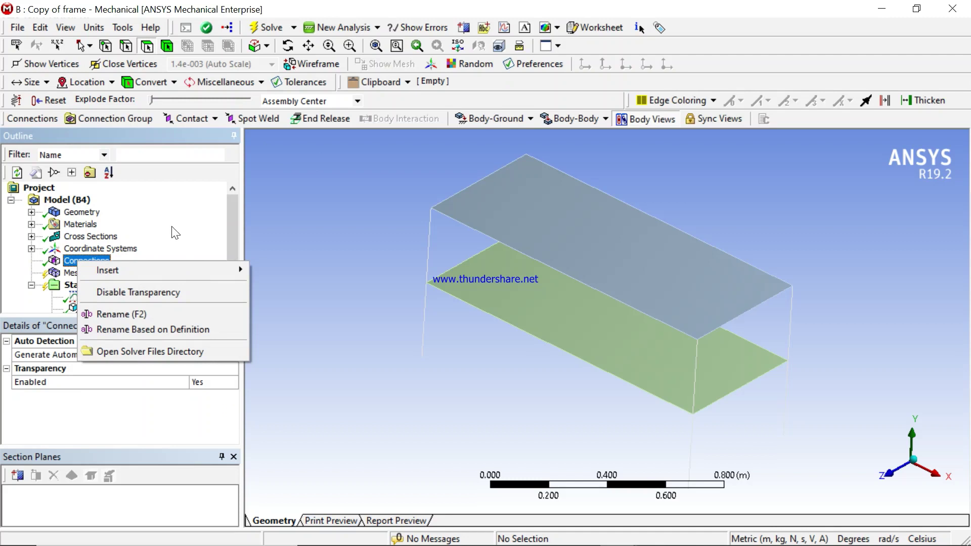
mouse_move(187, 274)
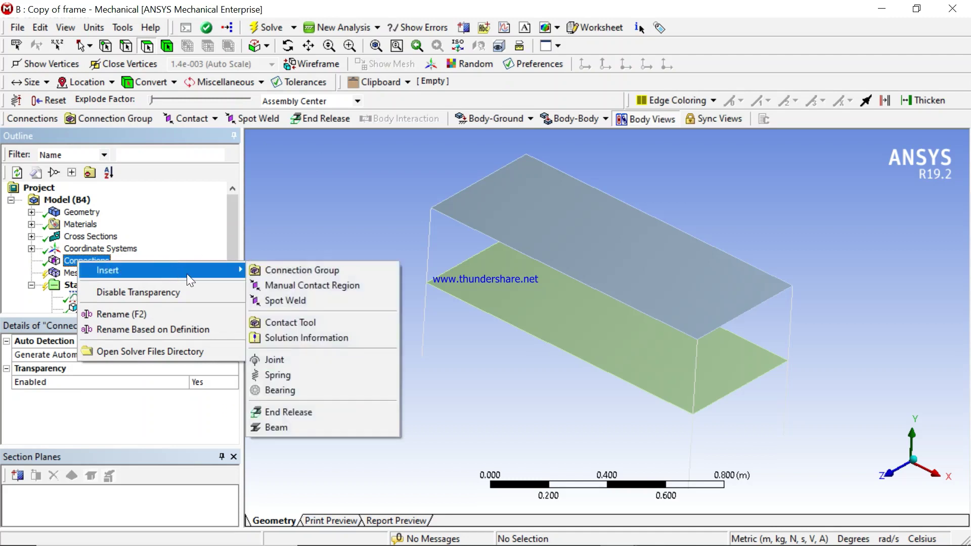
click(295, 284)
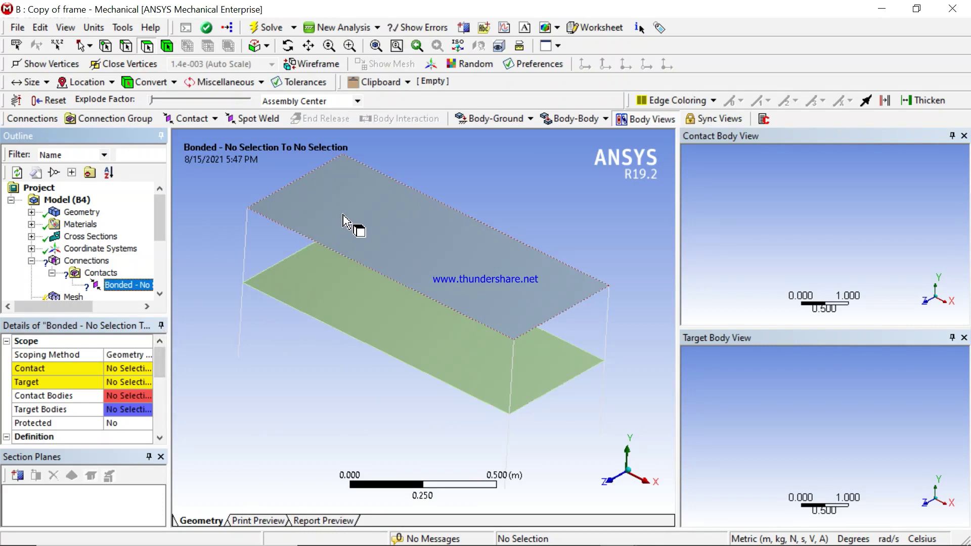
Open the bonded region's contact scope for selection and hide the upper surface body to expose the frame beams.
click(117, 368)
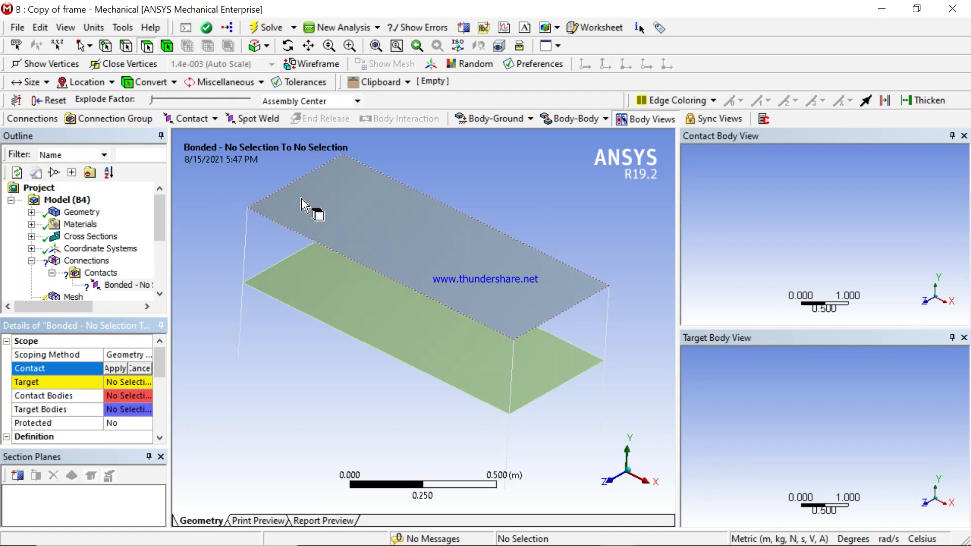
click(342, 216)
right_click(341, 208)
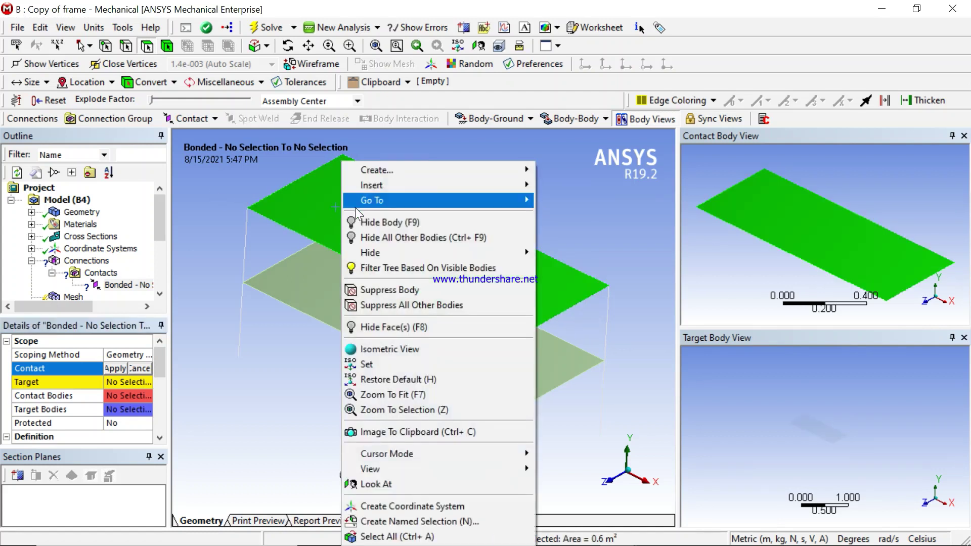
mouse_move(405, 256)
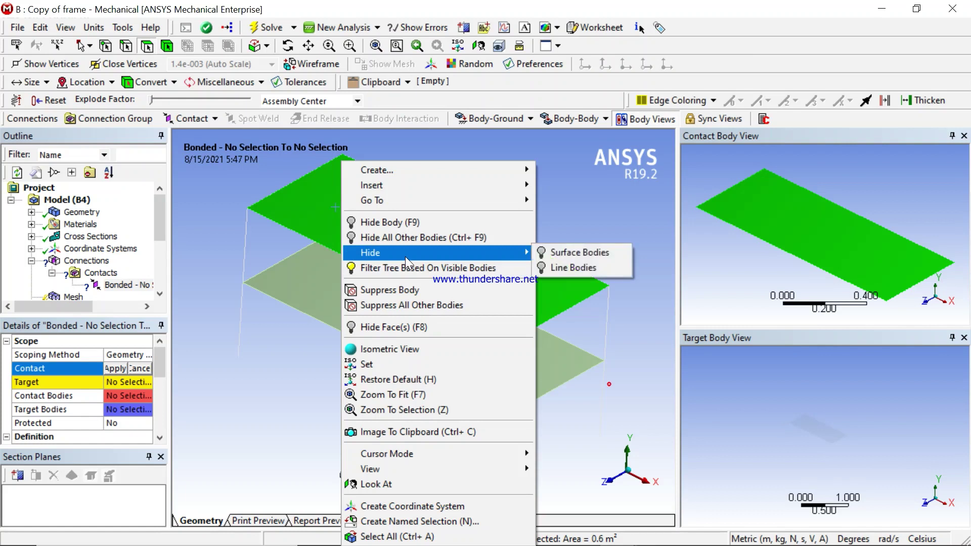
click(408, 222)
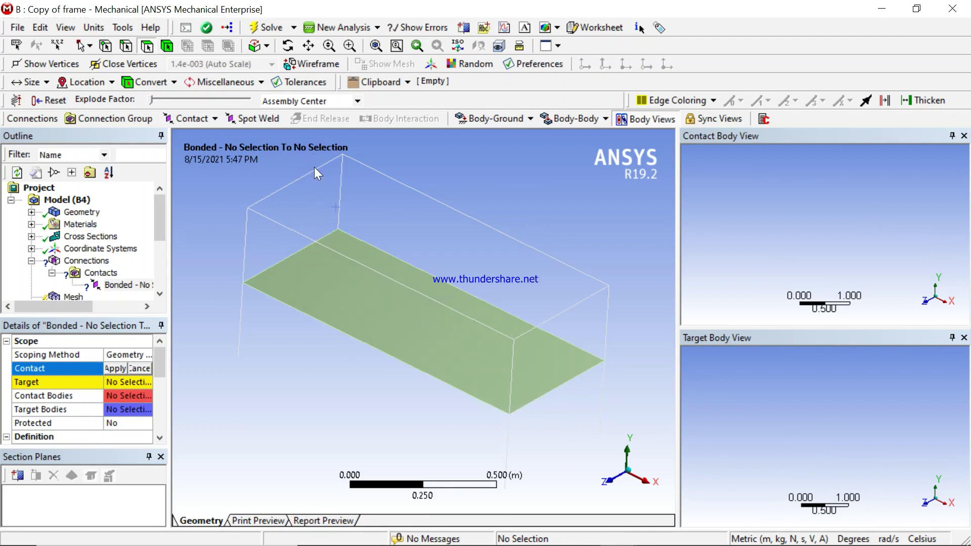
Scope the contact side of the bonded region to the four upper-level edges of the frame's line body.
click(127, 46)
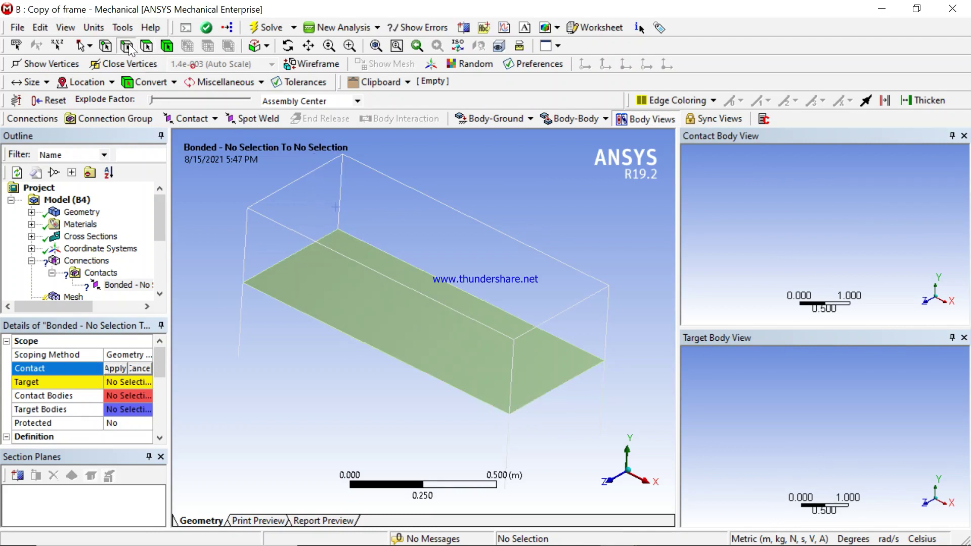
click(302, 183)
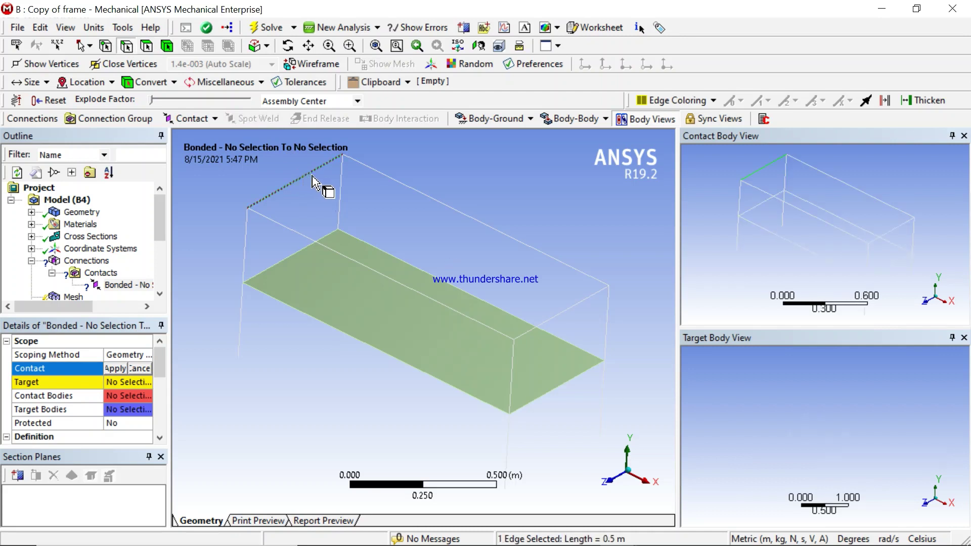
ctrl+click(419, 192)
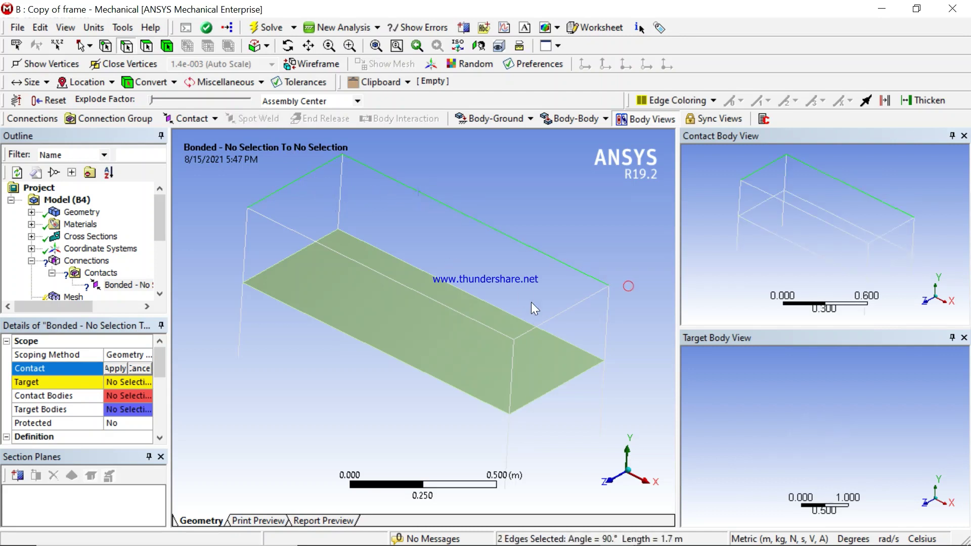
ctrl+click(550, 328)
ctrl+click(414, 292)
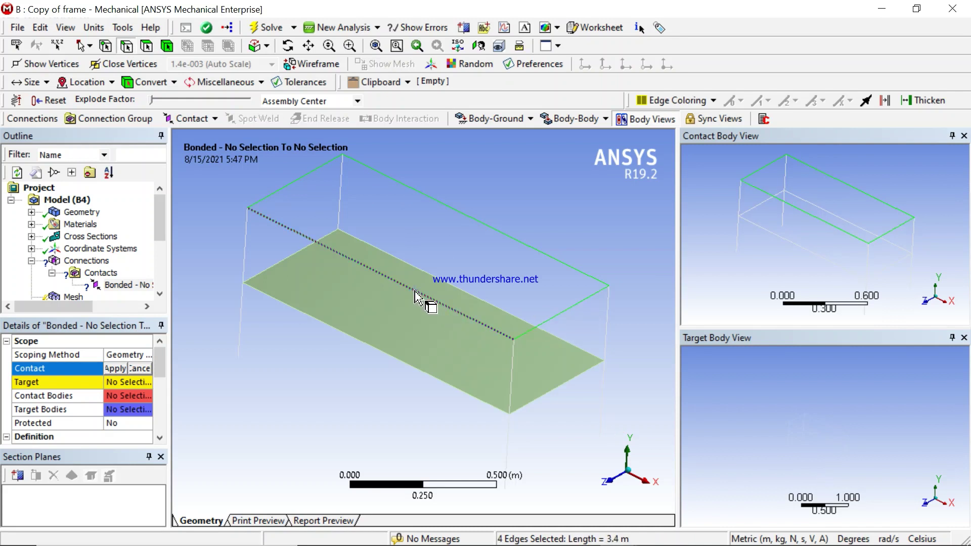
click(116, 368)
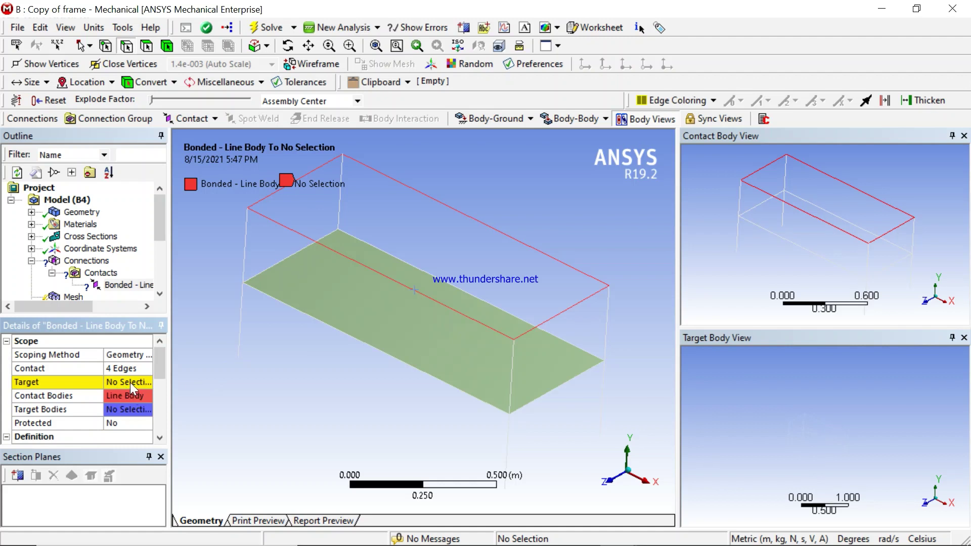
Show the hidden surface bodies again.
right_click(429, 172)
mouse_move(486, 250)
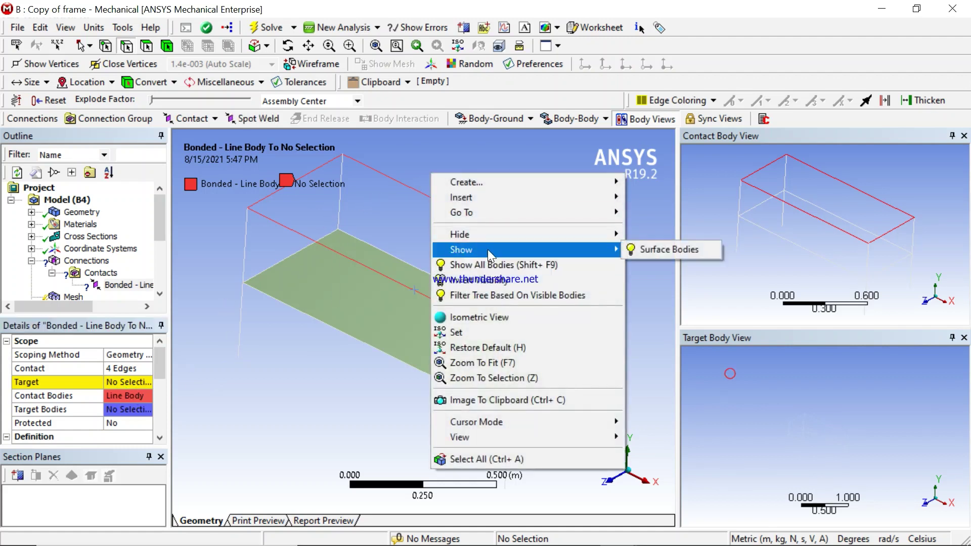
click(675, 249)
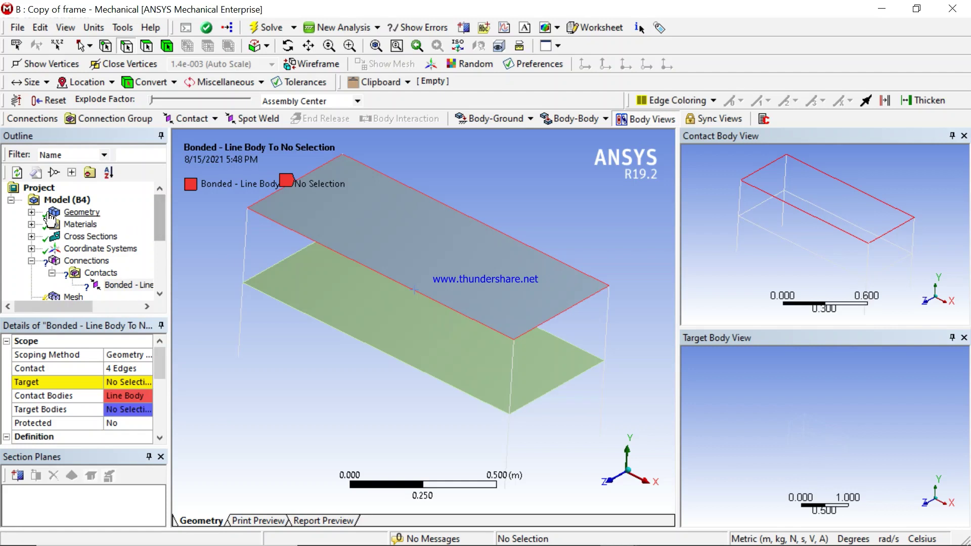
Expand the geometry and hide the line body and the lower surface body, leaving only the upper plate displayed.
click(32, 212)
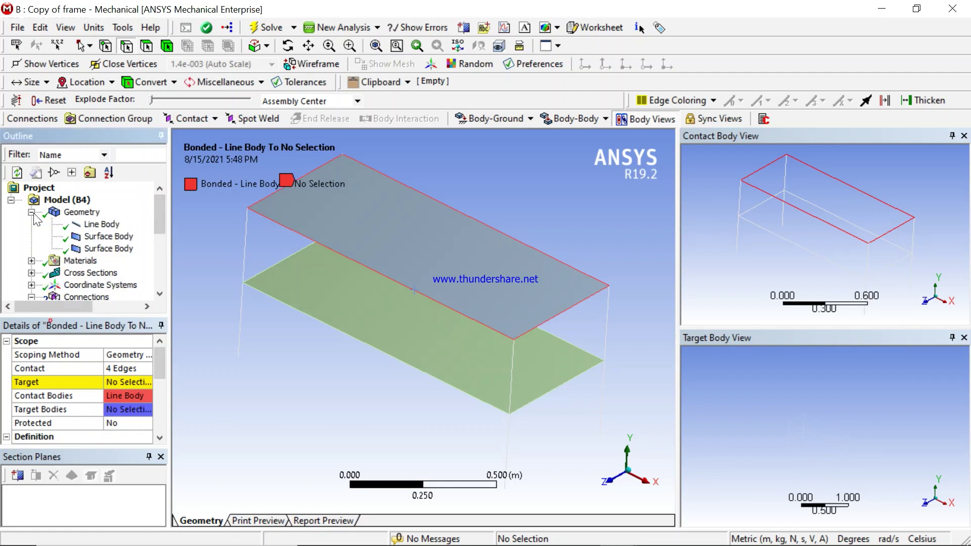
click(99, 226)
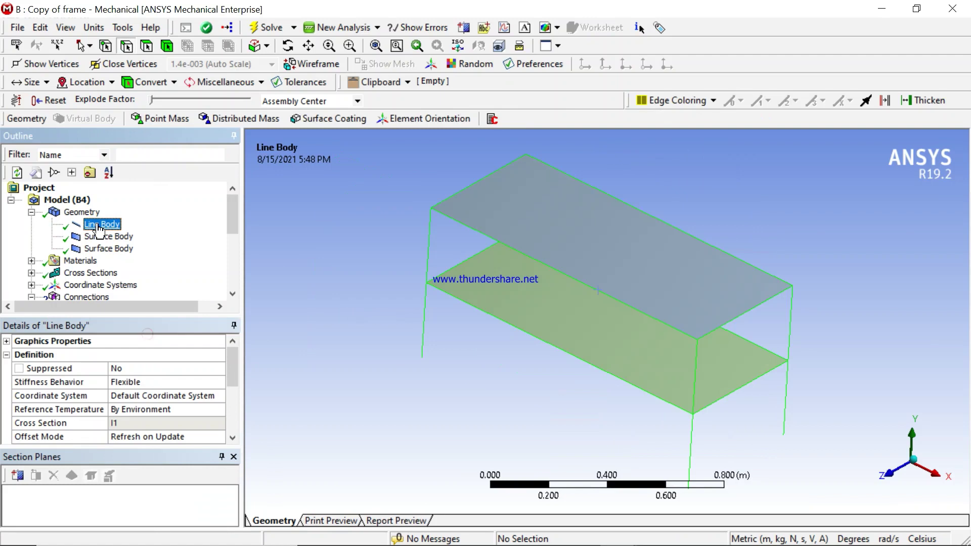
right_click(99, 229)
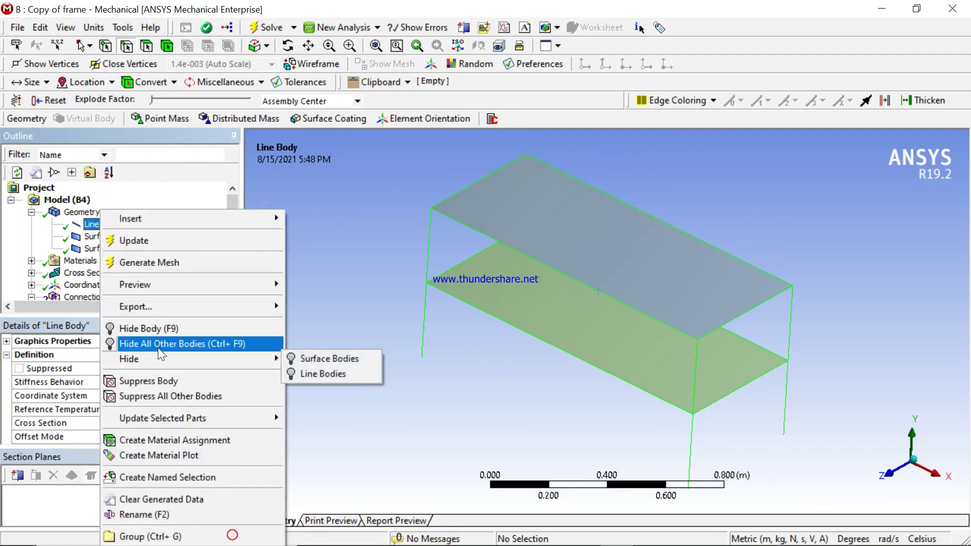
click(162, 330)
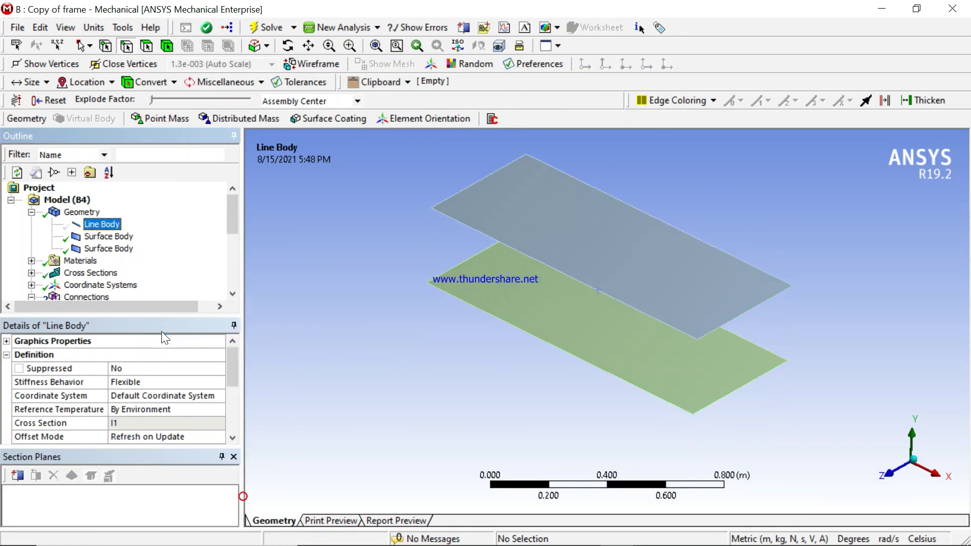
click(106, 249)
right_click(105, 250)
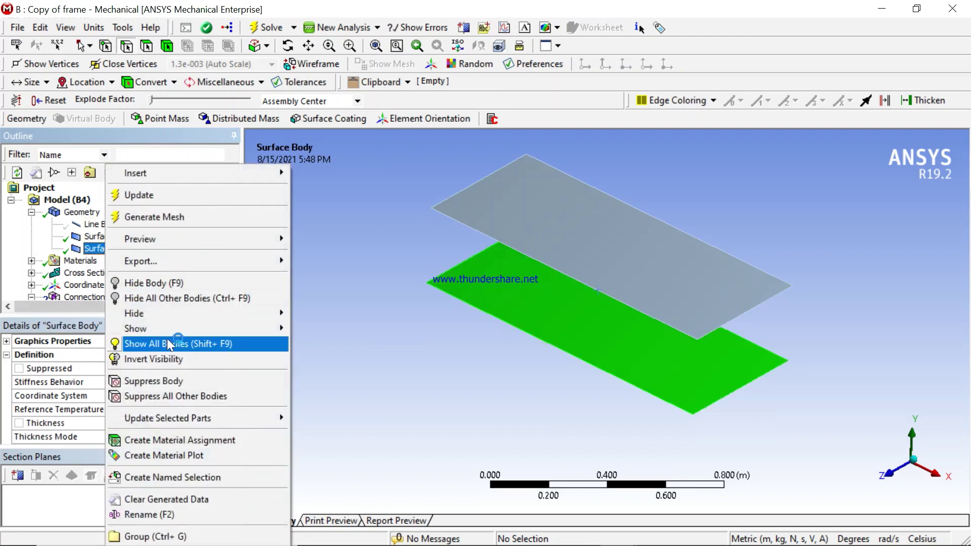
click(201, 284)
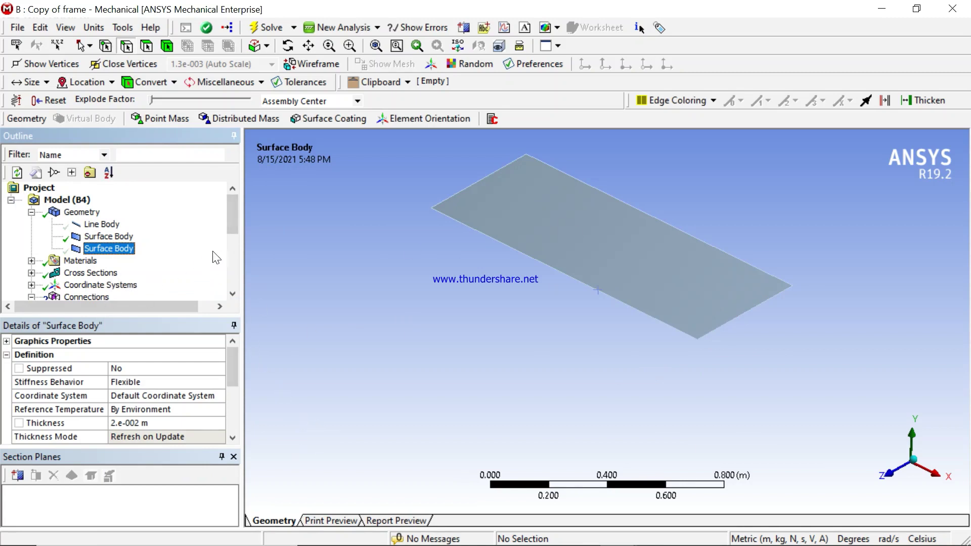
Scope the target side of the bonded contact region to the four edges of the upper surface body.
drag(235, 222, 235, 229)
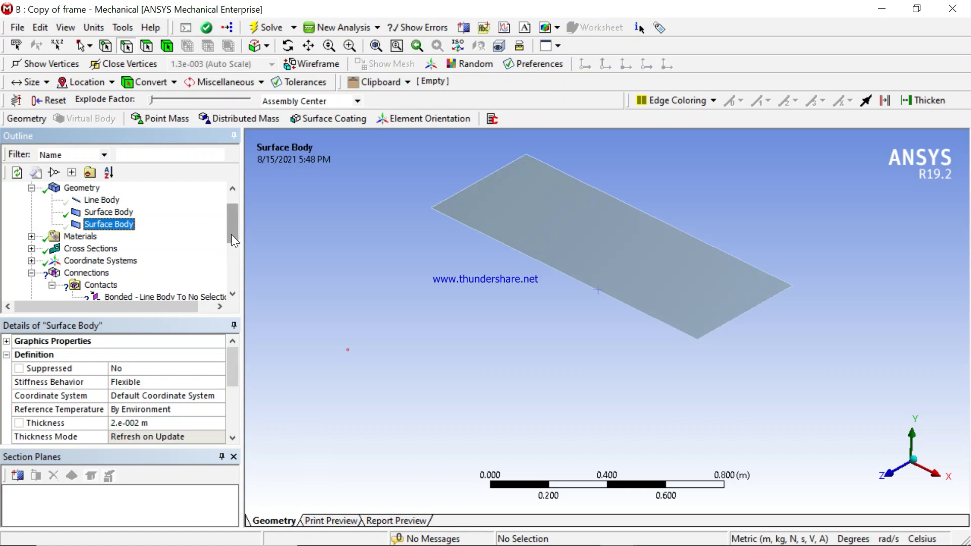
drag(231, 233, 232, 240)
click(189, 275)
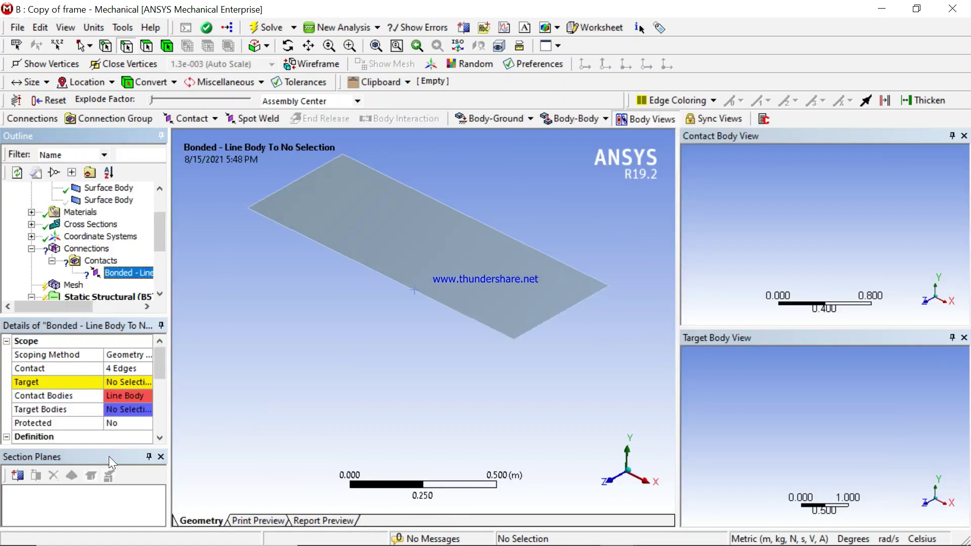
click(123, 382)
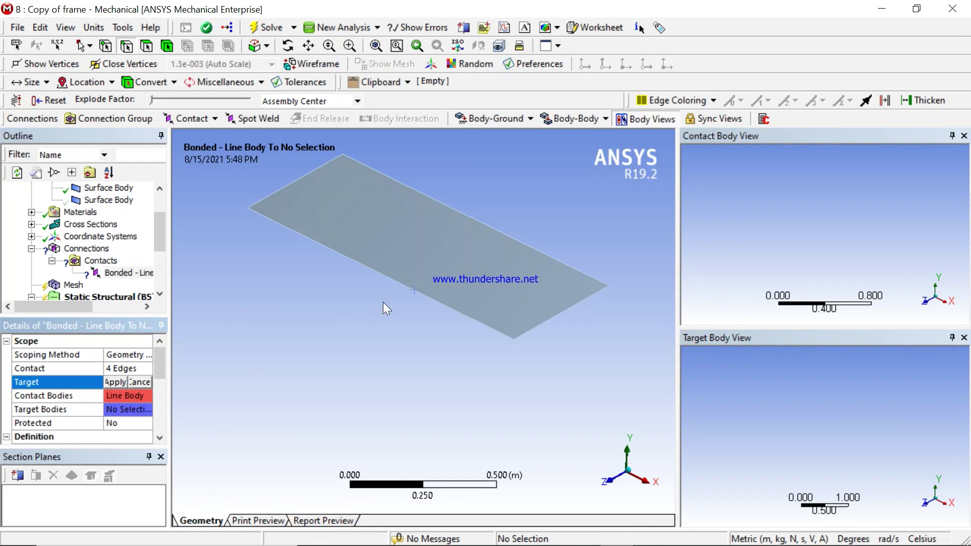
click(373, 272)
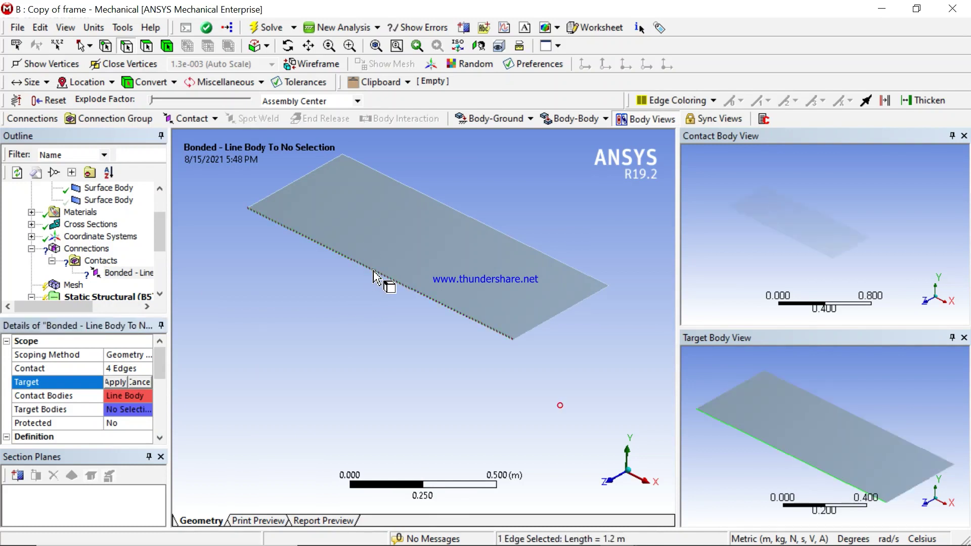
ctrl+click(311, 173)
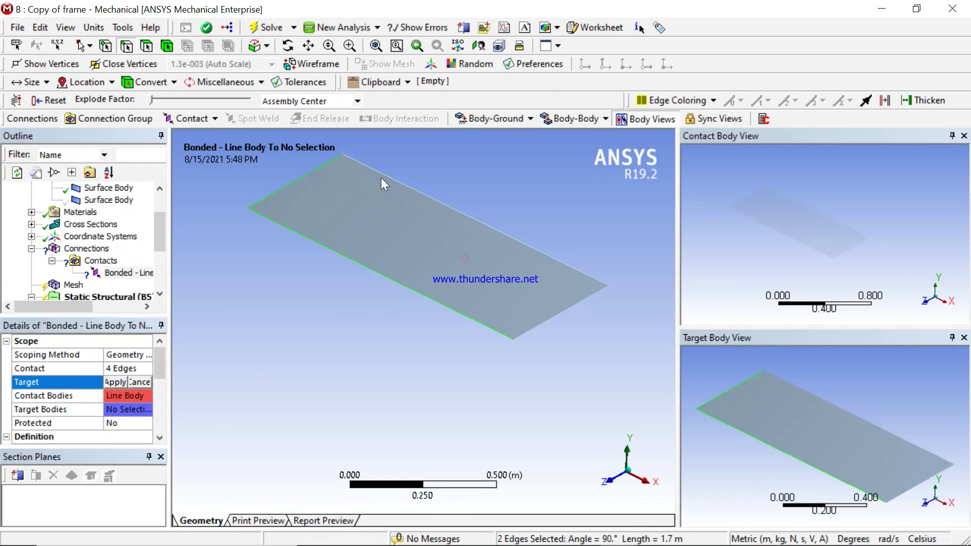
ctrl+click(400, 185)
ctrl+click(555, 320)
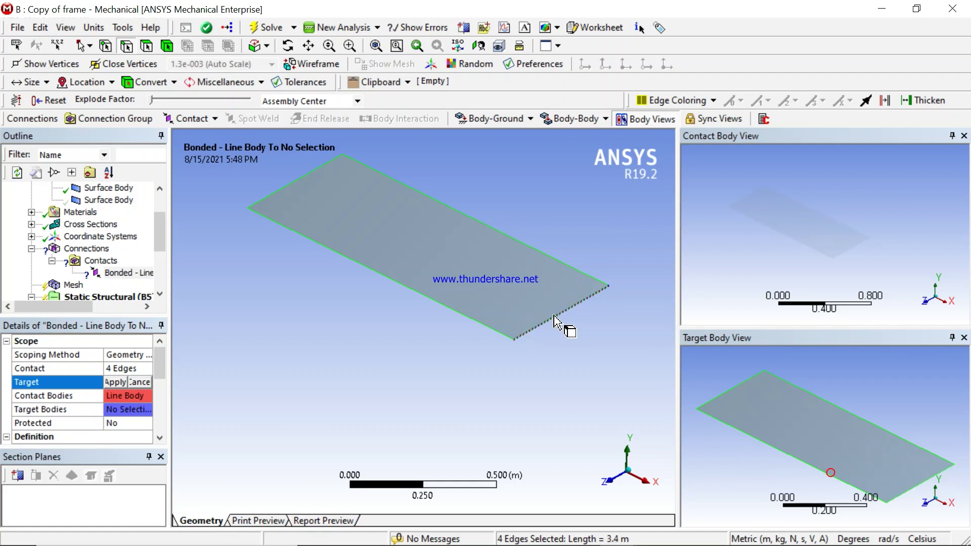
click(116, 382)
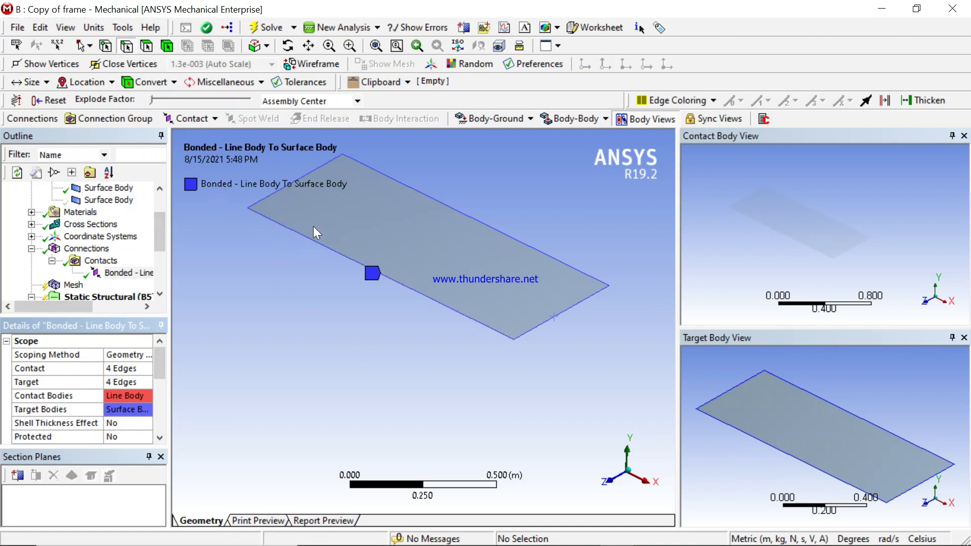
Restore the visibility of the hidden surface bodies and line bodies.
right_click(263, 271)
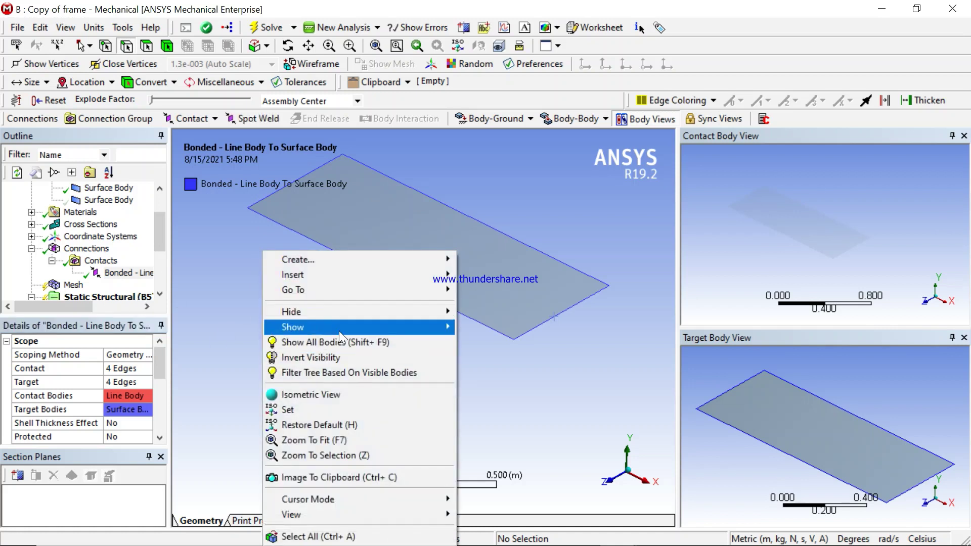
mouse_move(339, 331)
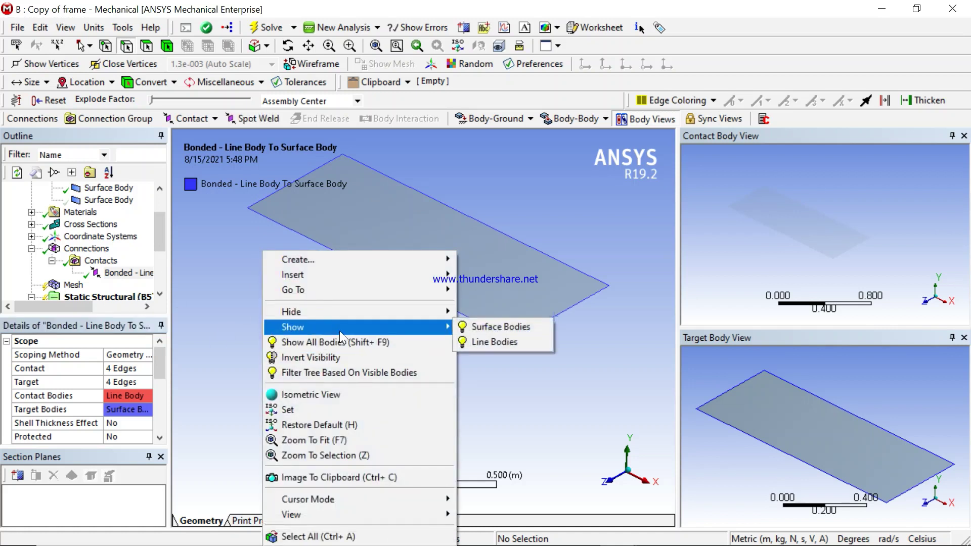
click(499, 329)
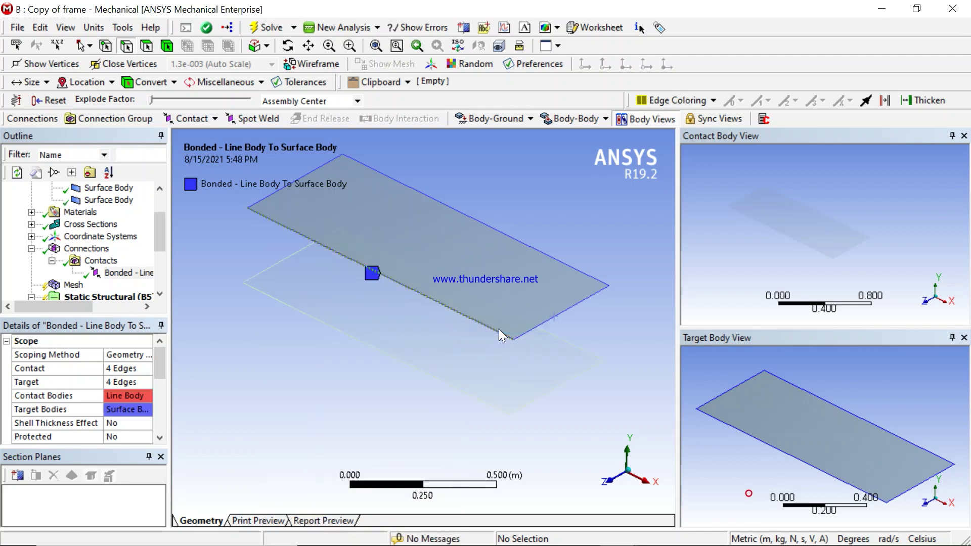
right_click(218, 253)
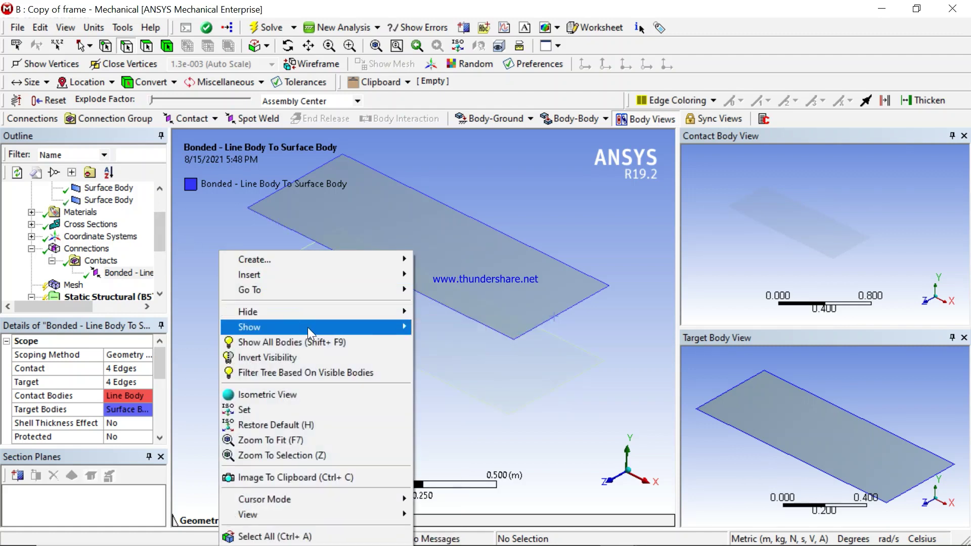
mouse_move(318, 328)
click(454, 332)
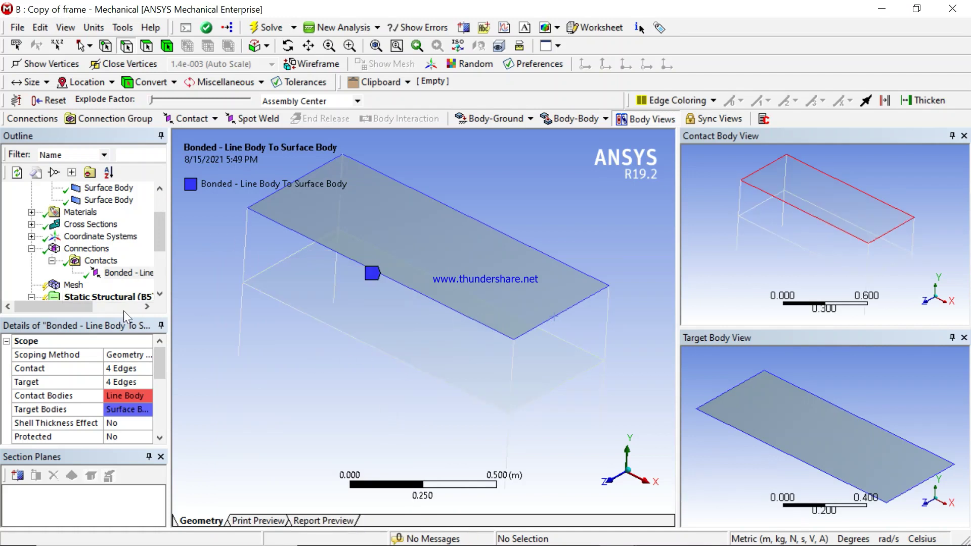
Insert a second manual contact region under the model's connections.
click(102, 261)
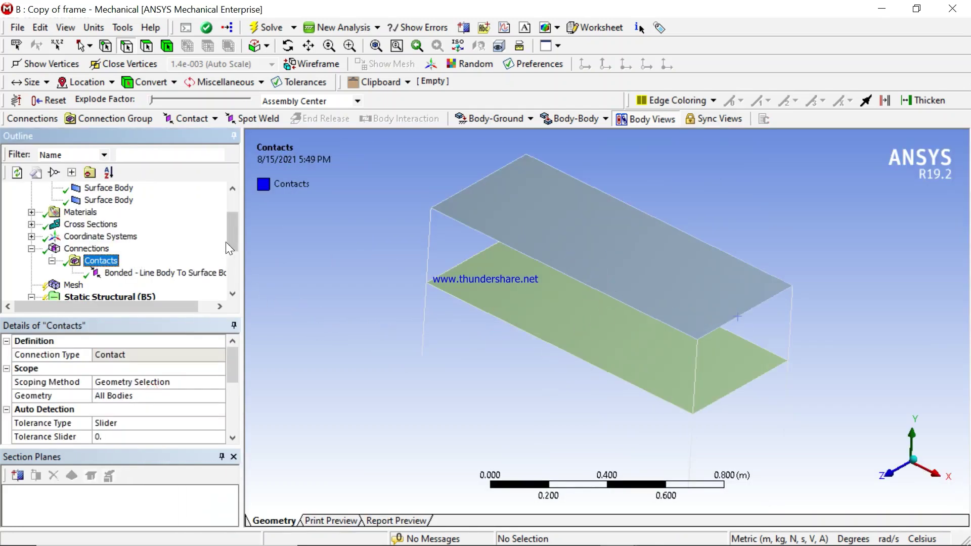
drag(232, 239, 232, 243)
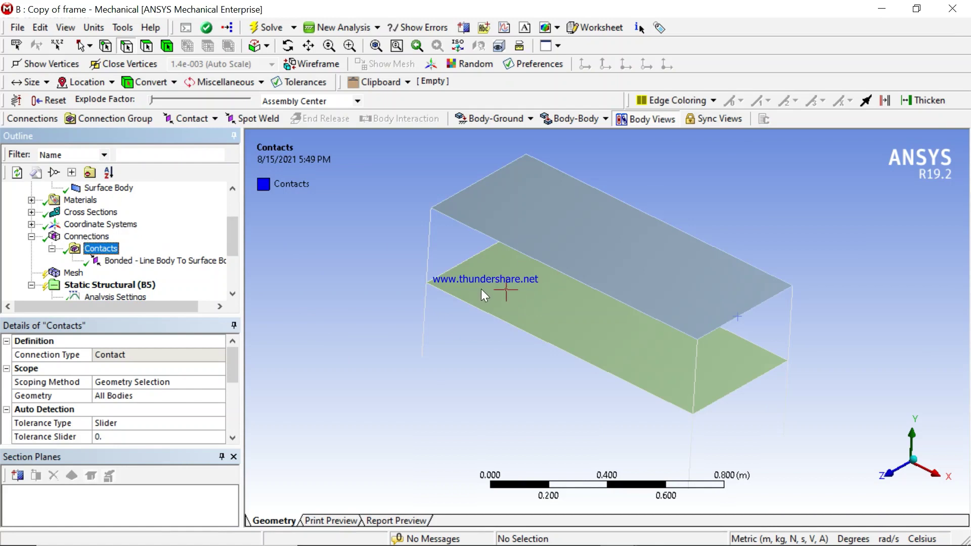
right_click(94, 236)
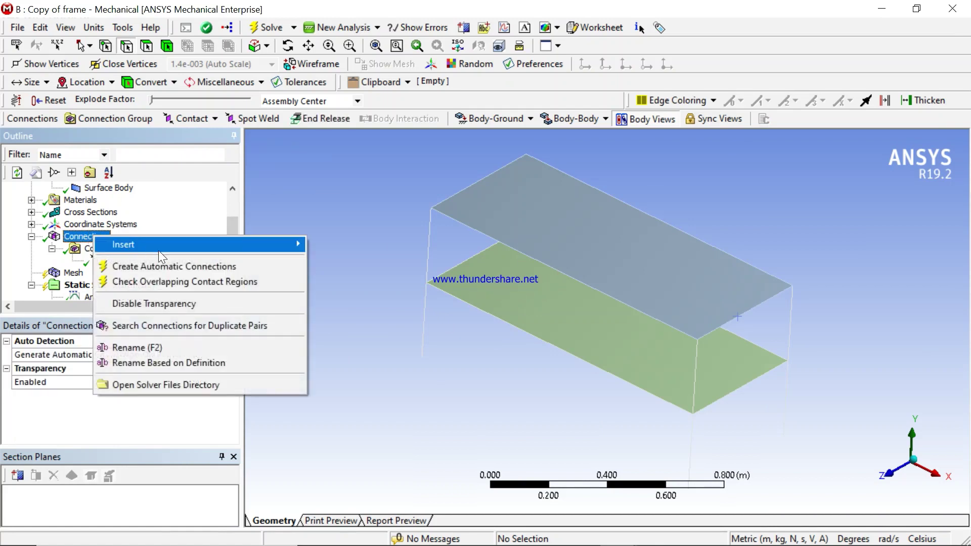
mouse_move(162, 250)
click(351, 262)
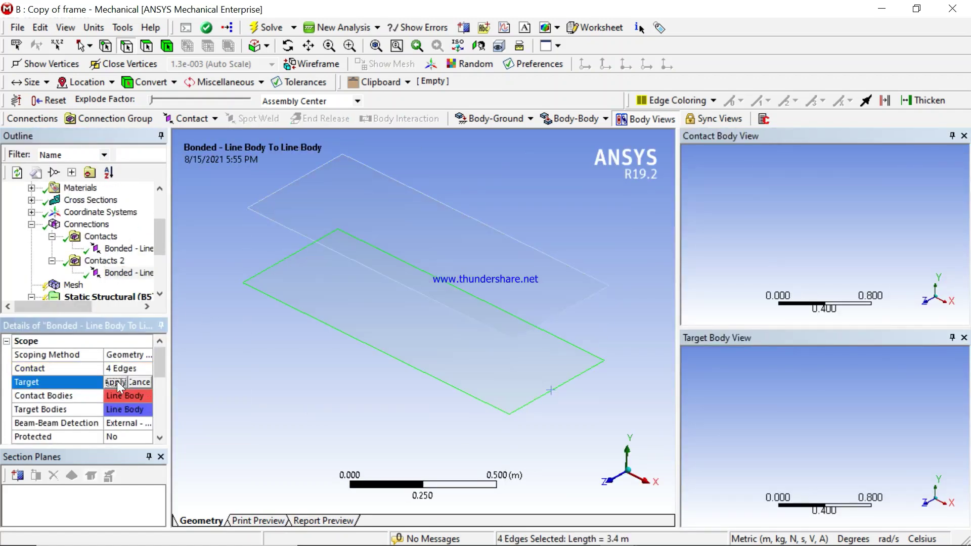
Apply the four edges of the lower surface body as the target of the second bonded contact region.
click(118, 382)
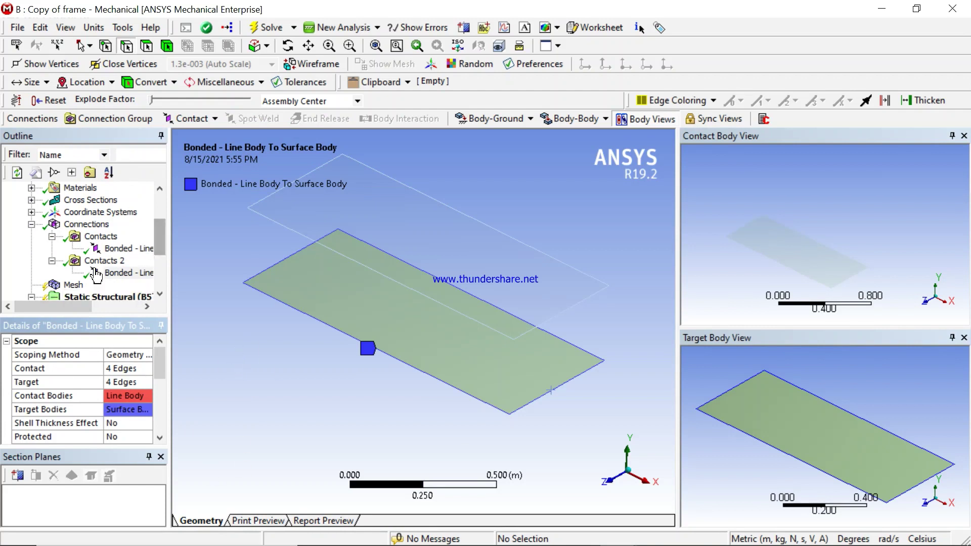
click(160, 292)
click(159, 293)
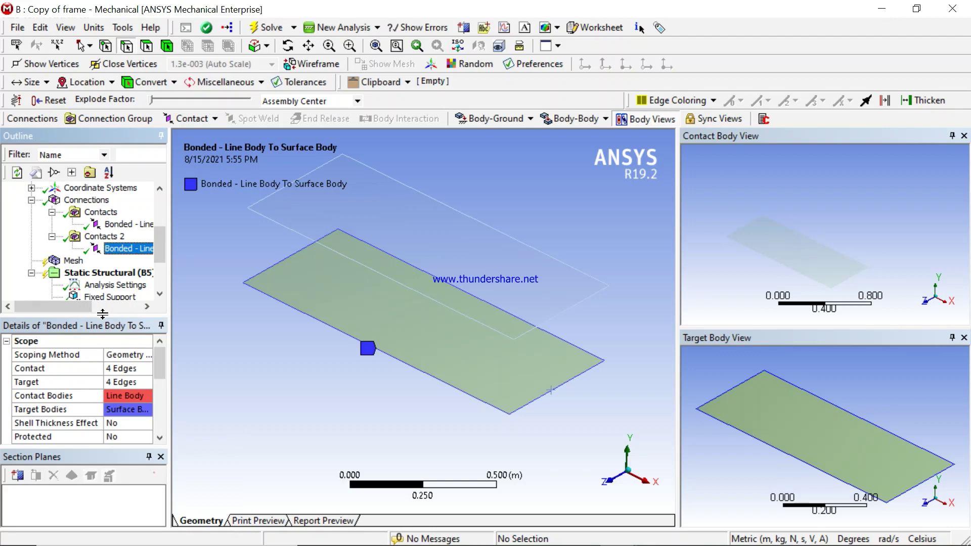
Show all hidden line bodies alongside both plates and clear the edge selection.
click(115, 369)
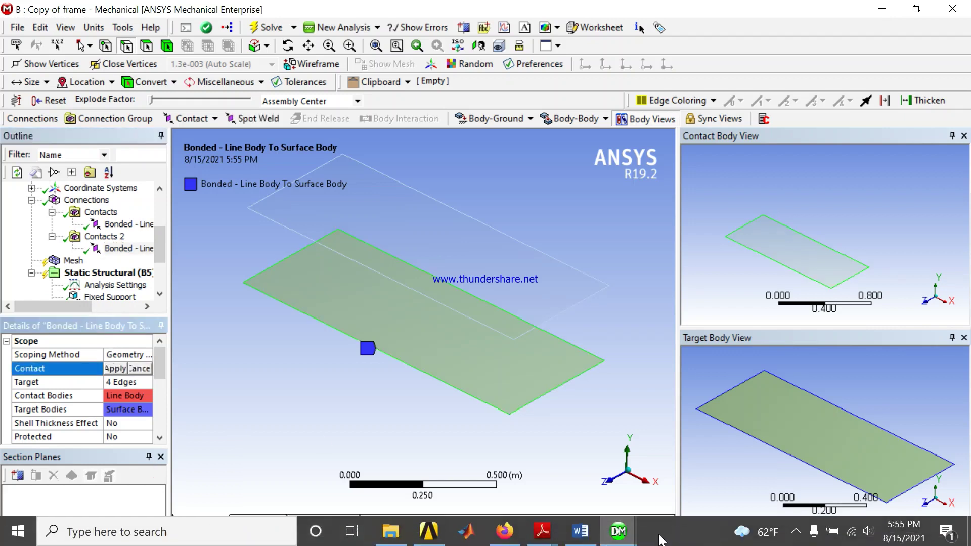
click(66, 262)
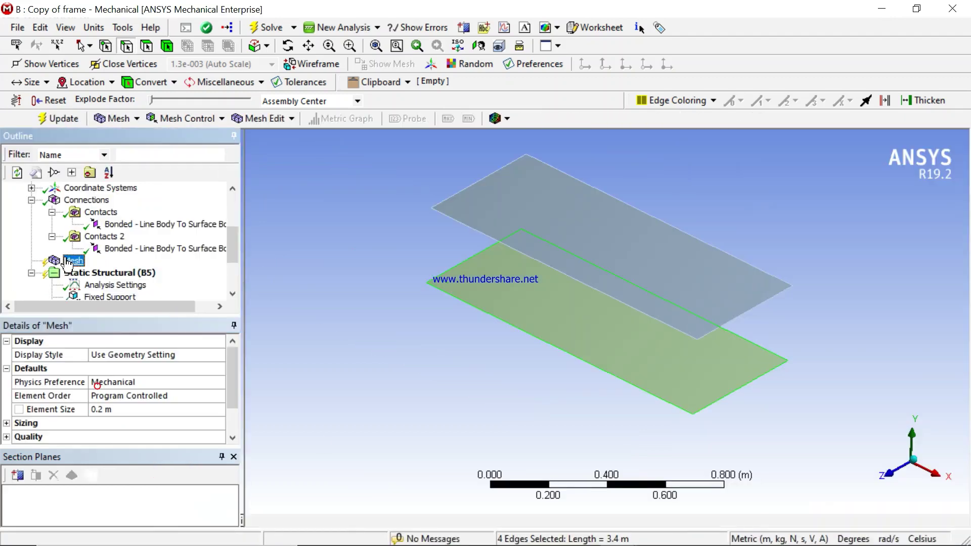
right_click(314, 210)
mouse_move(408, 243)
click(562, 245)
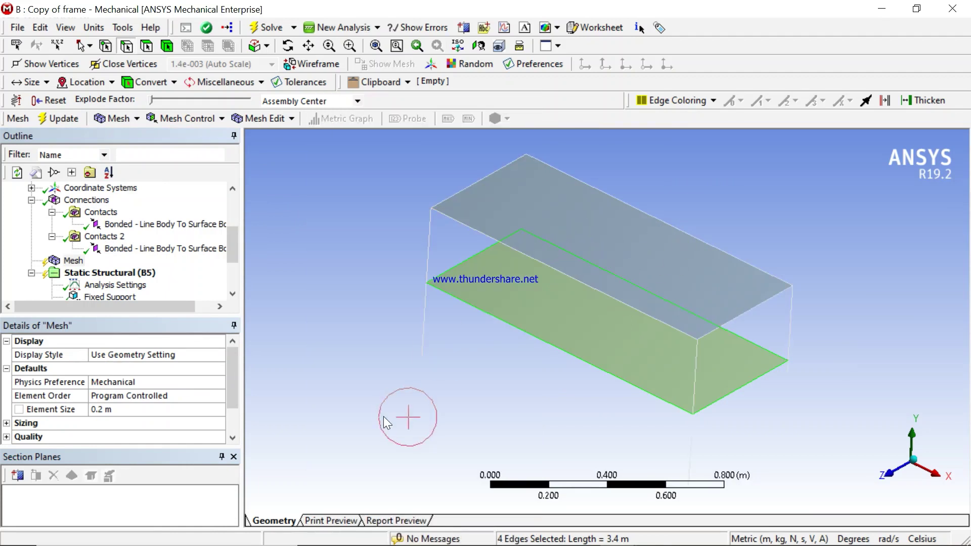
click(314, 235)
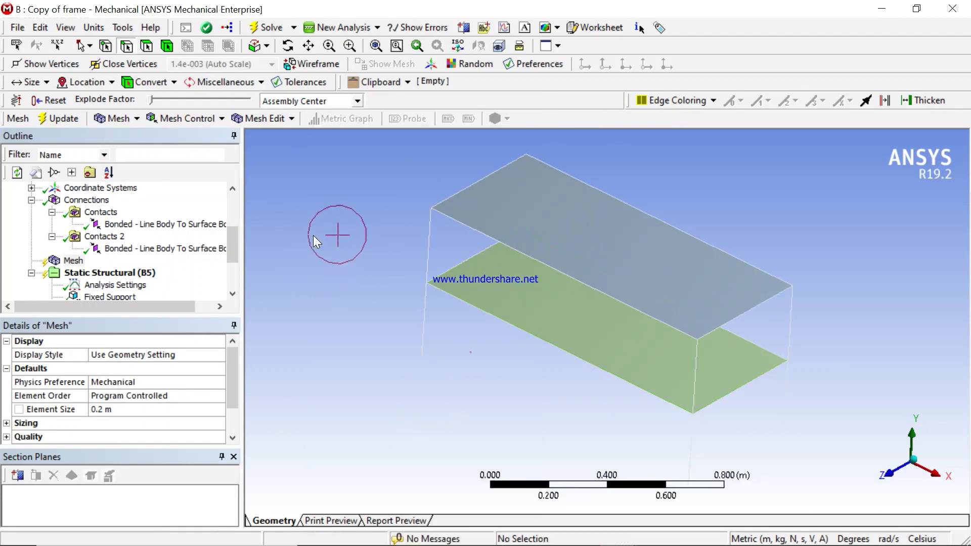
Generate the mesh for the frame with its plates and solve the static structural analysis.
click(73, 261)
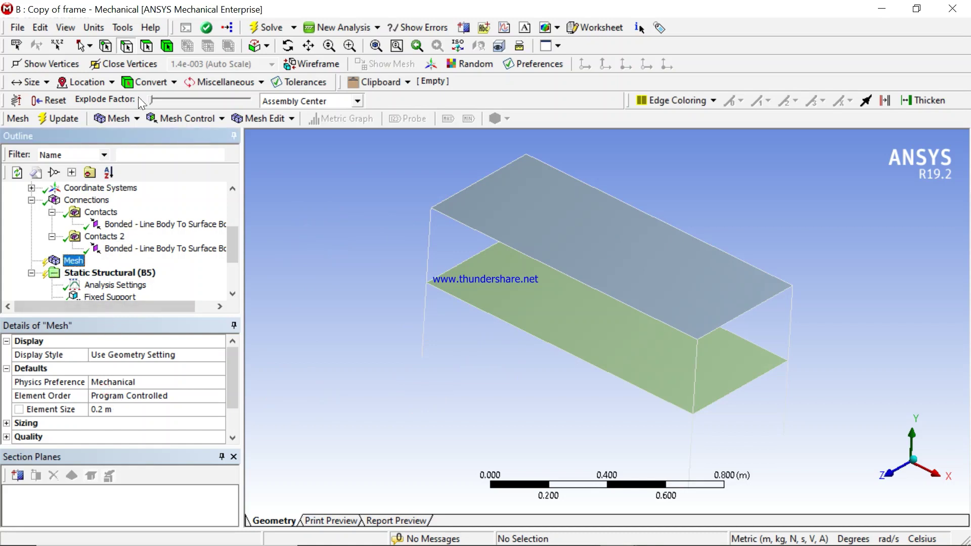
click(65, 117)
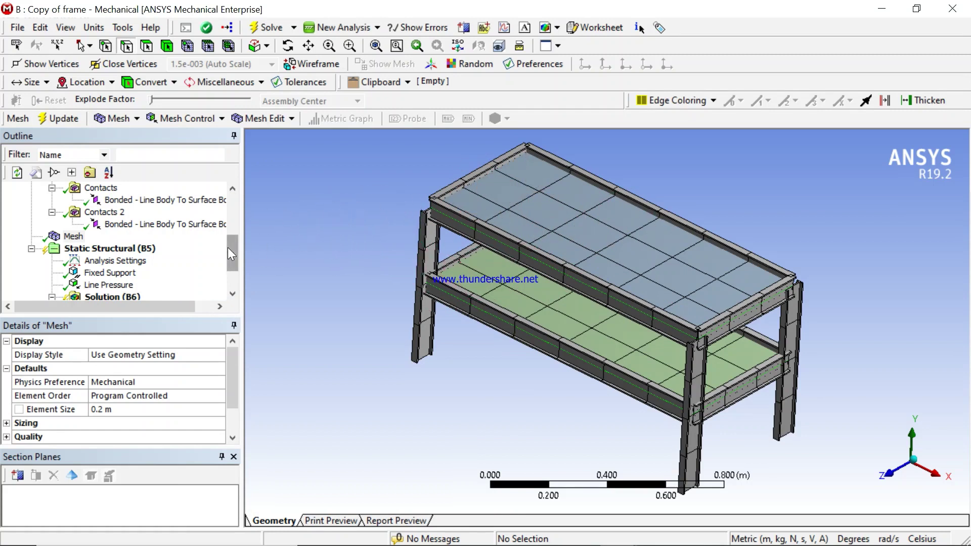
drag(229, 248, 230, 256)
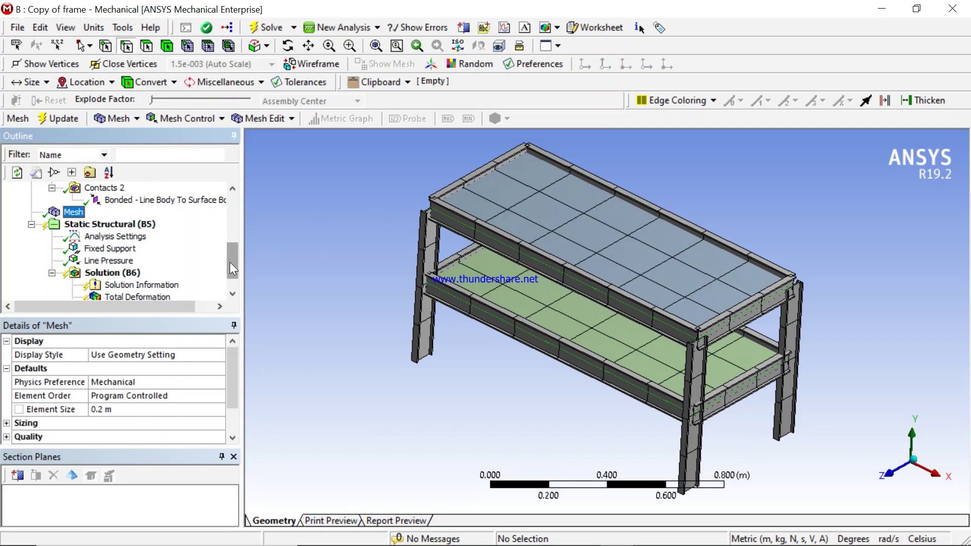
mouse_move(235, 262)
mouse_down()
mouse_move(235, 252)
mouse_move(236, 261)
mouse_up()
click(271, 29)
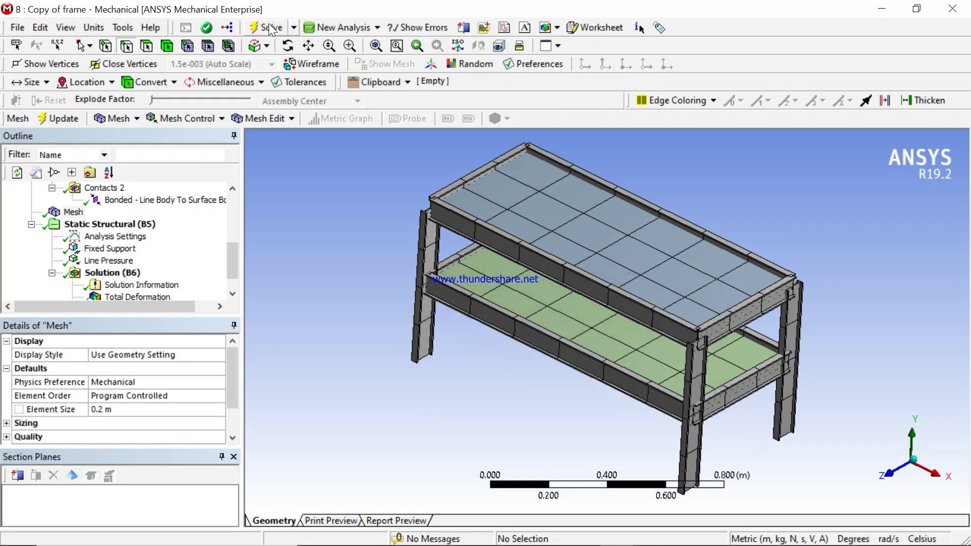
Compare the total deformation of the plated frame copy with that of the original frame, returning to the copy's results.
double_click(233, 295)
click(130, 273)
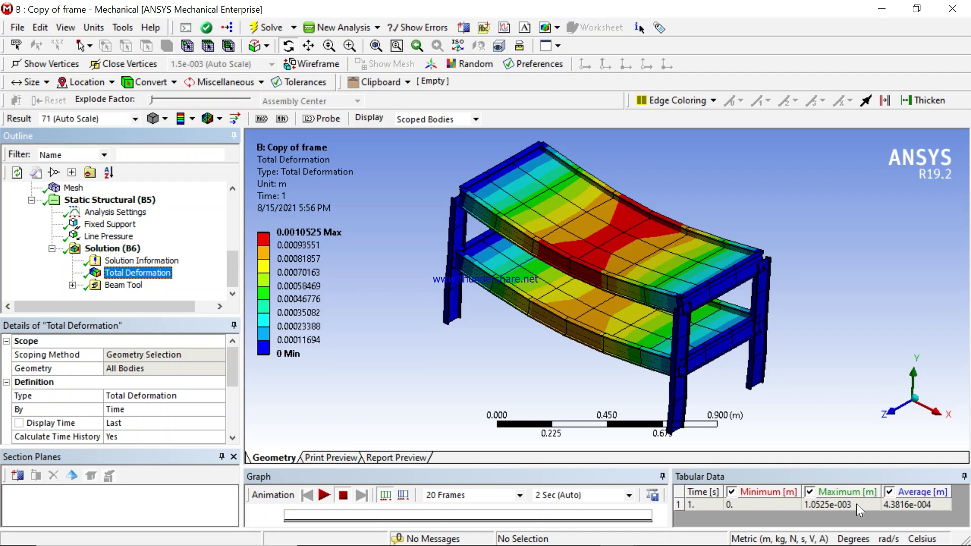
mouse_move(625, 543)
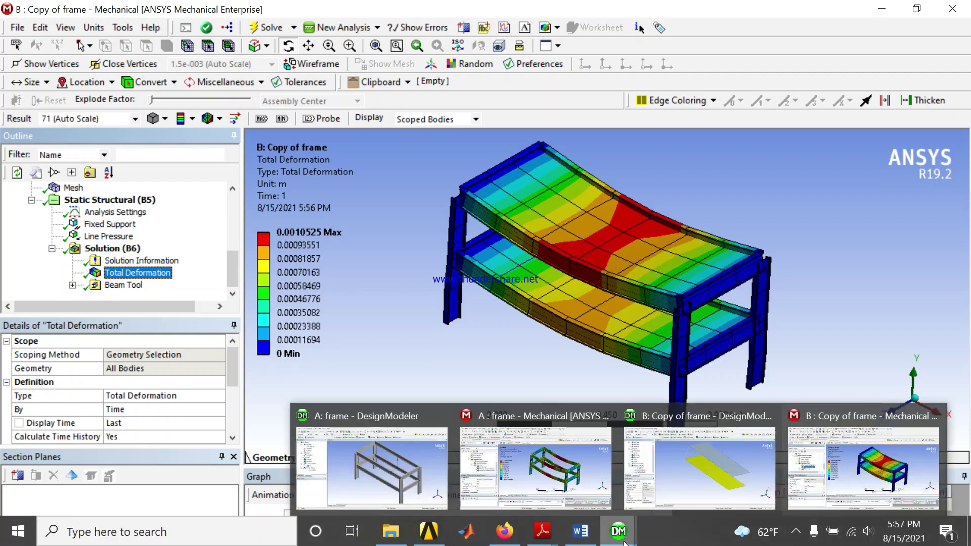
click(535, 466)
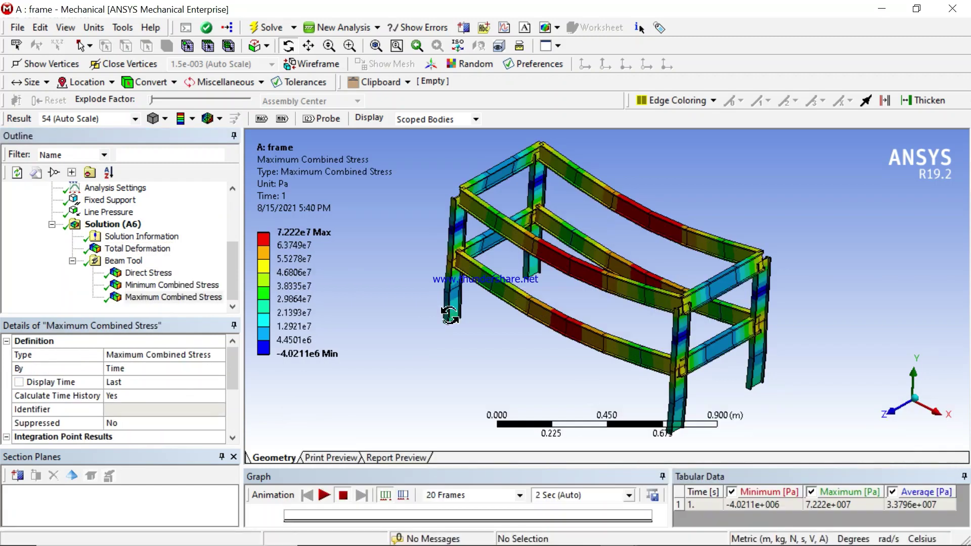
click(120, 249)
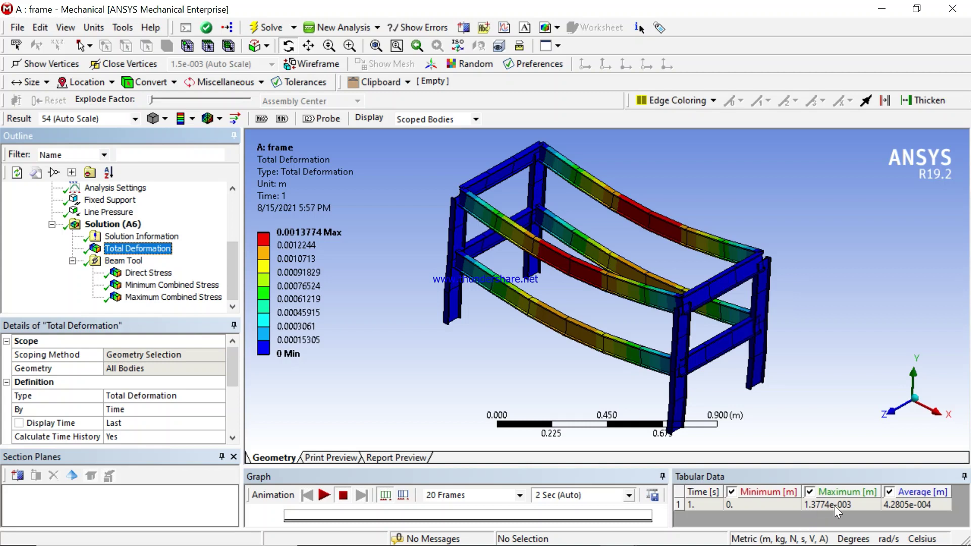
mouse_move(776, 545)
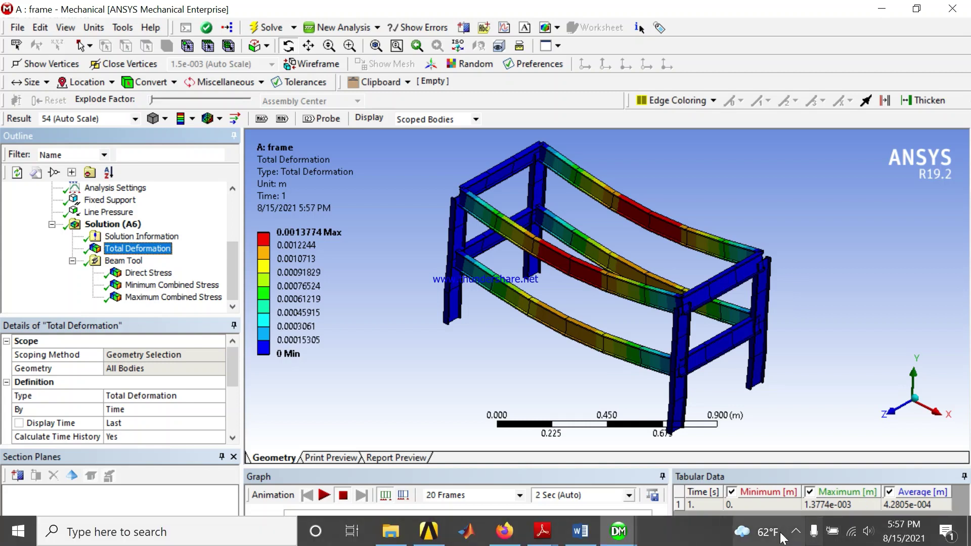
mouse_move(621, 540)
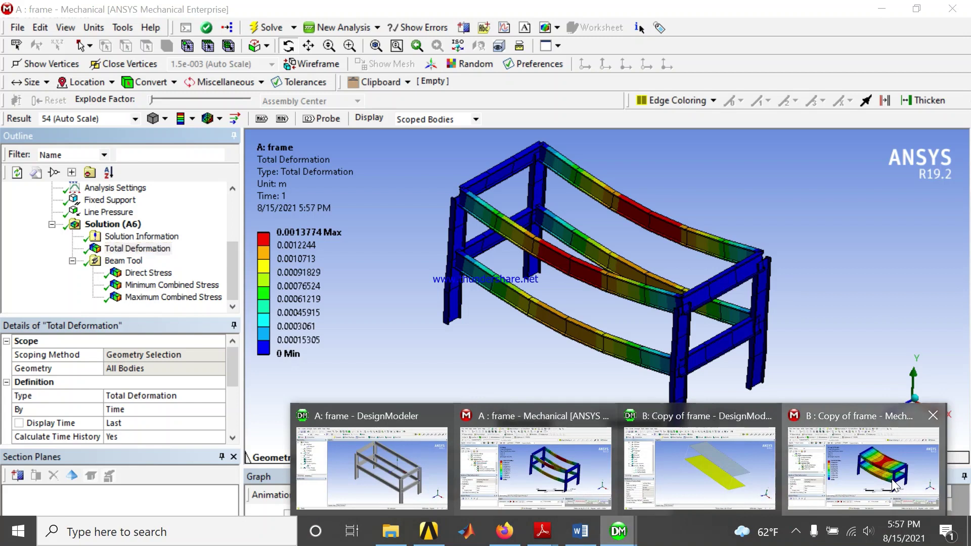
click(891, 478)
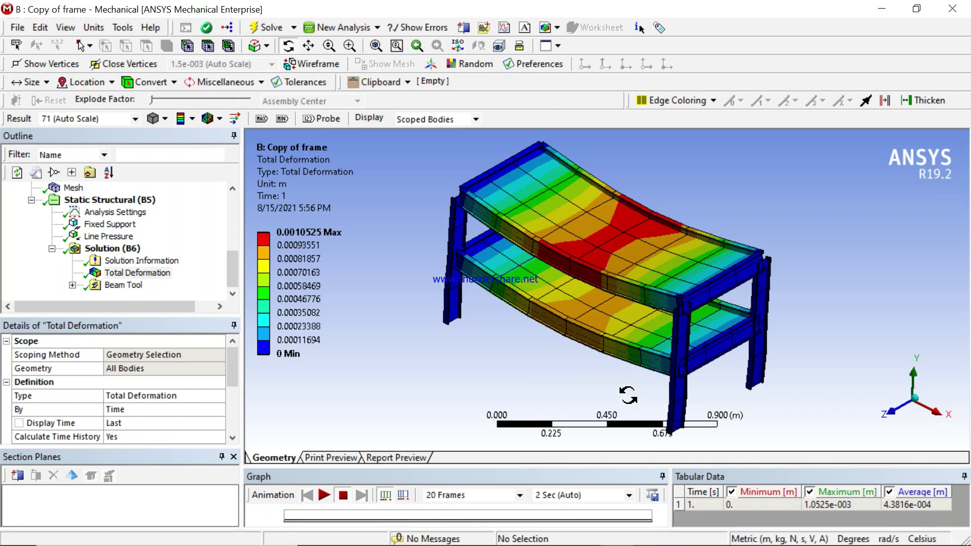
Switch to the Word document EX. 1.docx and examine the TRYOUT hoist frame exercise with its dimensioned figure.
mouse_move(607, 539)
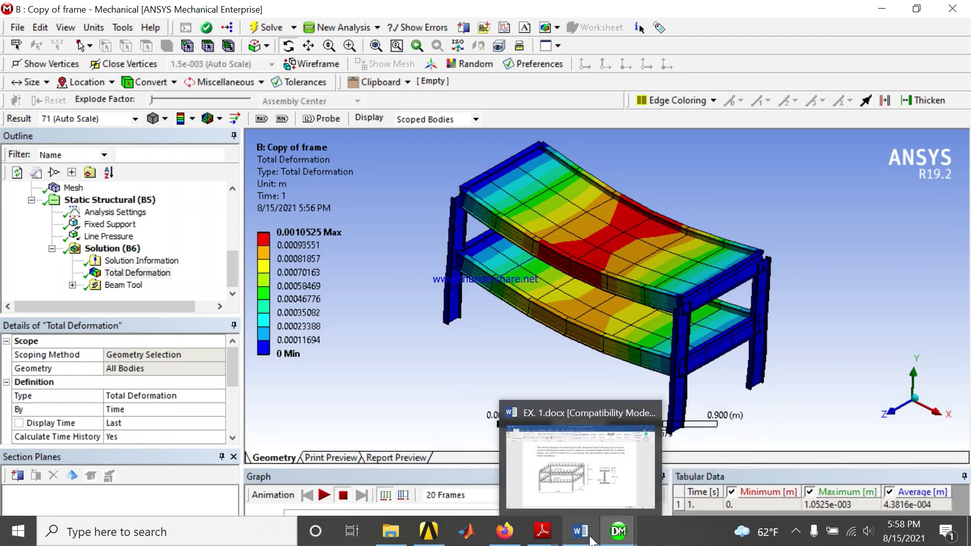
click(591, 540)
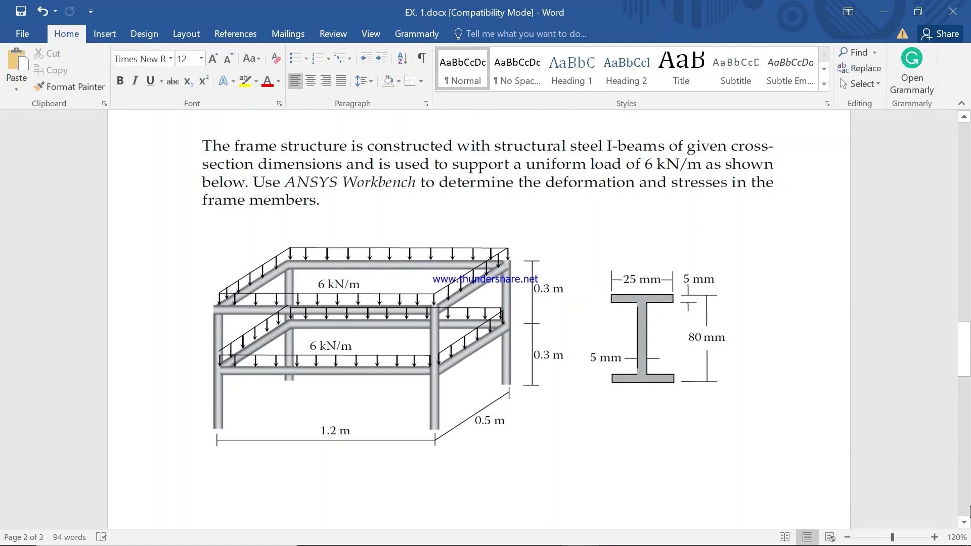
scroll(964, 525, down, 6)
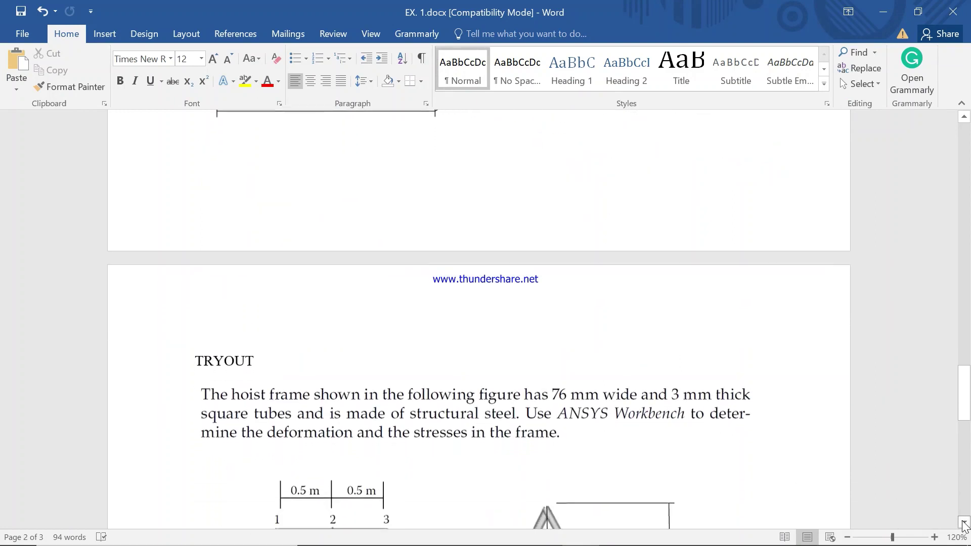
scroll(964, 524, down, 5)
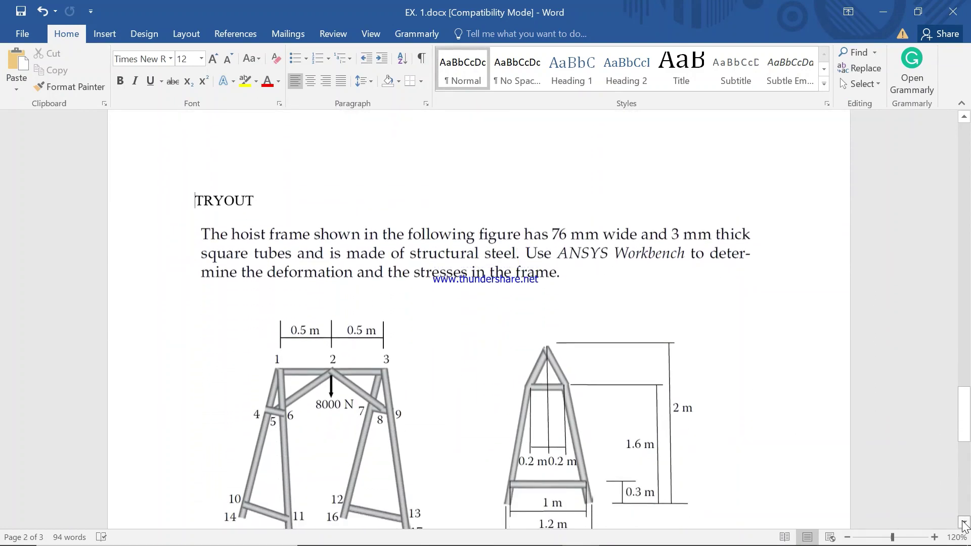
scroll(964, 524, down, 2)
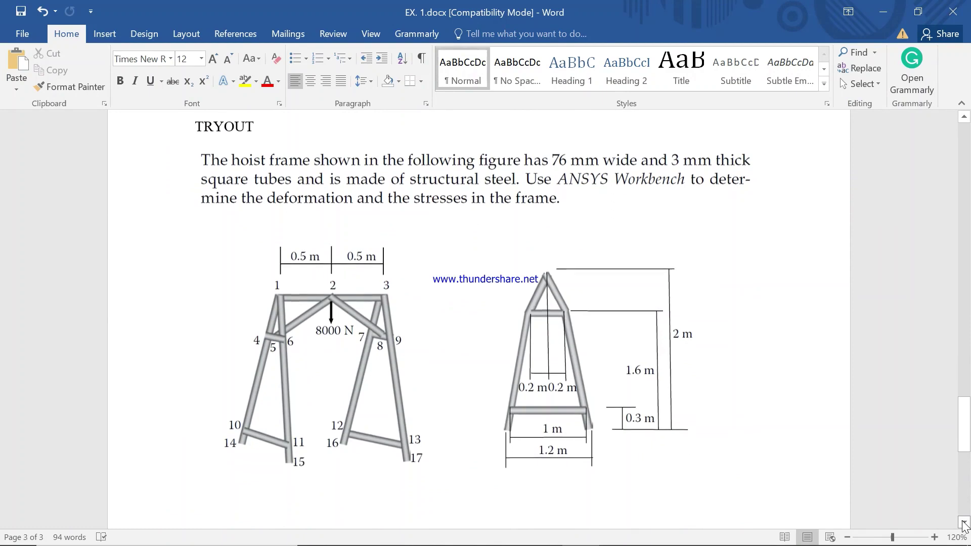